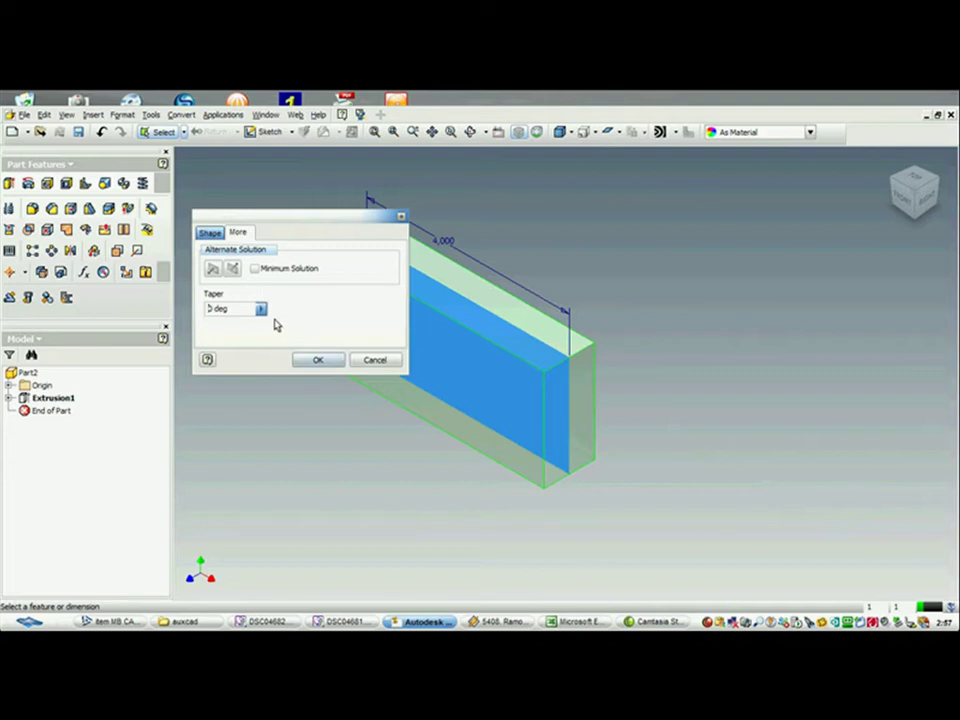
Try extrusion tapers of 4 and 12 degrees on the block preview, examining the slope from the right side
drag(226, 305, 193, 307)
key(ctrl+z)
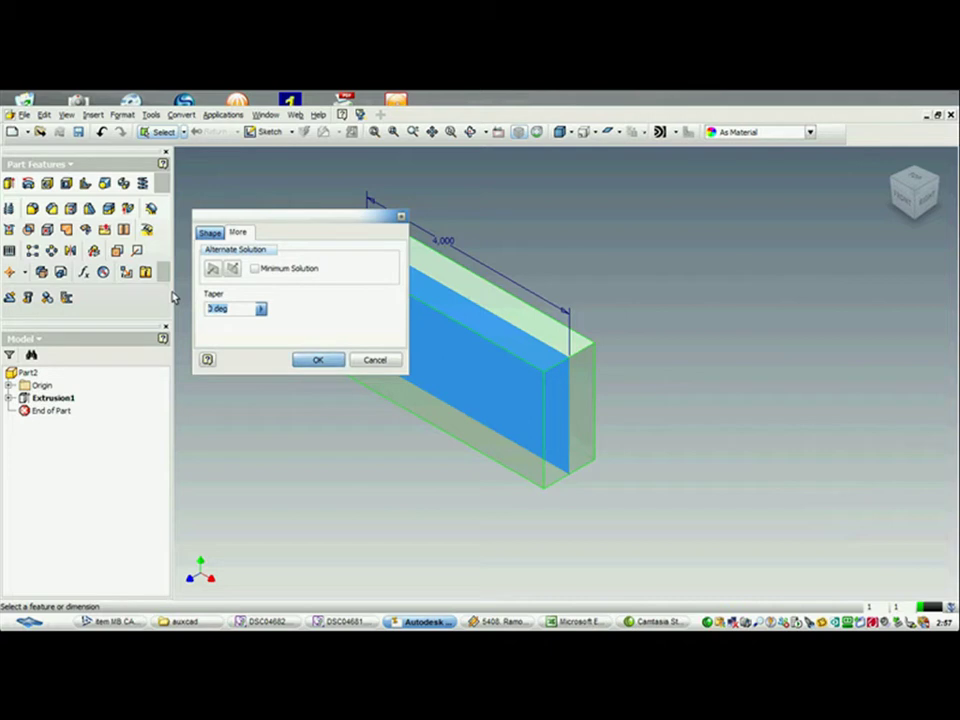
text(4)
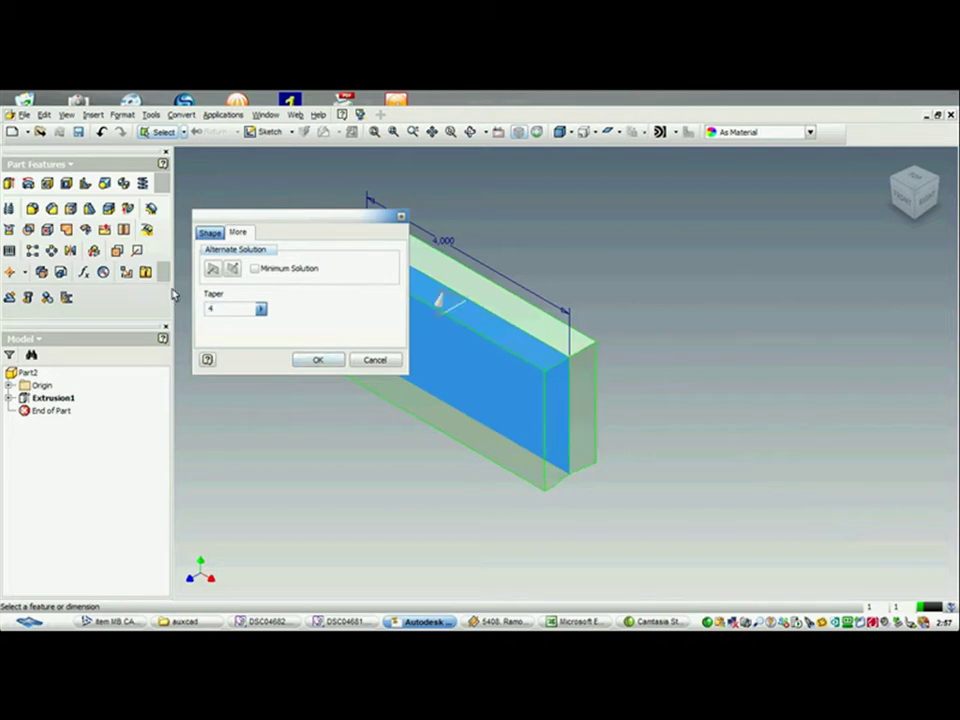
click(926, 202)
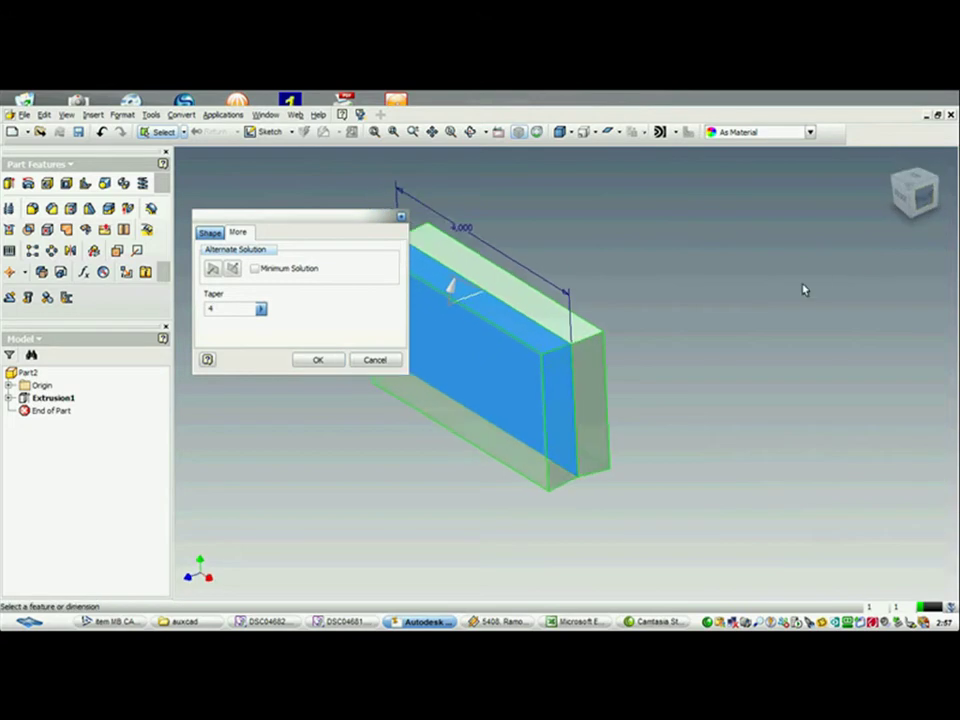
scroll(542, 292, down, 3)
scroll(597, 271, down, 3)
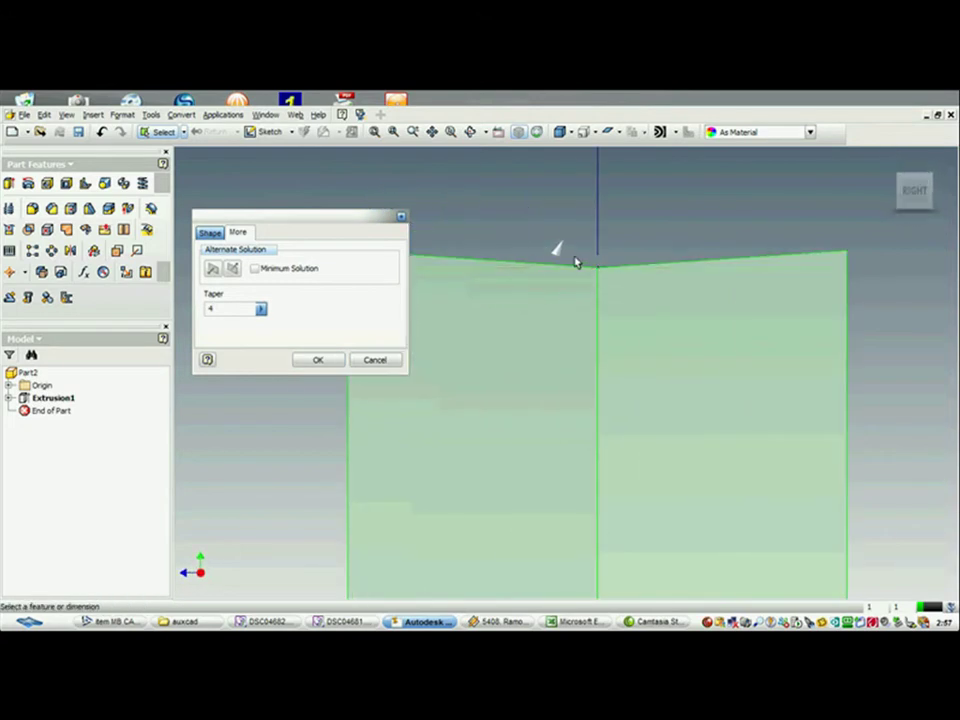
scroll(572, 264, up, 2)
middle_drag(516, 261, 564, 259)
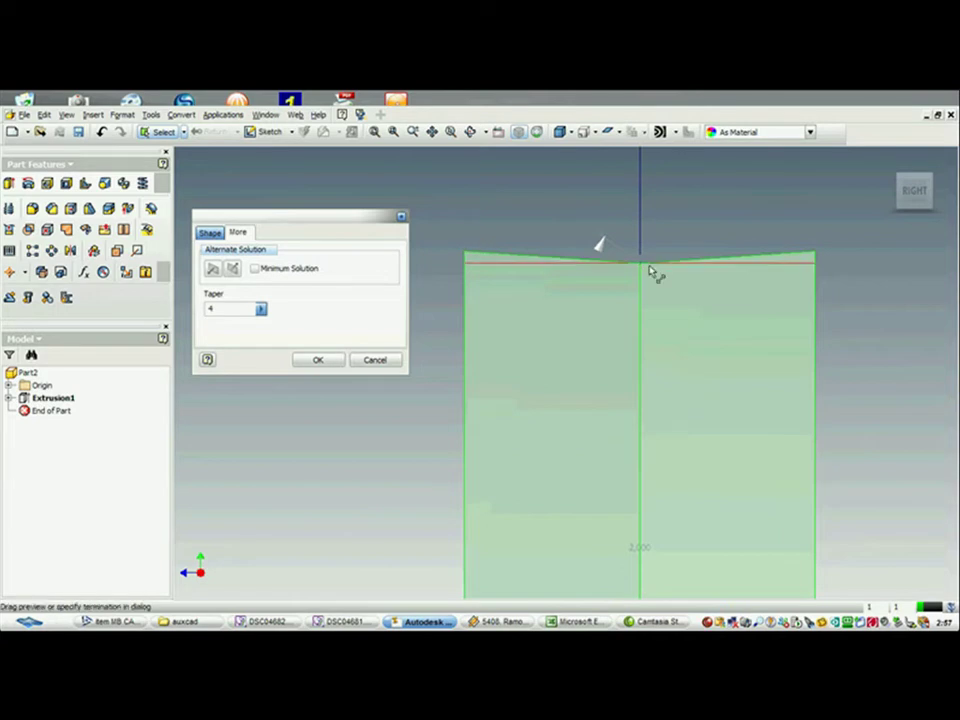
scroll(652, 273, down, 3)
middle_drag(656, 272, 607, 268)
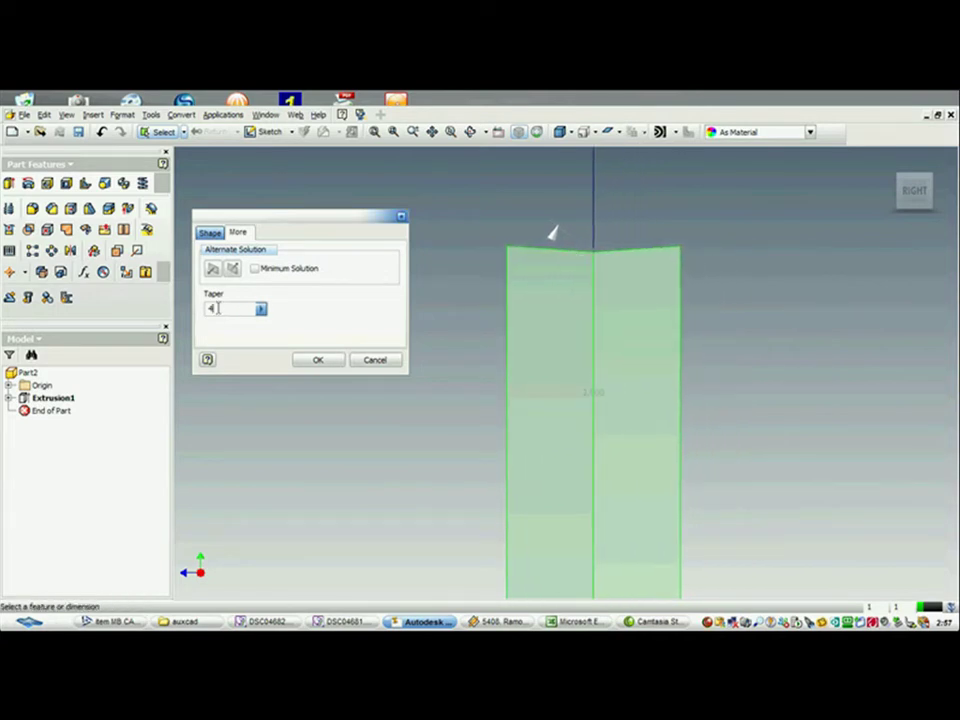
text(2)
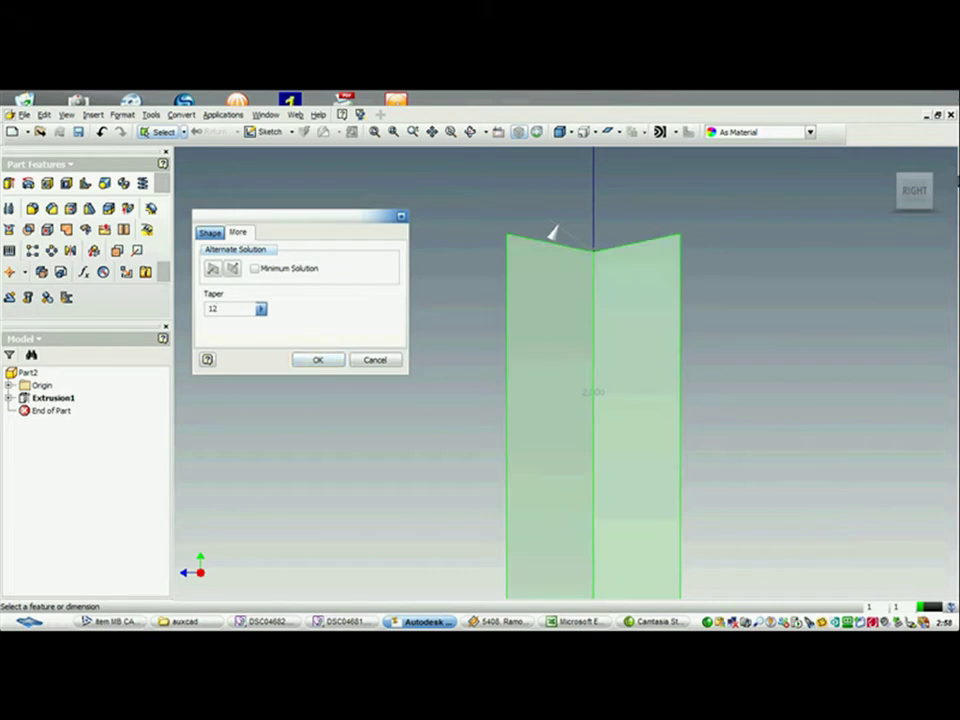
scroll(622, 263, up, 2)
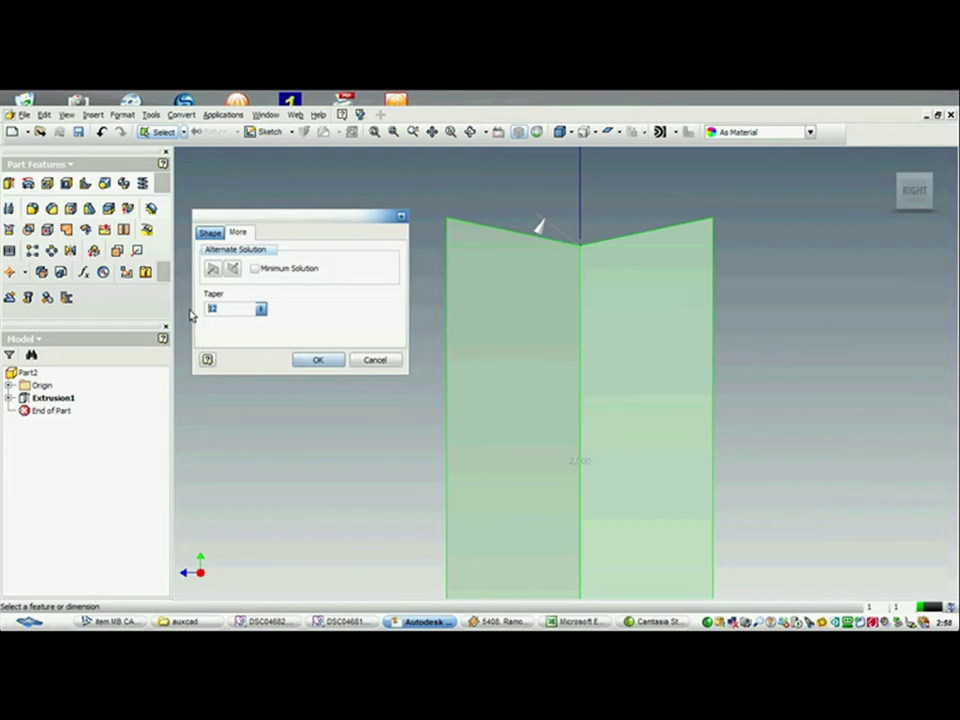
Set the extrusion taper to 0 degrees, confirm the feature and return to the home view
text(0)
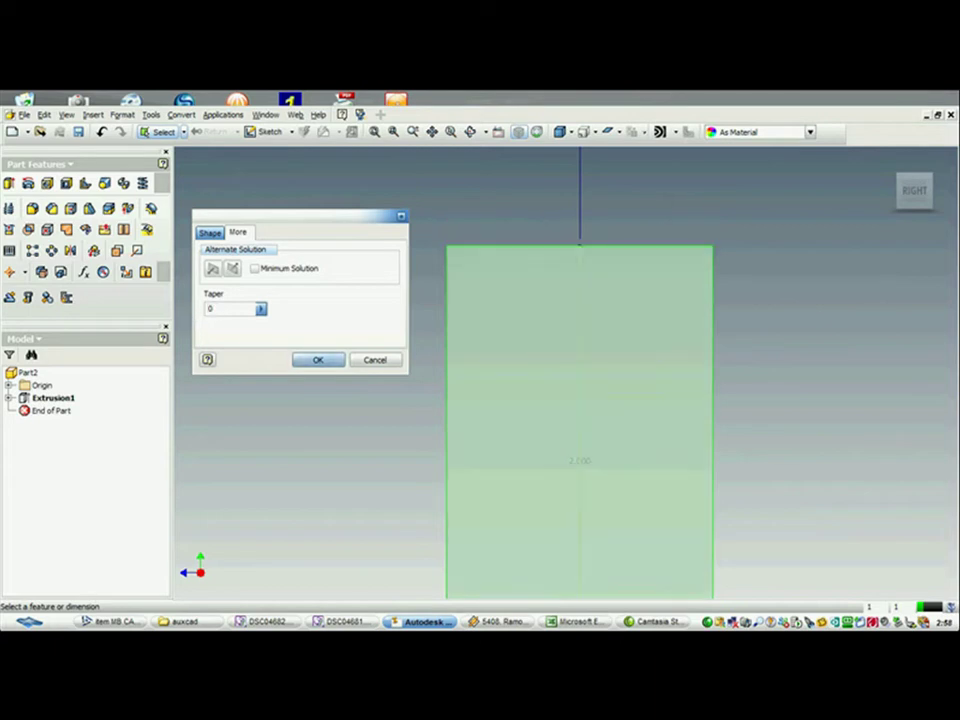
click(334, 364)
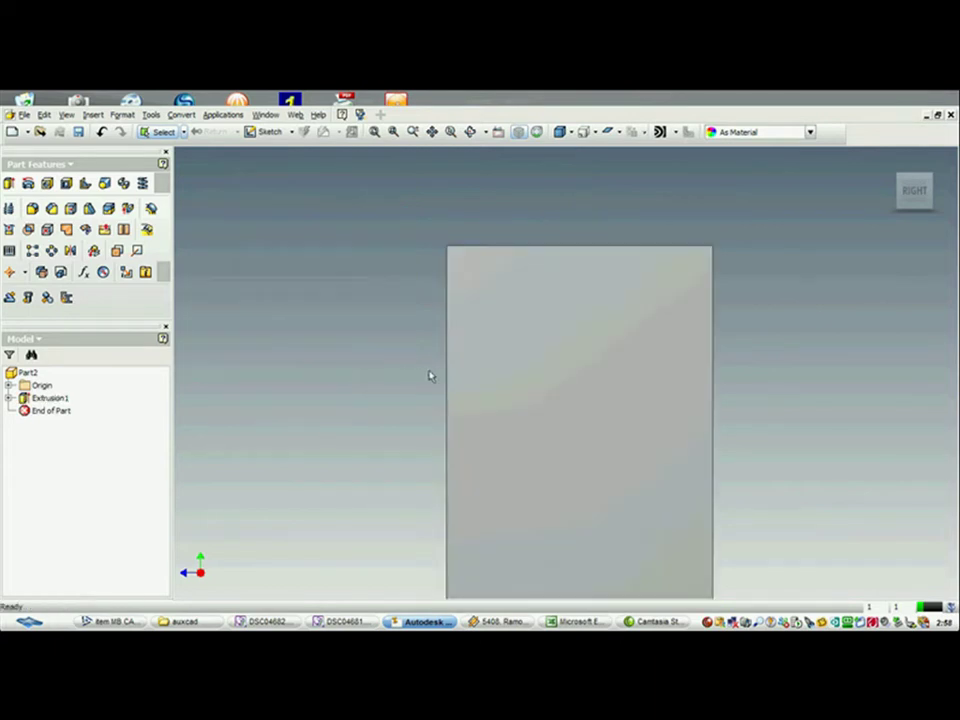
scroll(430, 376, down, 3)
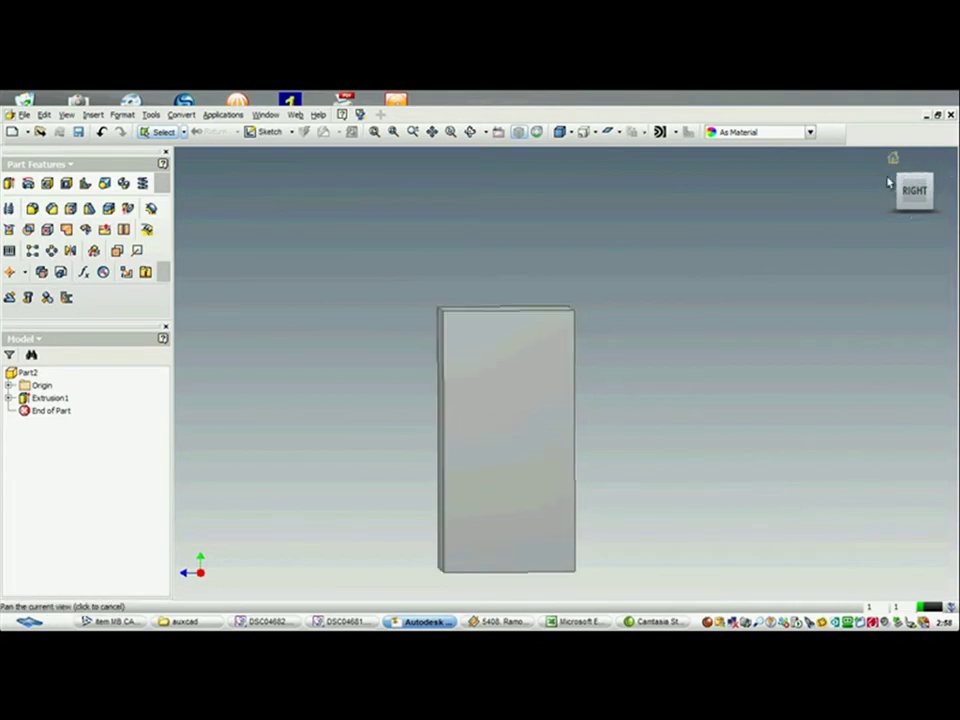
click(893, 158)
mouse_move(300, 369)
middle_down()
mouse_move(257, 388)
mouse_move(266, 351)
mouse_move(279, 381)
mouse_move(360, 341)
mouse_move(244, 377)
mouse_move(317, 360)
middle_up()
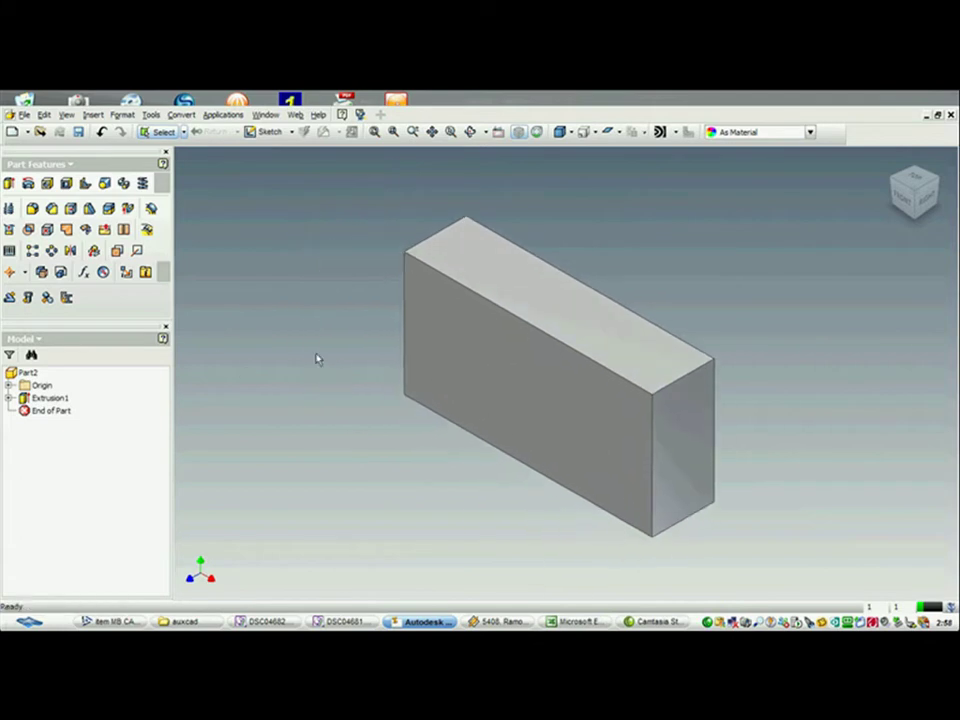
In the model parameters, make the width parameter anc equal to alt * 2
click(87, 273)
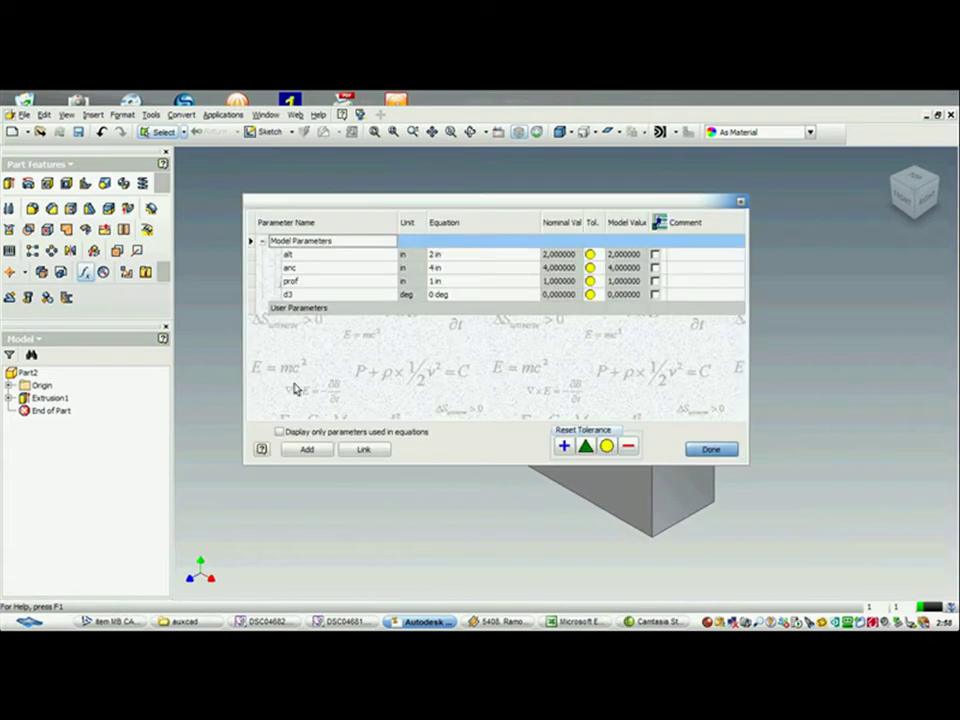
click(437, 270)
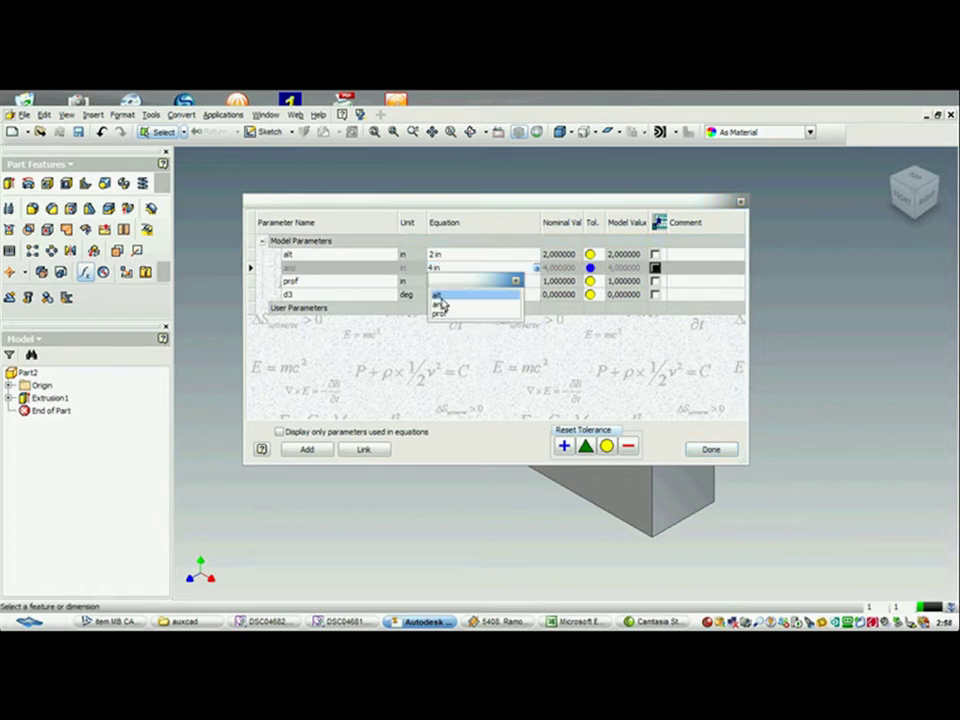
click(441, 297)
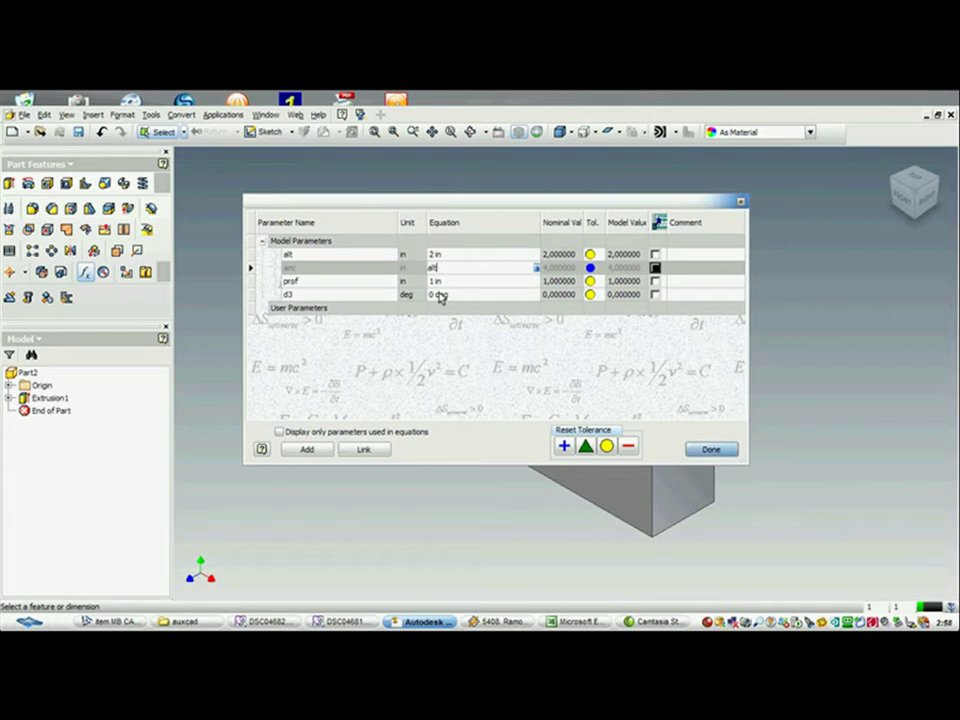
text(*)
key(Return)
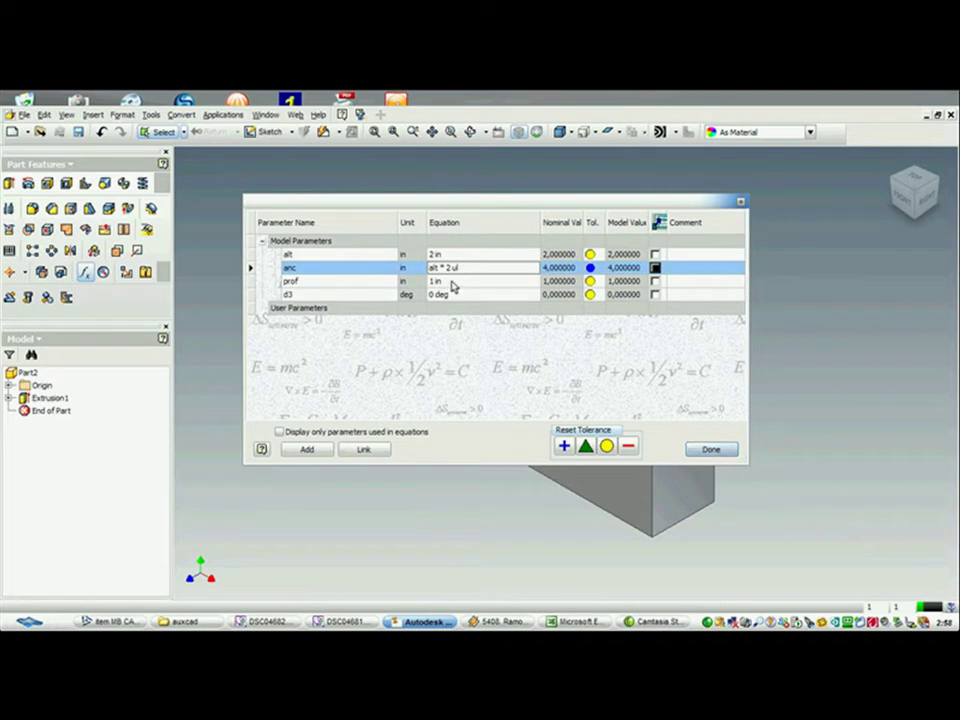
Set the depth parameter prof equal to alt and update the part with the new equations
click(500, 282)
click(537, 285)
click(476, 312)
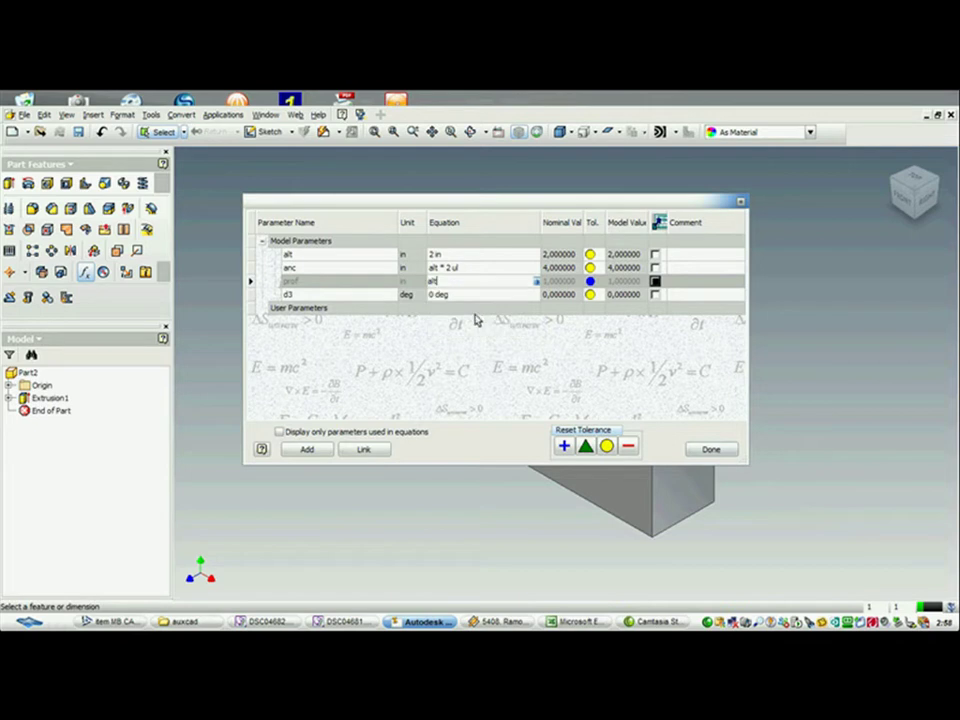
click(709, 450)
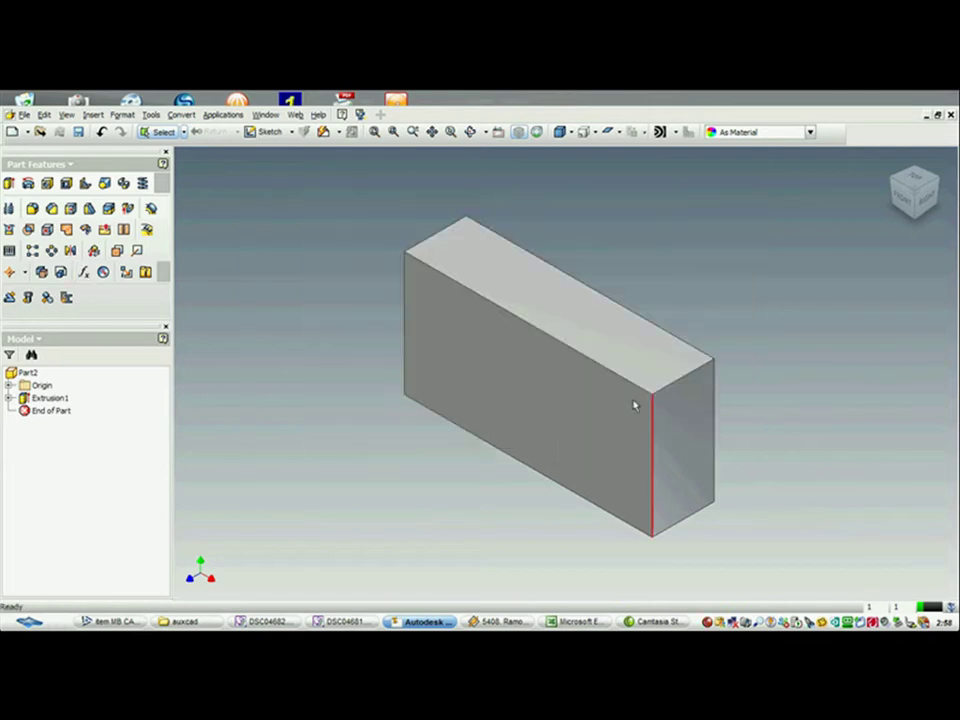
click(323, 131)
middle_drag(517, 234, 434, 238)
scroll(448, 214, up, 2)
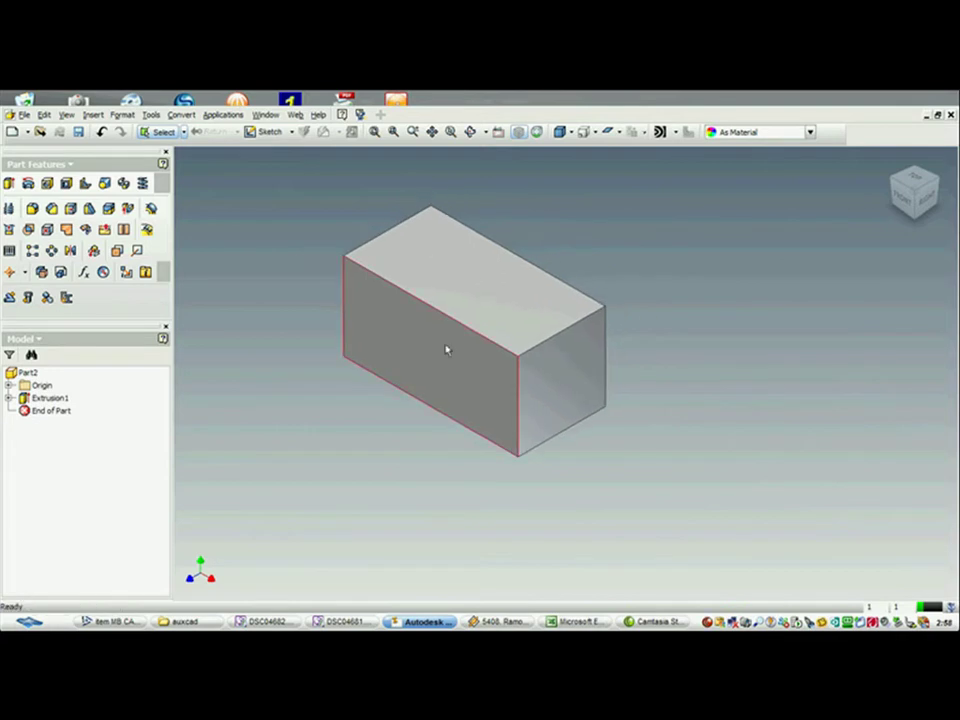
Edit the extrusion's sketch, set the rectangle's height dimension to 14 in and return to the part
click(9, 398)
double_click(56, 410)
scroll(425, 292, down, 6)
scroll(418, 300, up, 6)
middle_drag(418, 317, 461, 257)
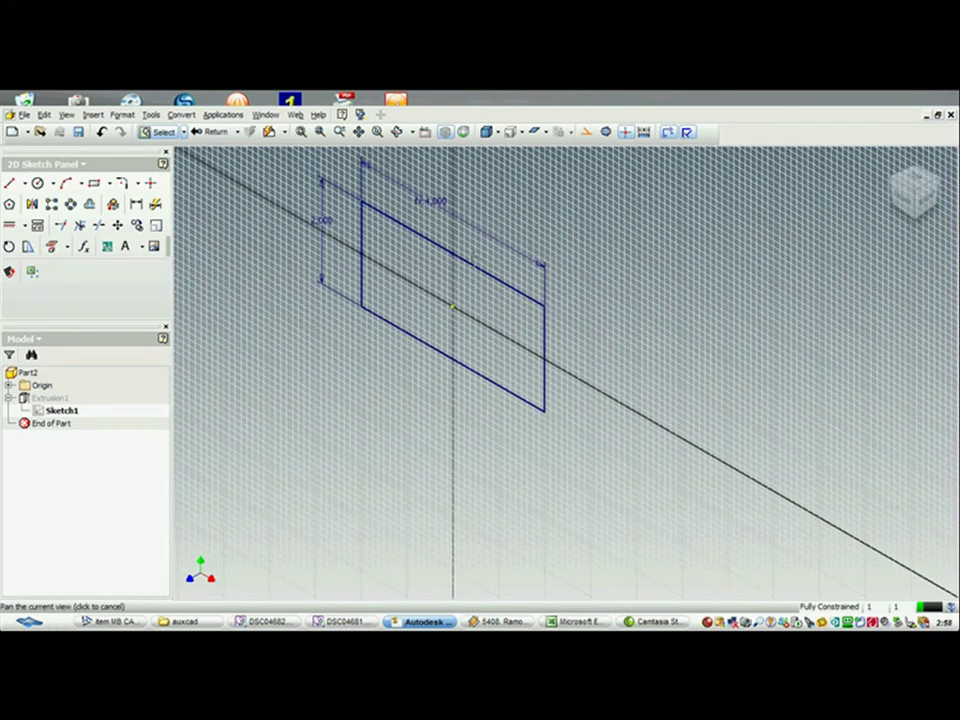
double_click(324, 226)
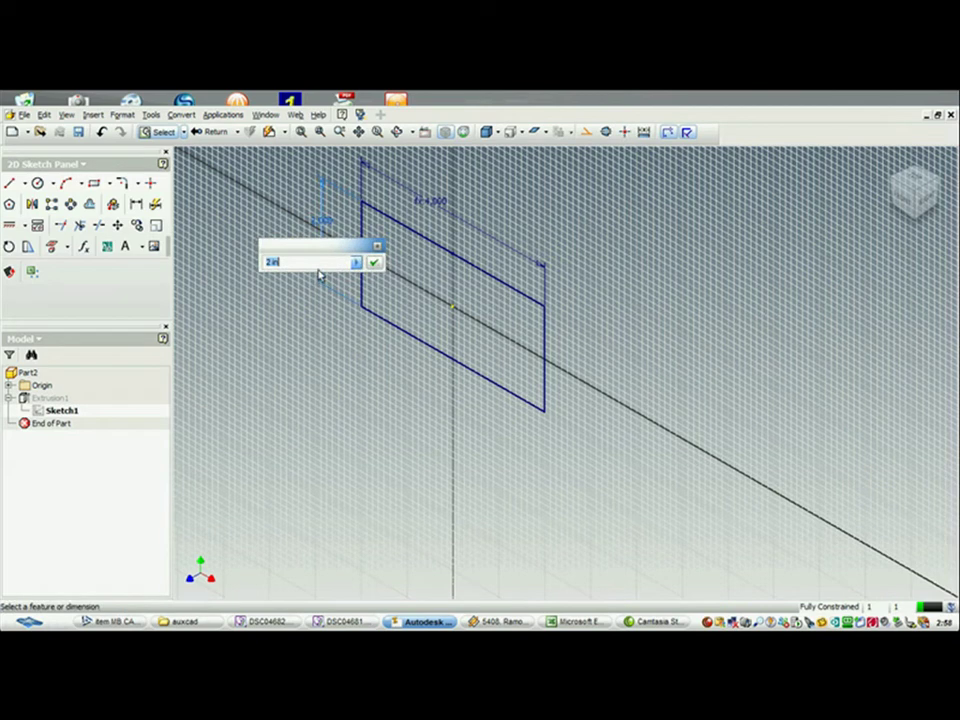
click(372, 262)
scroll(388, 302, up, 4)
middle_drag(398, 300, 410, 311)
click(208, 131)
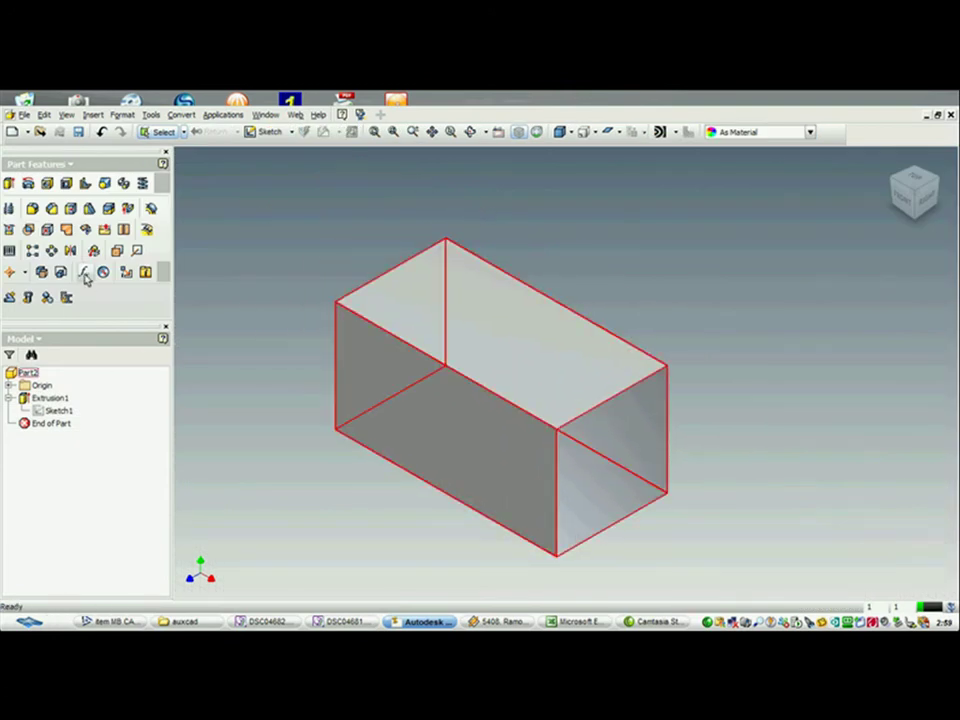
Review the model parameters to check how width and depth follow the height
click(85, 274)
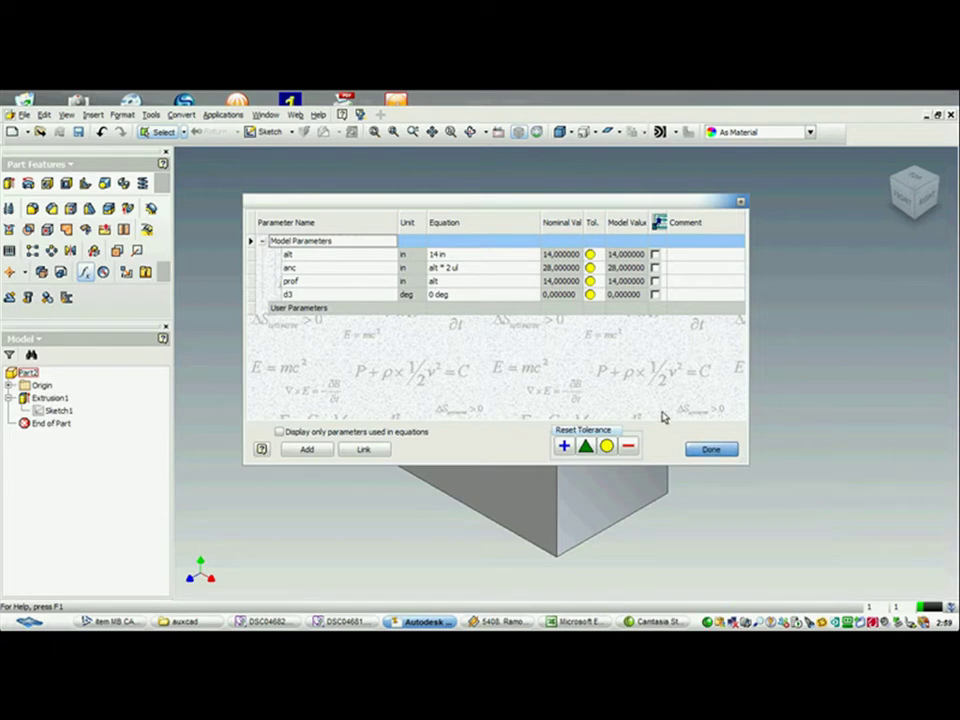
click(704, 447)
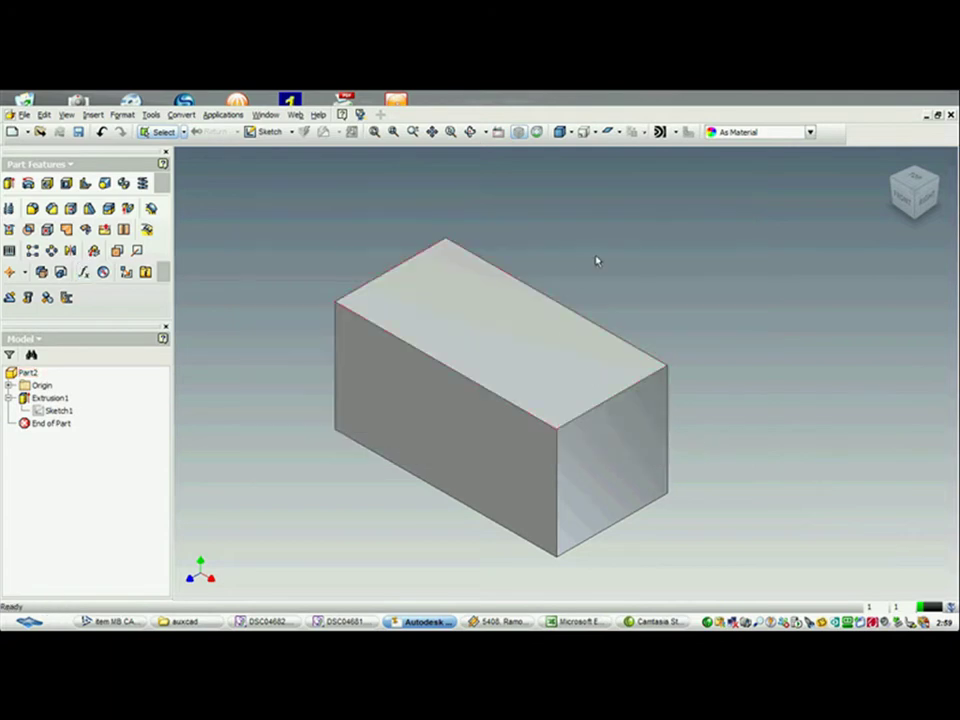
middle_drag(596, 259, 660, 221)
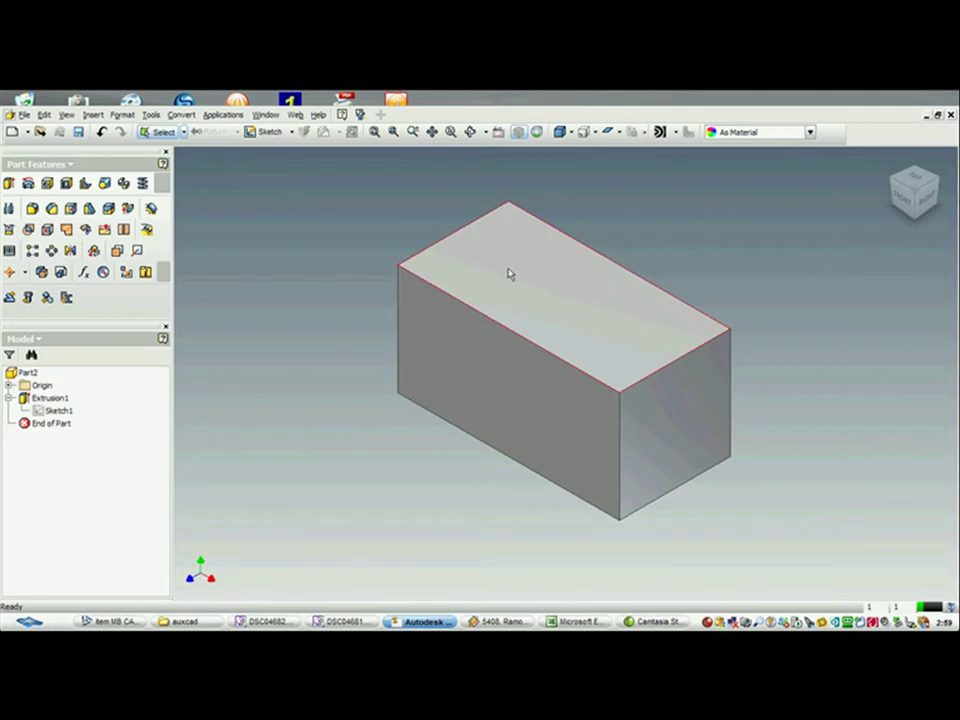
Use the navigation wheel to orbit and pan around the block, and rewind to an earlier isometric view
click(536, 133)
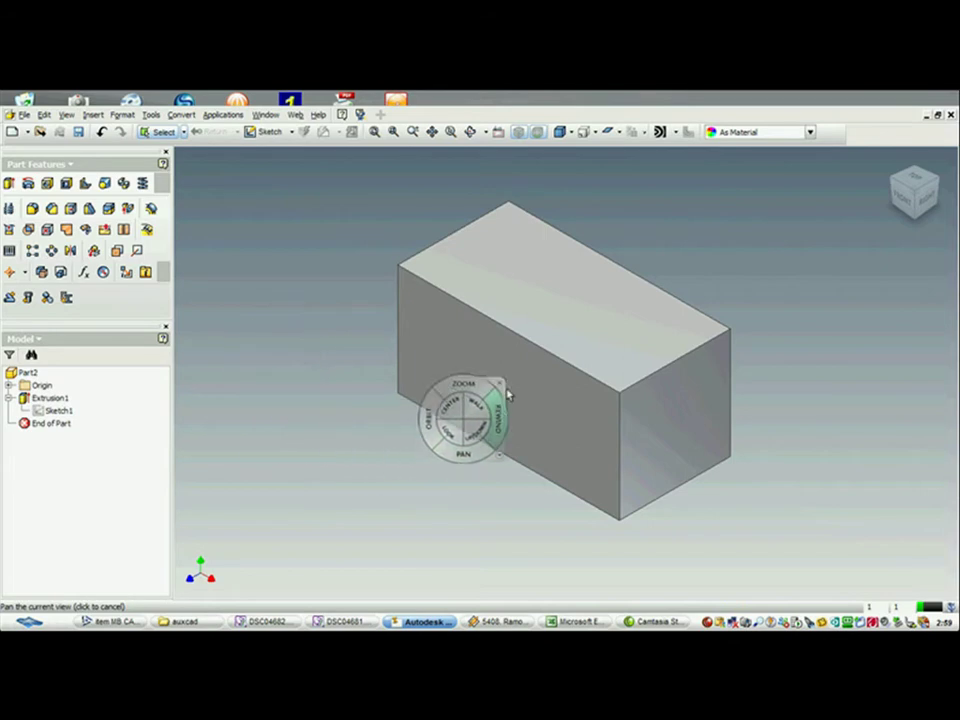
drag(452, 343, 460, 313)
drag(414, 343, 561, 364)
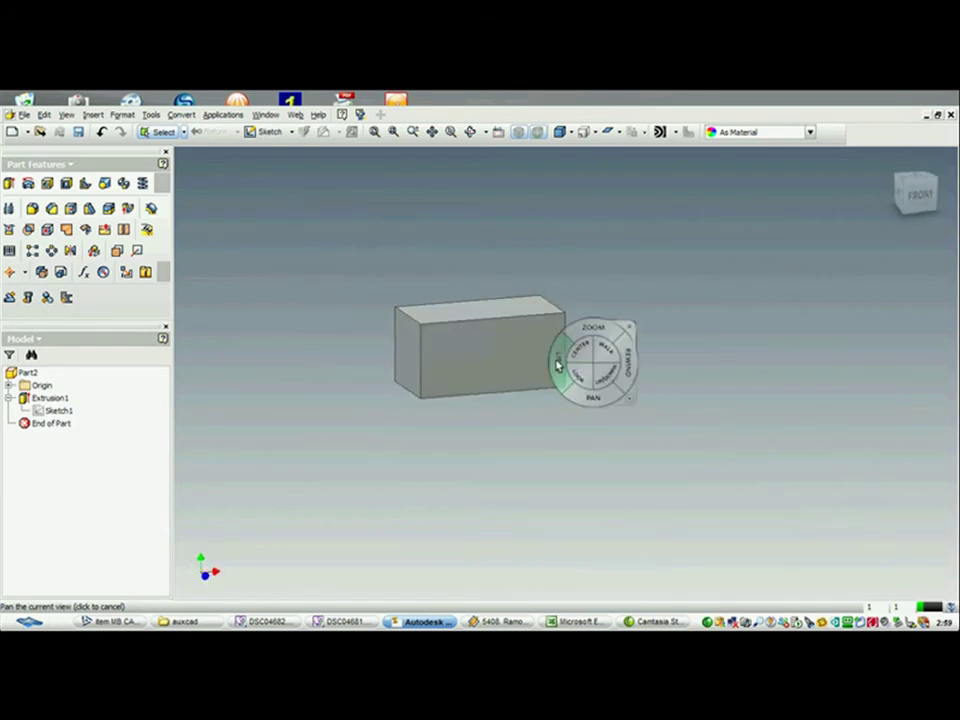
click(592, 399)
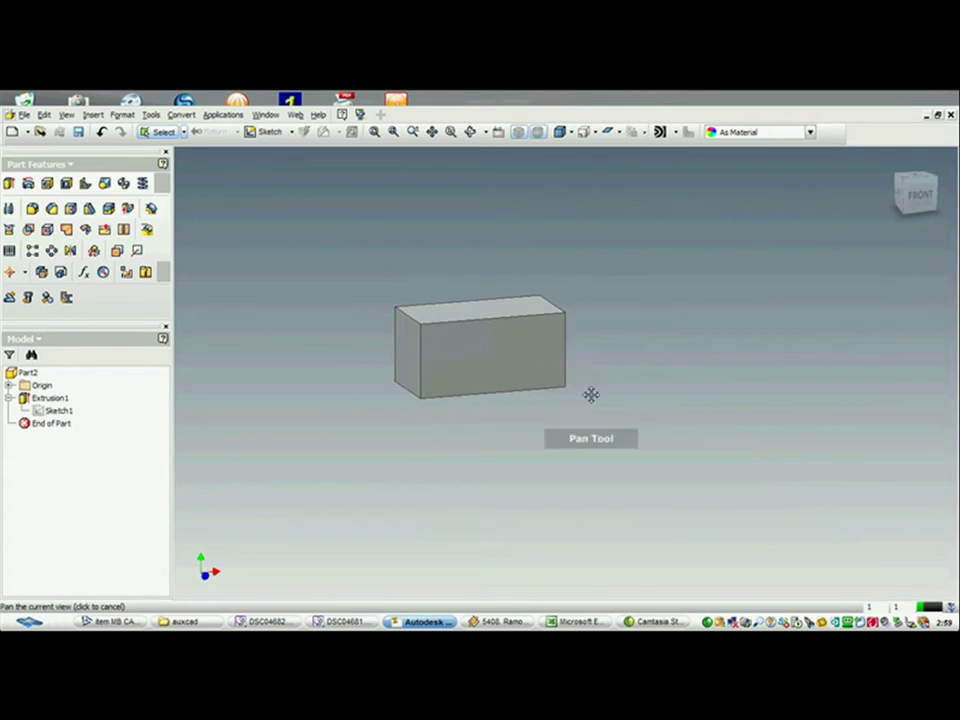
drag(592, 399, 716, 403)
drag(591, 347, 529, 316)
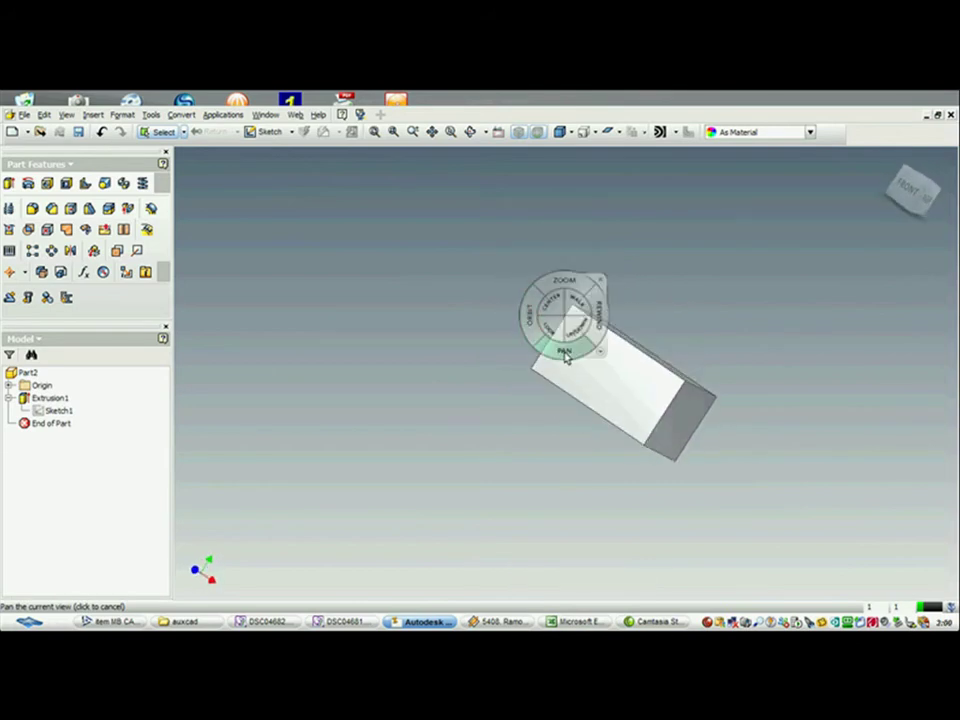
drag(566, 358, 416, 320)
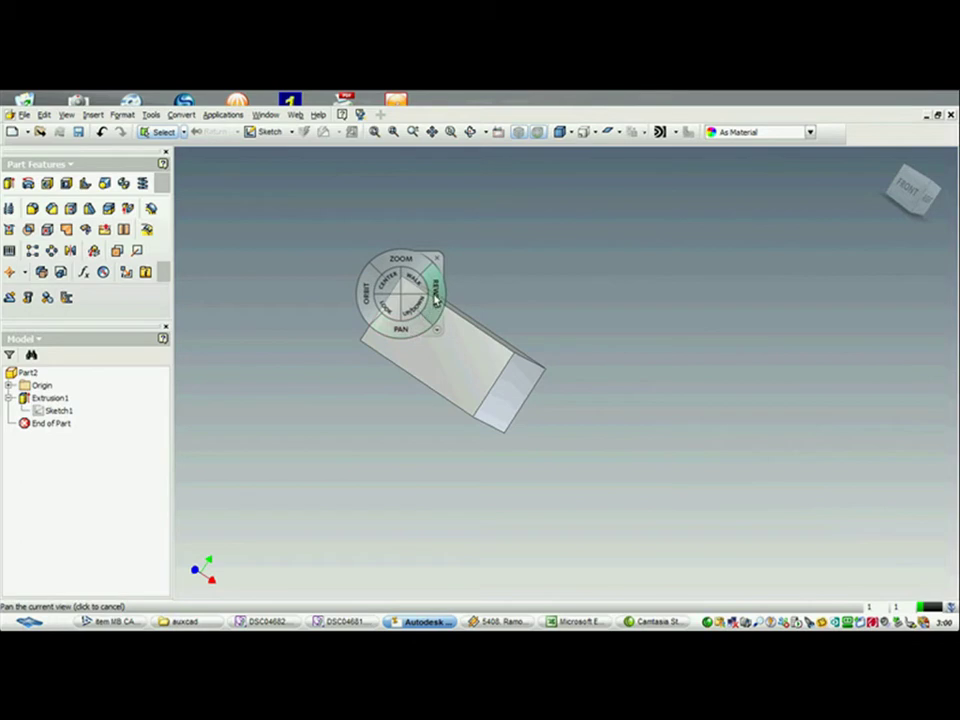
drag(436, 297, 390, 305)
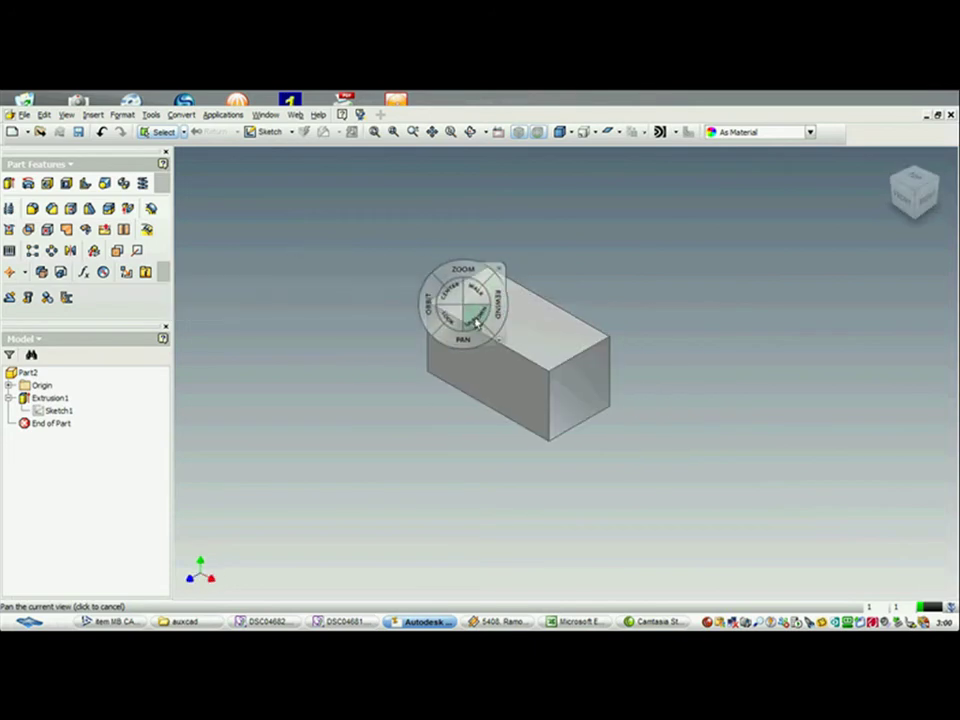
View the block using the wheel's Look and Center tools, and switch the camera to orthographic
drag(447, 317, 480, 297)
click(451, 313)
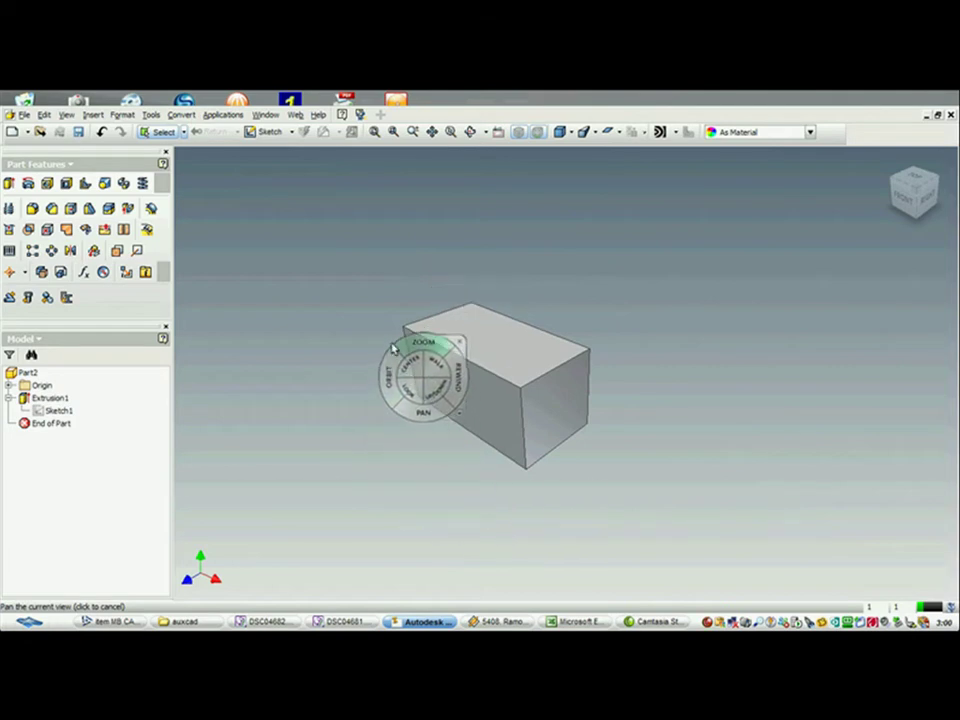
drag(411, 364, 467, 377)
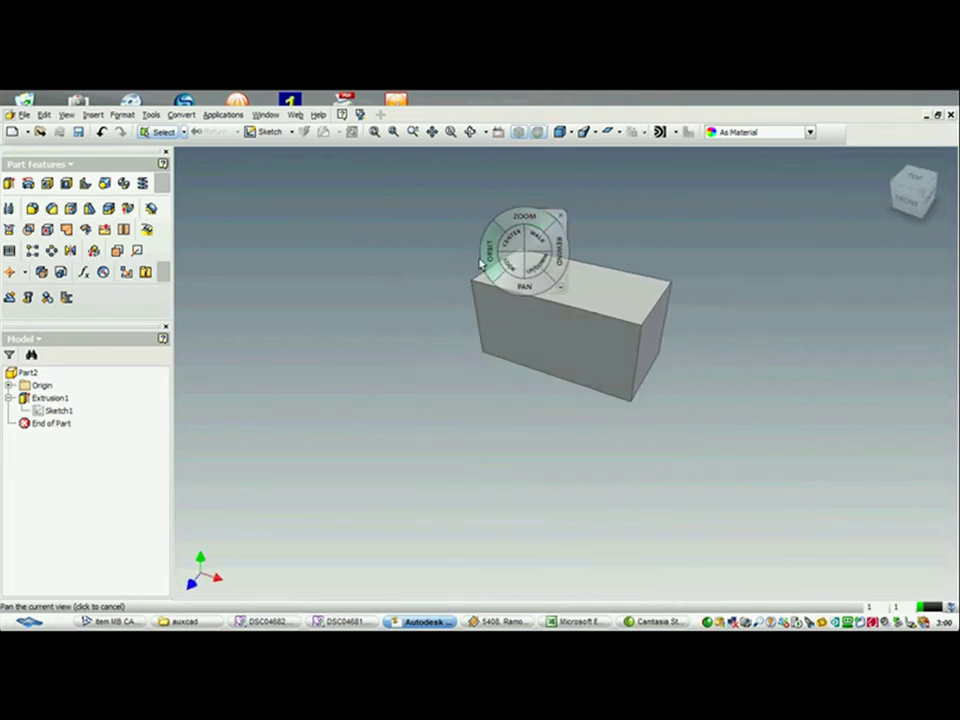
click(591, 132)
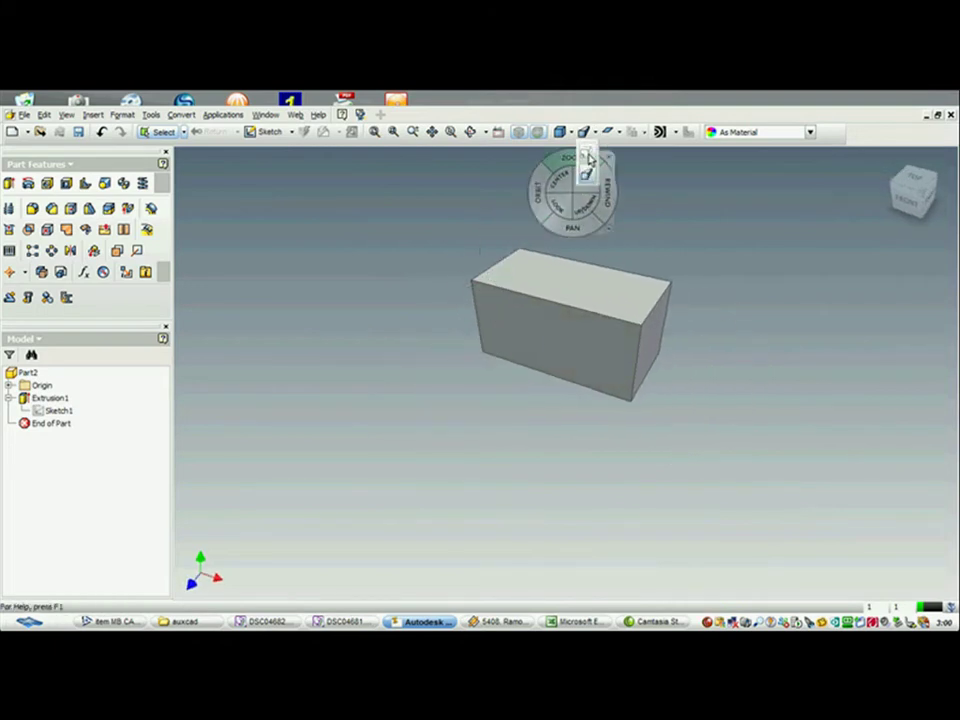
click(589, 159)
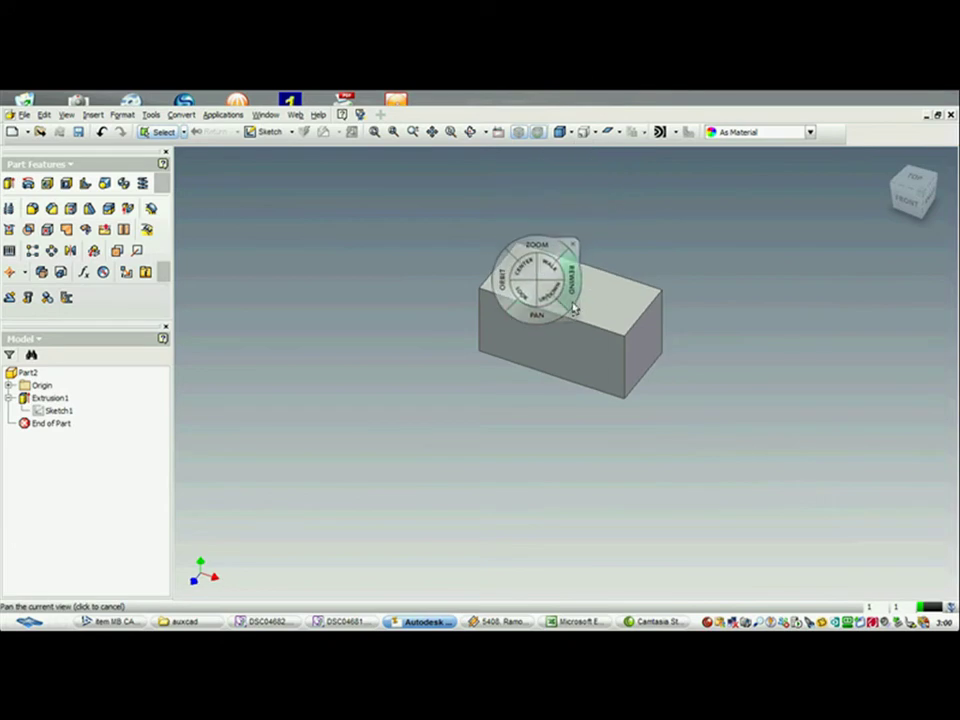
Close the navigation wheel and open the extrusion's sketch for editing
click(573, 244)
middle_drag(620, 280, 586, 314)
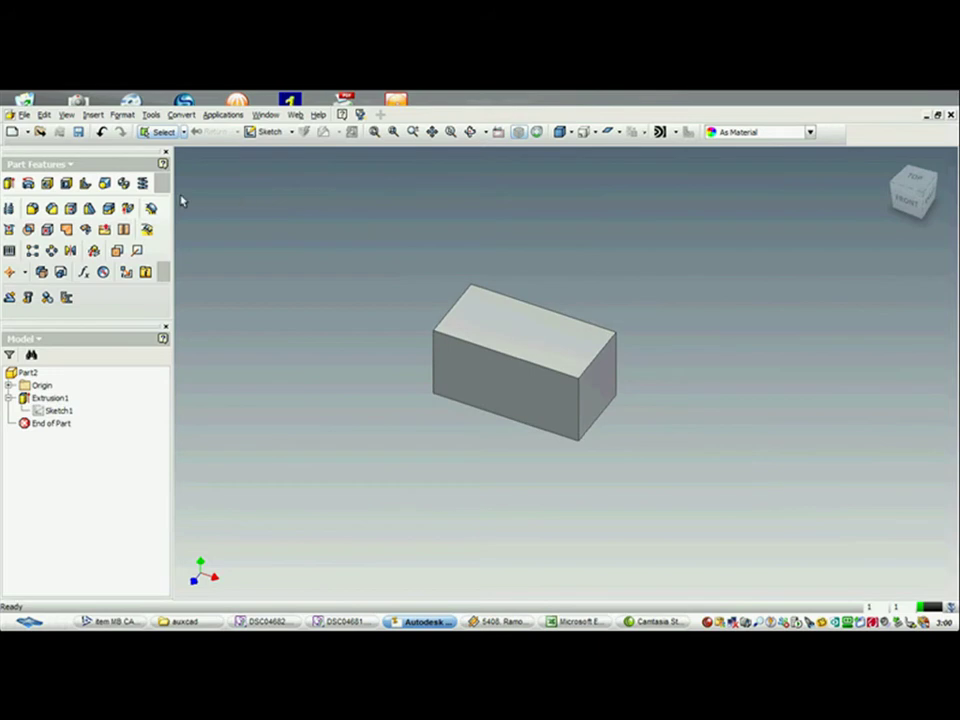
double_click(57, 410)
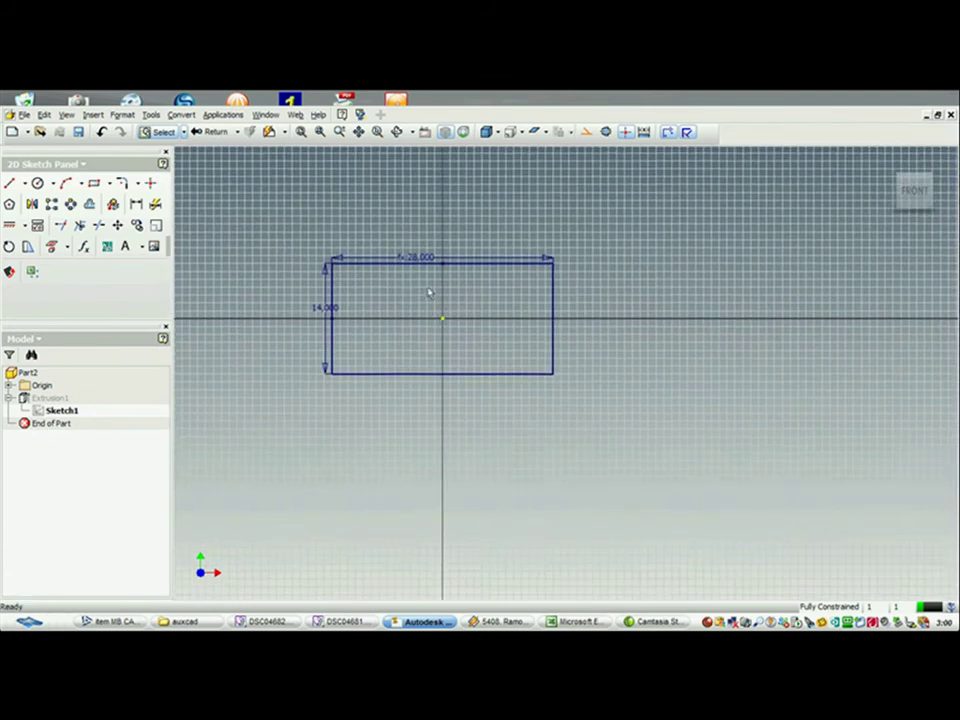
scroll(430, 292, up, 5)
scroll(463, 276, down, 3)
mouse_move(463, 276)
middle_down()
mouse_move(428, 213)
mouse_move(404, 234)
middle_up()
mouse_move(295, 246)
middle_down()
mouse_move(283, 294)
mouse_move(256, 313)
middle_up()
Draw three adjoining sawtooth shapes about 3 in high with lines on the rectangle's top edge, starting from its upper-left corner
click(10, 183)
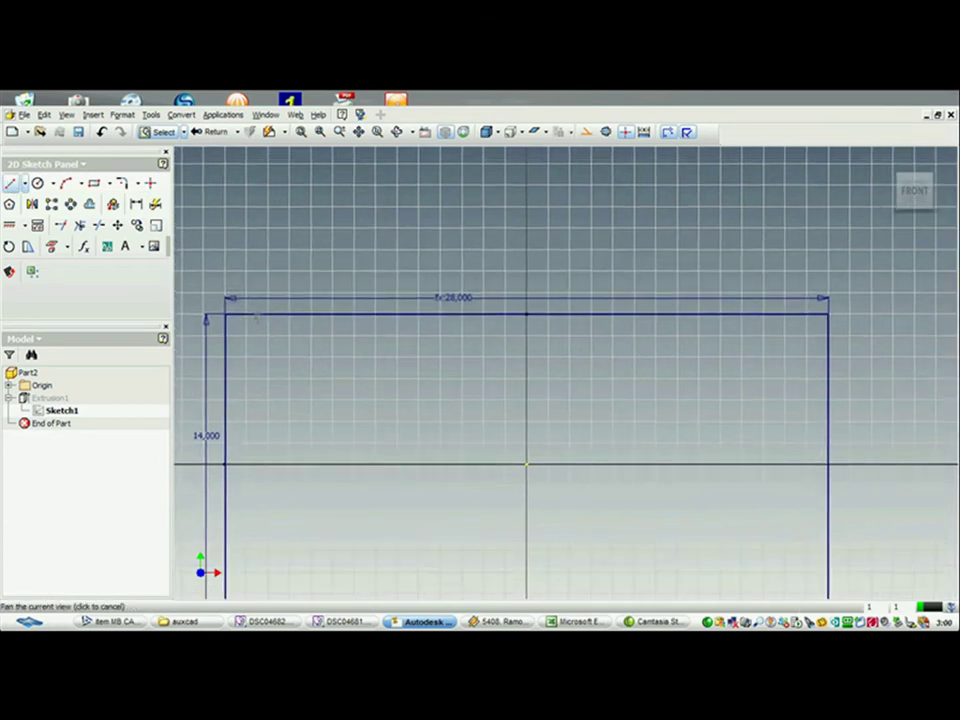
click(224, 314)
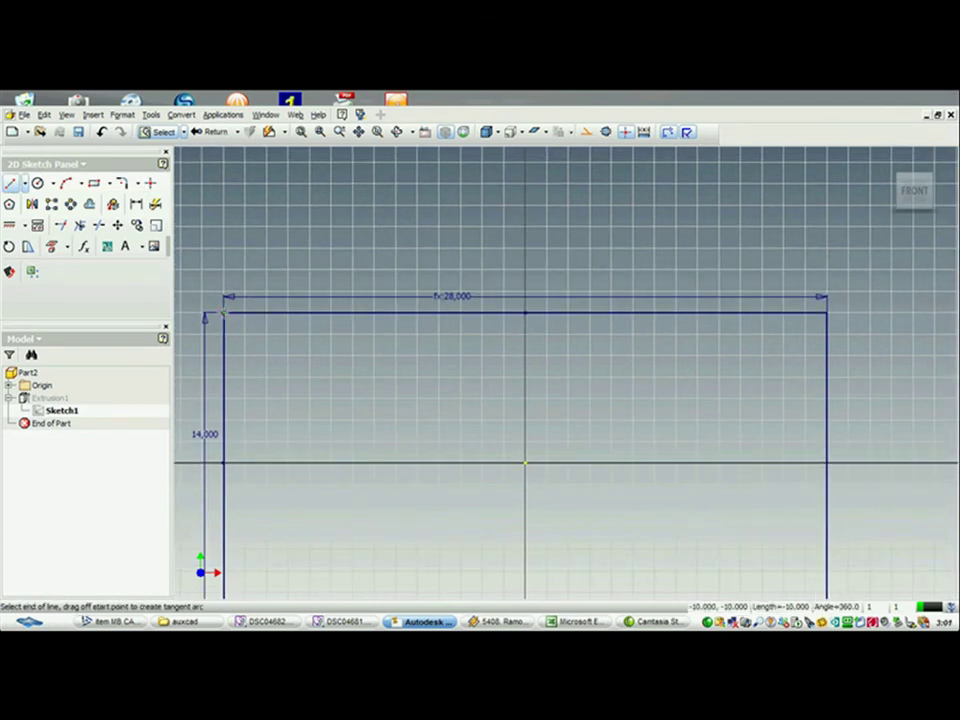
click(293, 244)
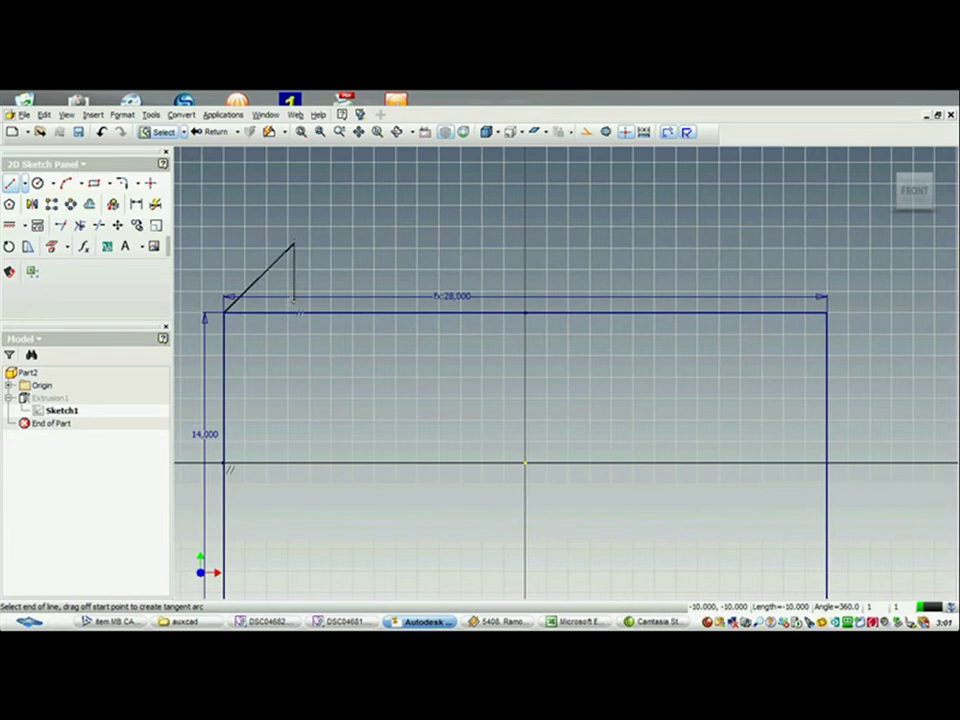
double_click(294, 314)
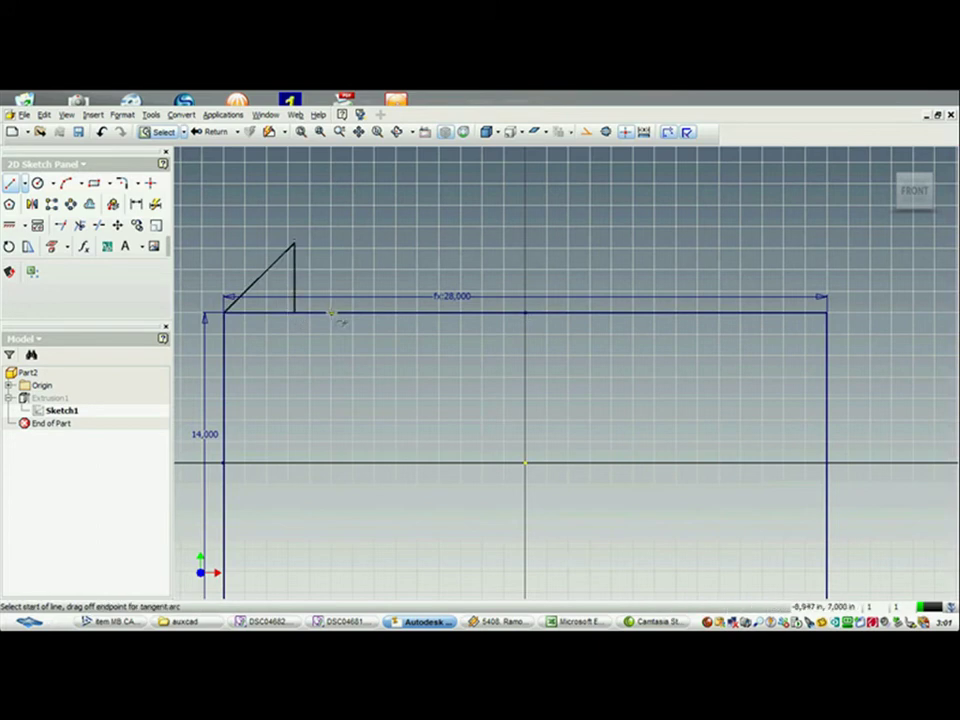
click(295, 313)
click(361, 247)
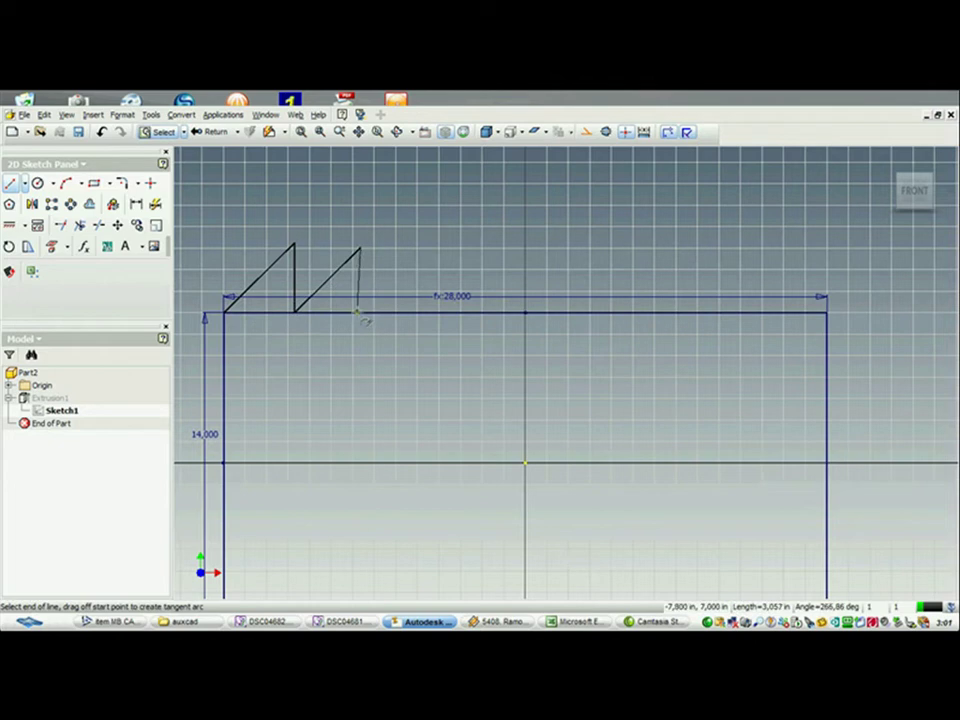
double_click(360, 313)
click(360, 313)
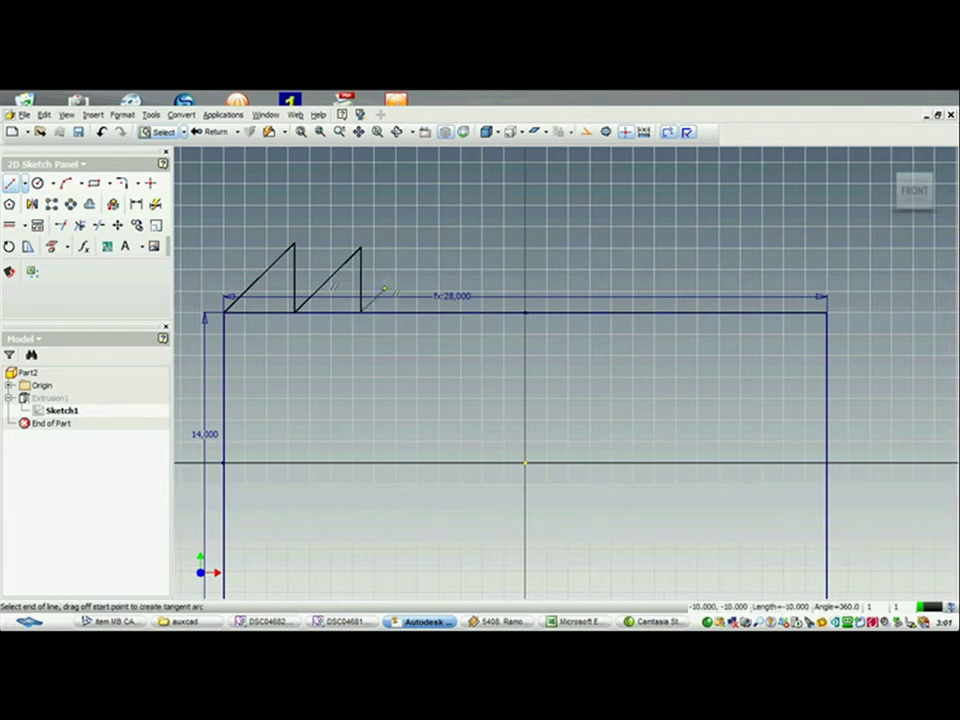
click(427, 248)
double_click(427, 312)
middle_drag(455, 245, 508, 171)
middle_drag(257, 219, 257, 219)
middle_drag(480, 237, 488, 259)
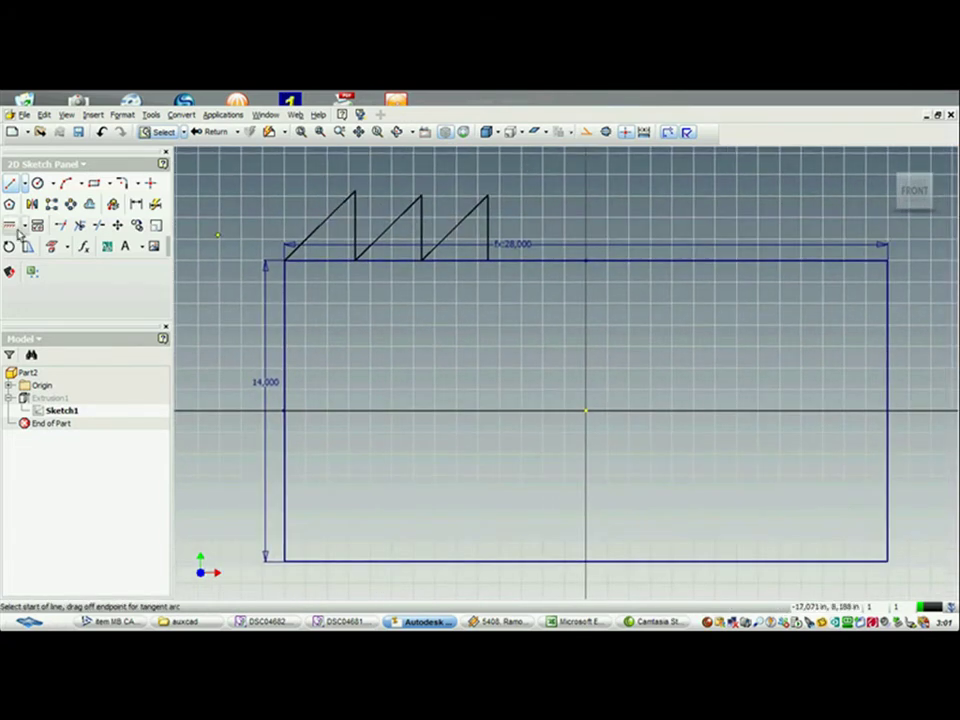
Apply equal constraints to the vertical edges of the three teeth
click(20, 246)
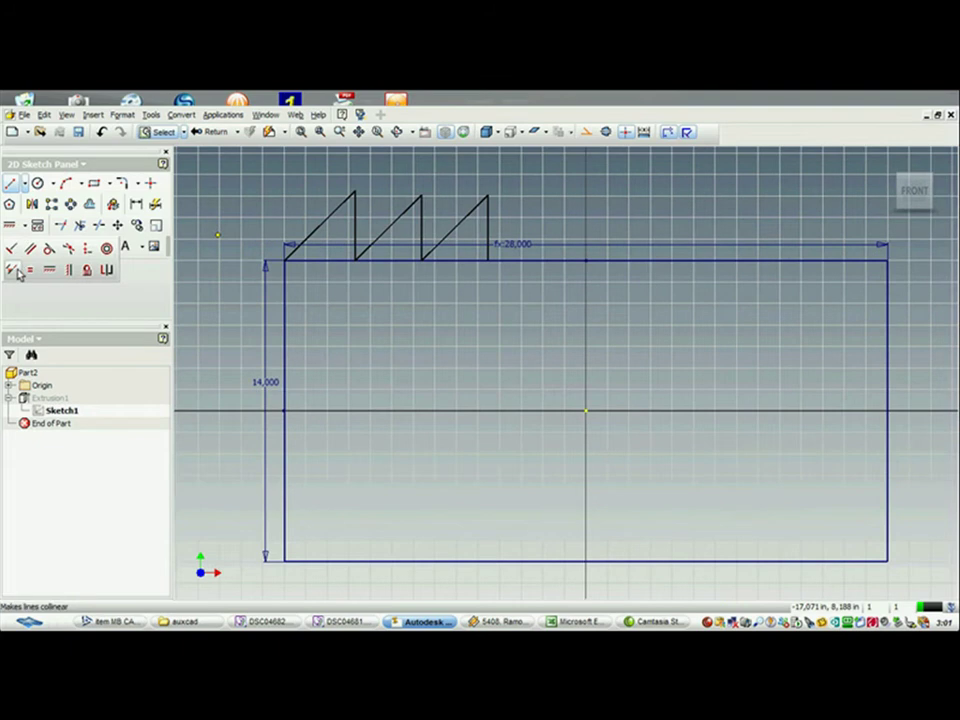
click(30, 270)
click(356, 224)
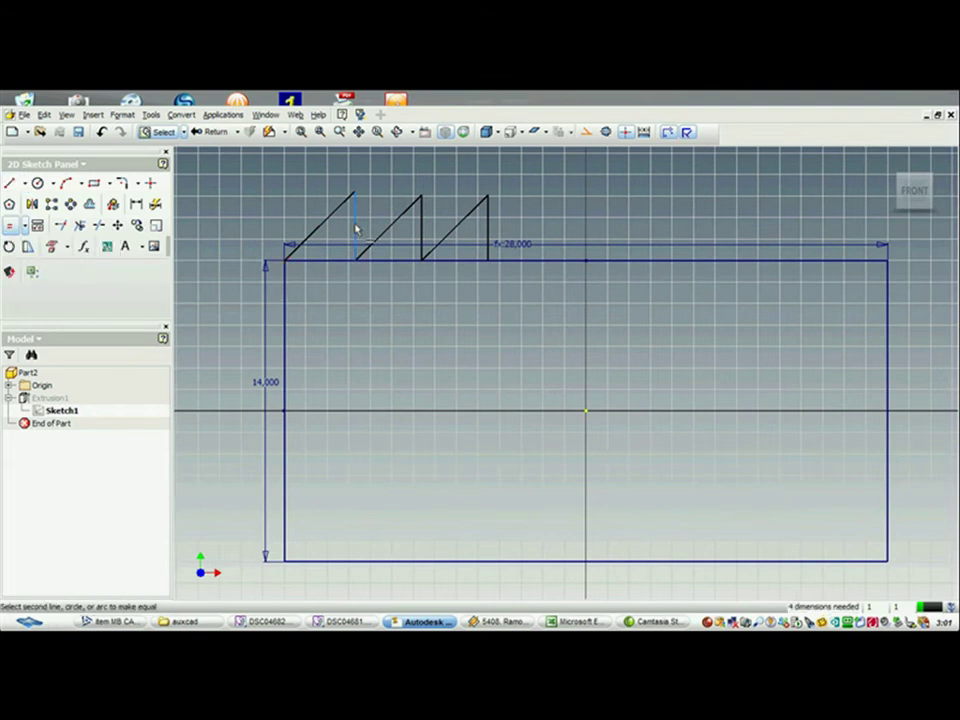
click(422, 219)
click(489, 232)
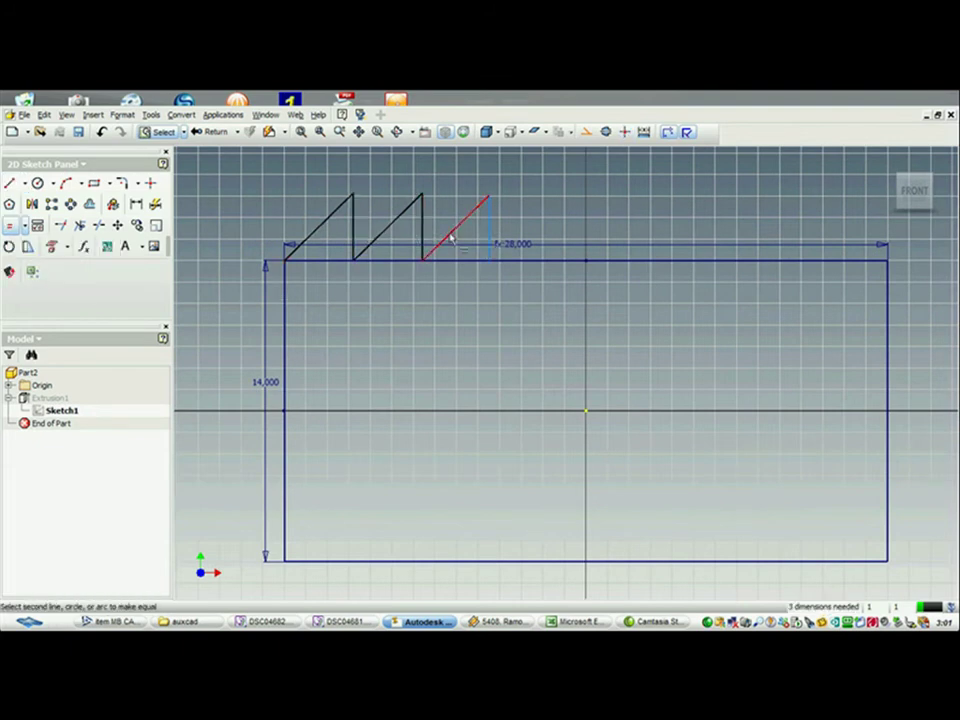
click(422, 229)
middle_drag(436, 185, 431, 213)
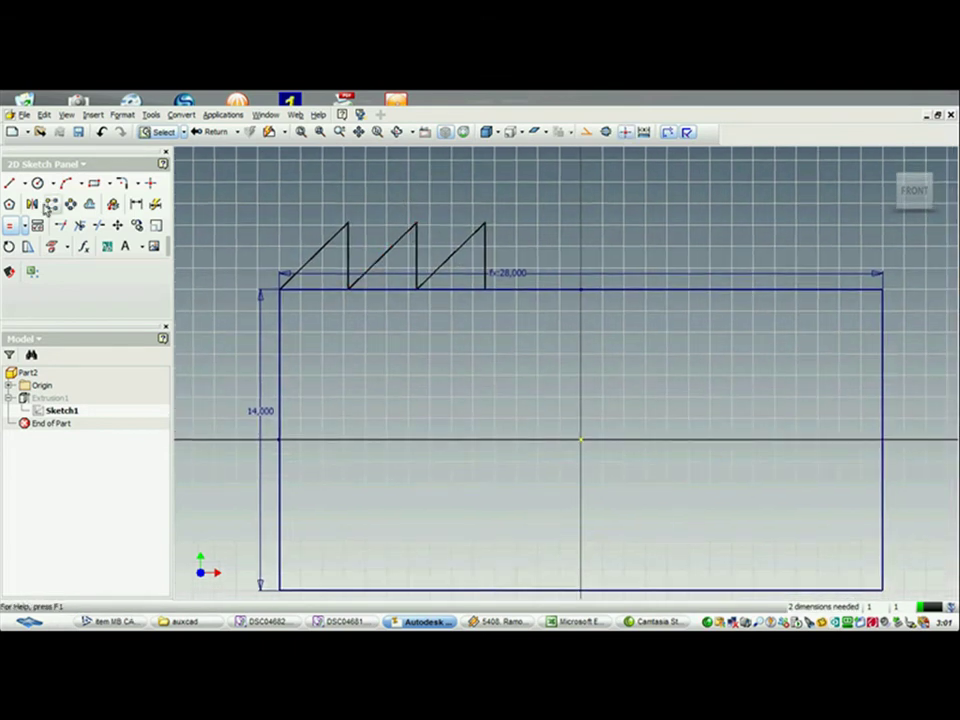
Try to apply equal constraints to the slanted edges of the teeth
click(10, 225)
click(330, 243)
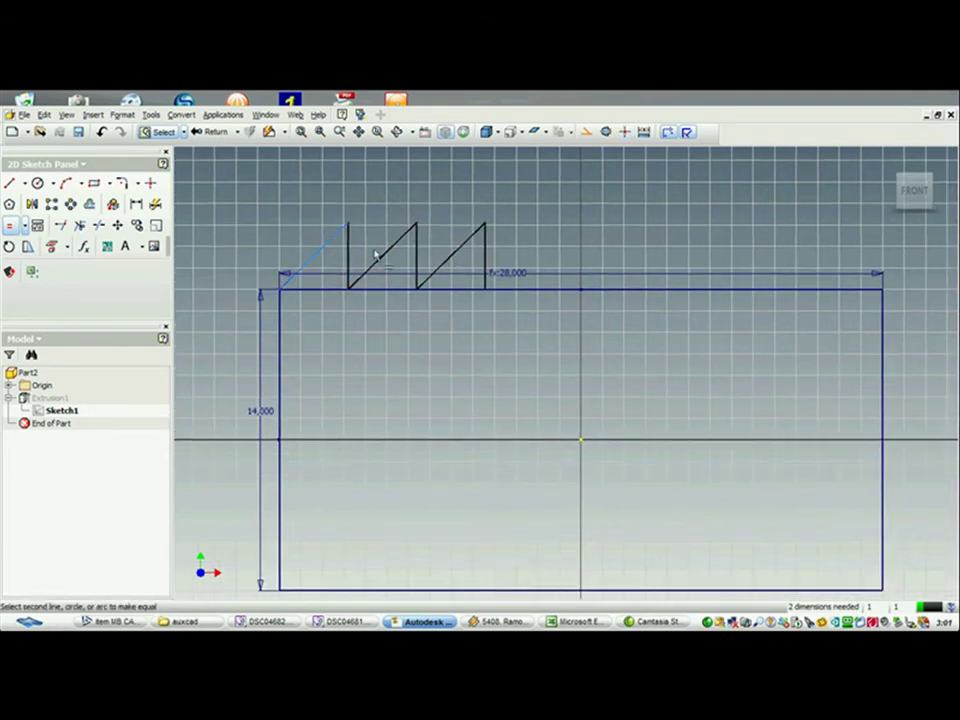
click(388, 249)
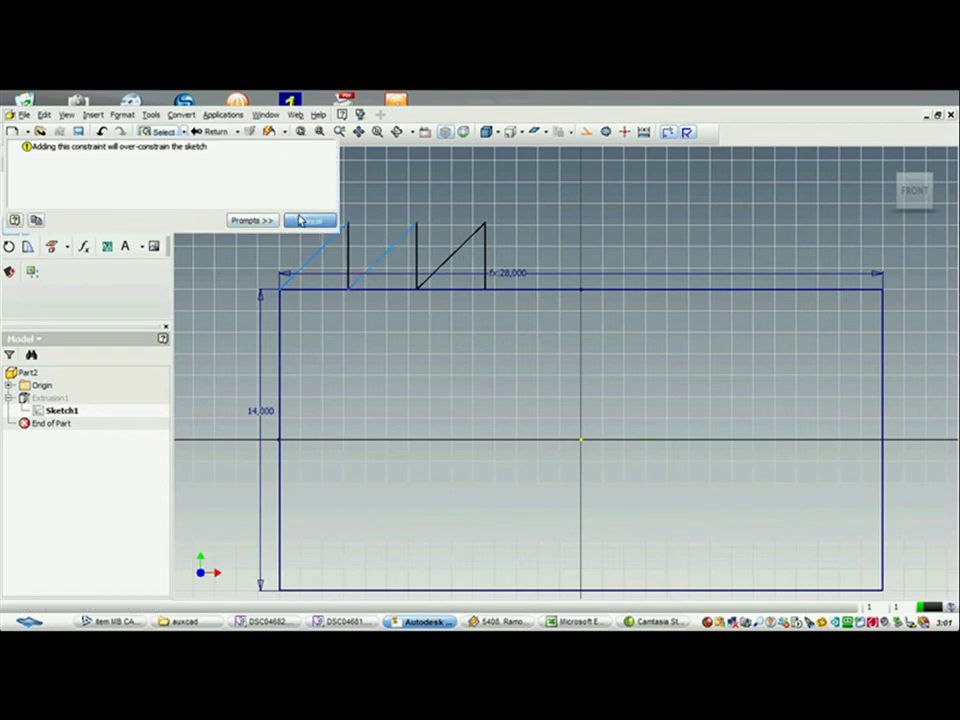
click(304, 220)
click(459, 248)
click(392, 246)
mouse_move(366, 211)
middle_down()
mouse_move(399, 157)
mouse_move(426, 250)
middle_up()
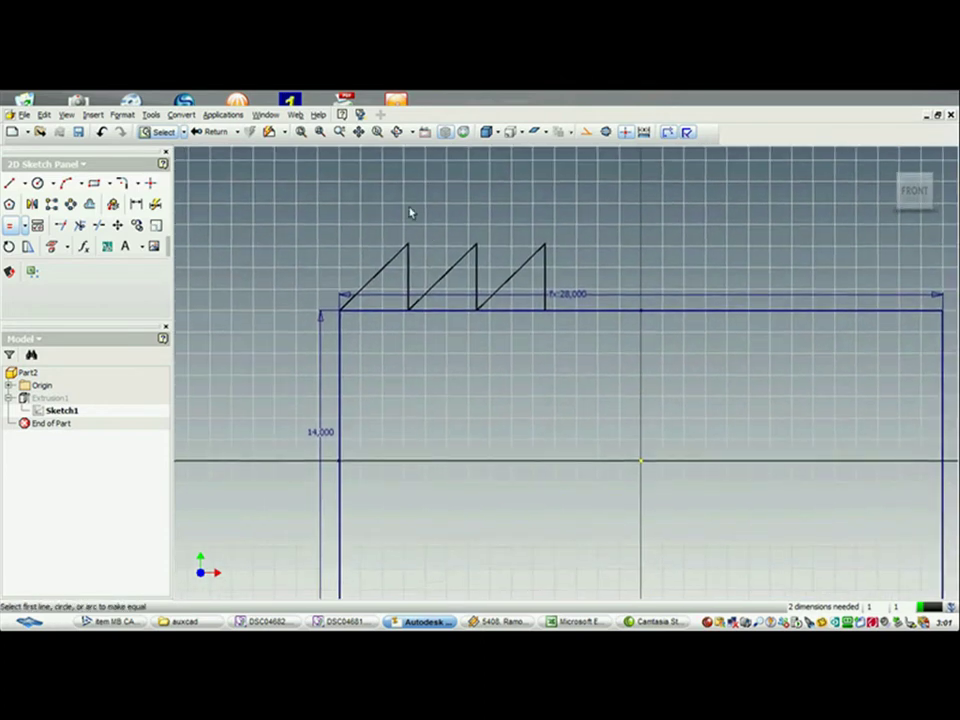
key(Escape)
Dimension the angle between the first tooth's slanted edge and the rectangle's top edge as 45 degrees
click(392, 262)
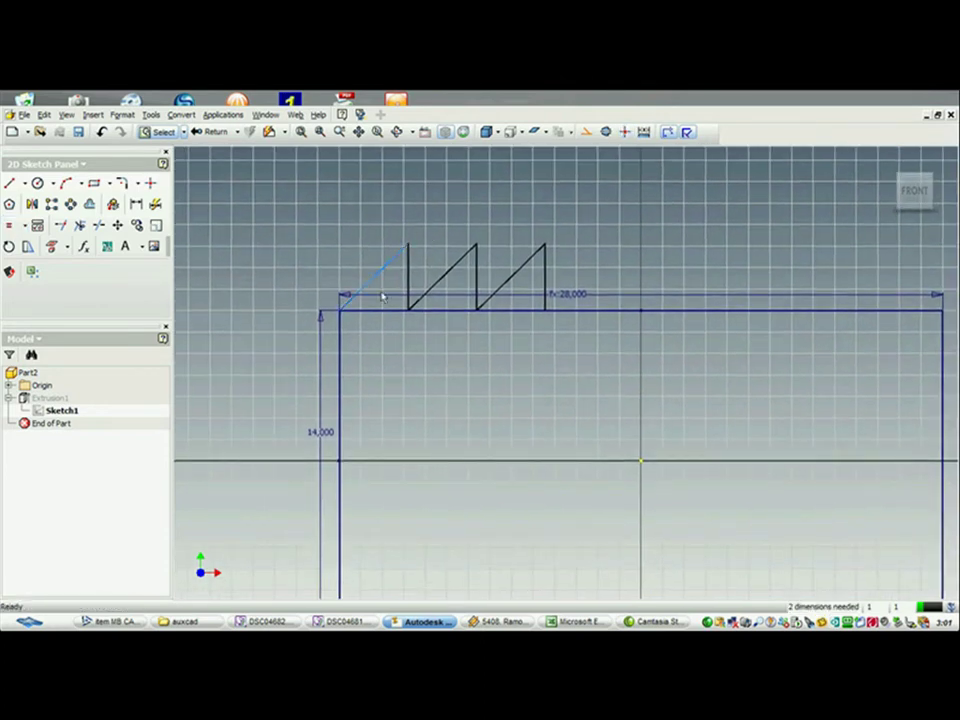
click(386, 312)
click(136, 206)
click(384, 273)
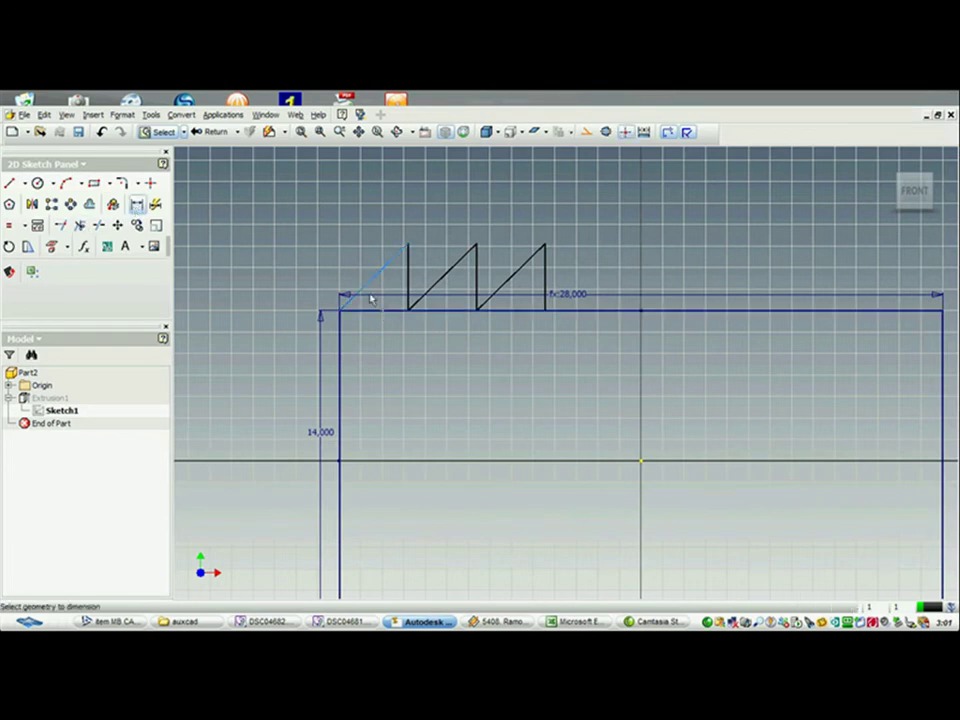
click(381, 310)
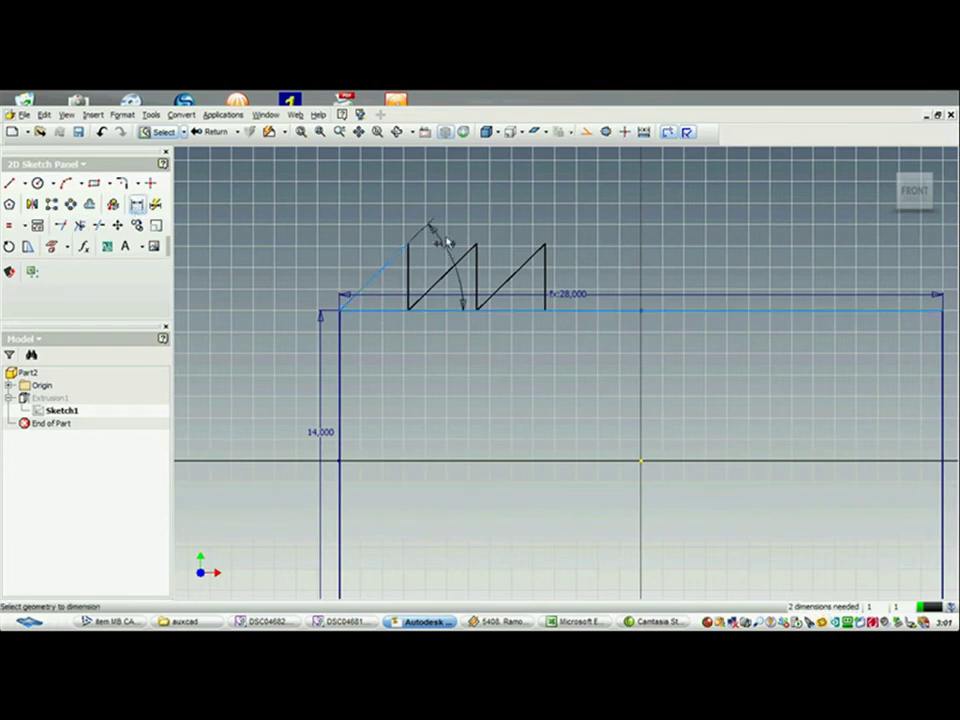
click(452, 226)
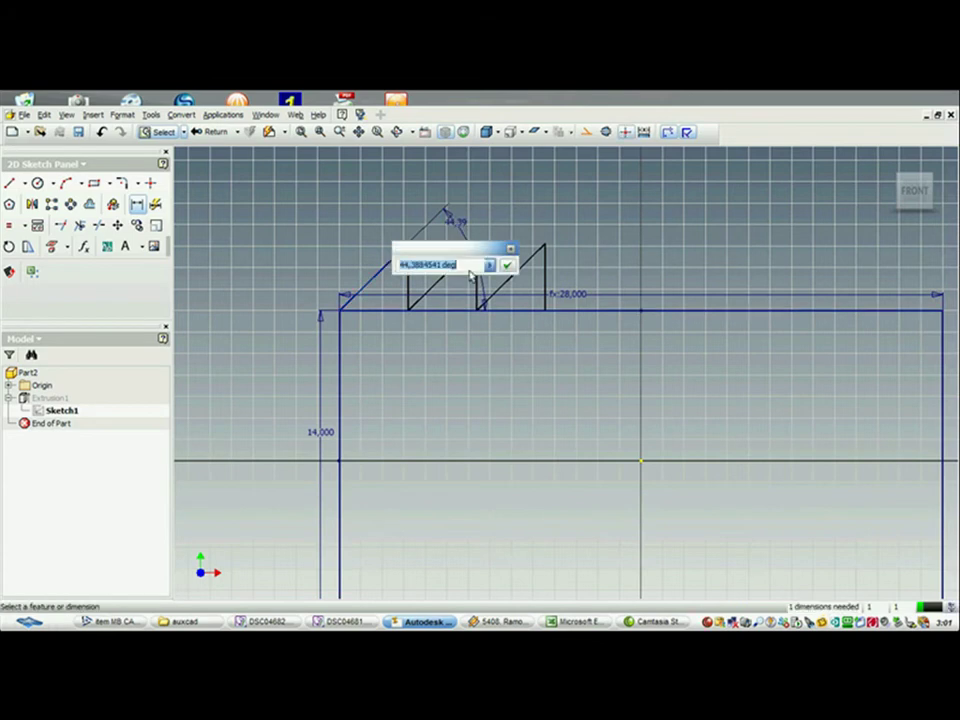
key(BackSpace)
key(Return)
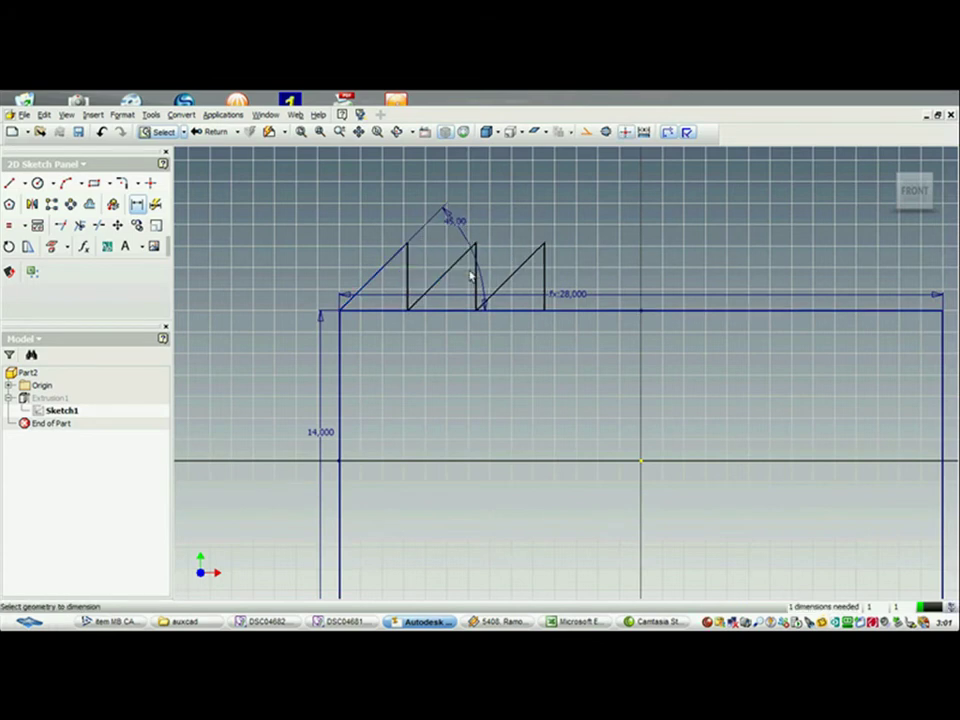
middle_drag(456, 231, 408, 204)
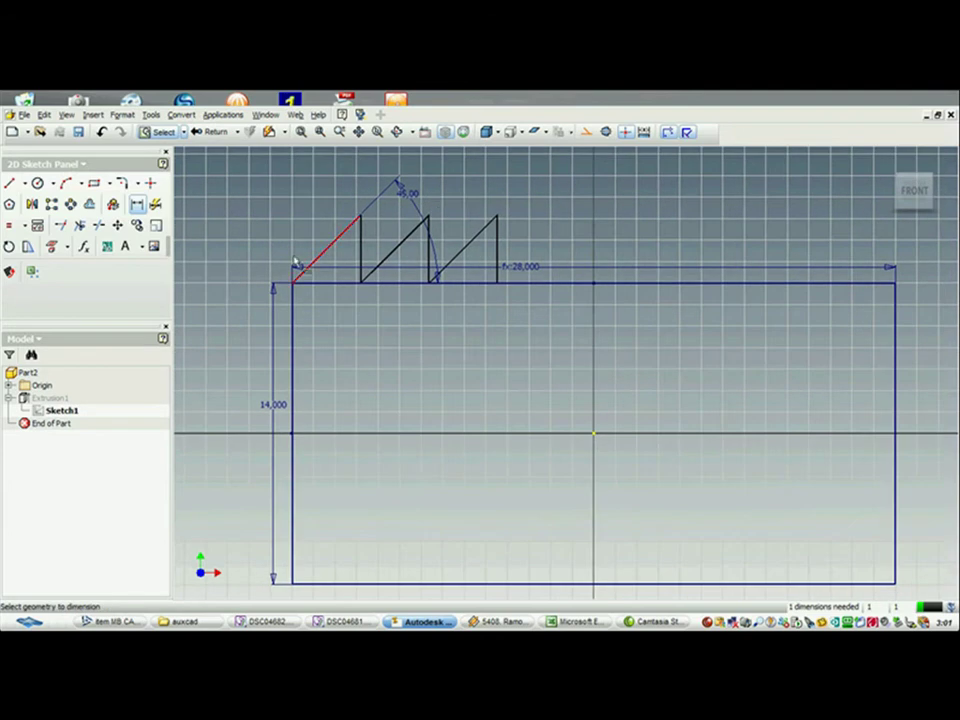
Trim the rectangle's top edge beneath the three teeth and finish the sketch to update the block
click(81, 225)
click(332, 284)
click(392, 286)
click(462, 283)
middle_drag(461, 278, 393, 298)
click(210, 131)
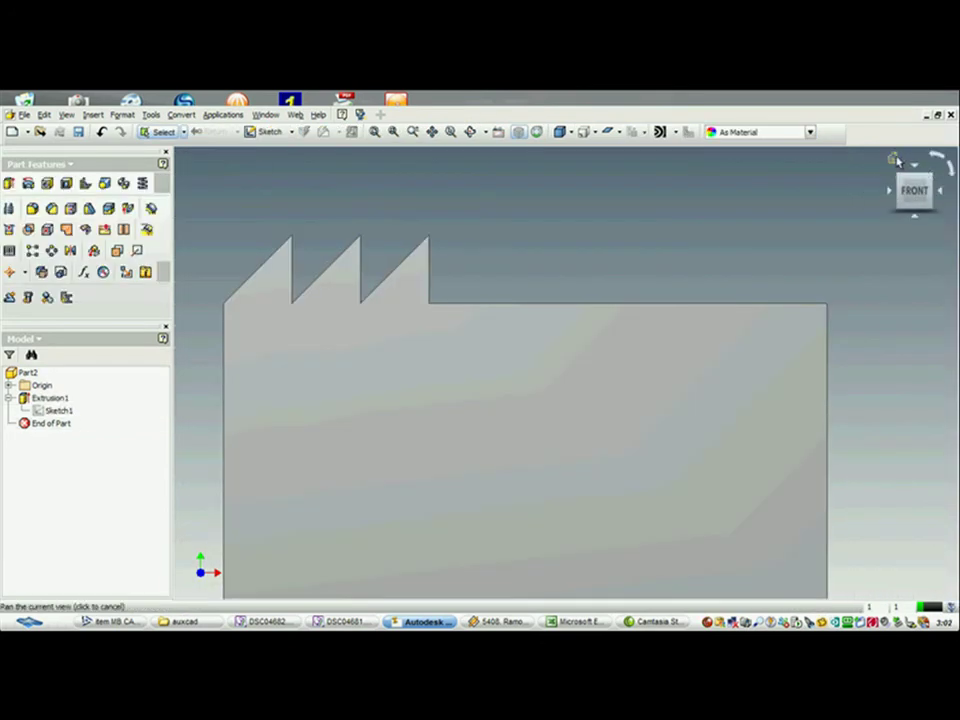
Examine the toothed block in the home view and from the isometric corner showing its left and front faces
click(893, 158)
middle_drag(424, 330, 418, 240)
scroll(434, 288, down, 4)
scroll(334, 320, up, 2)
scroll(241, 268, up, 1)
middle_drag(243, 278, 213, 274)
click(891, 179)
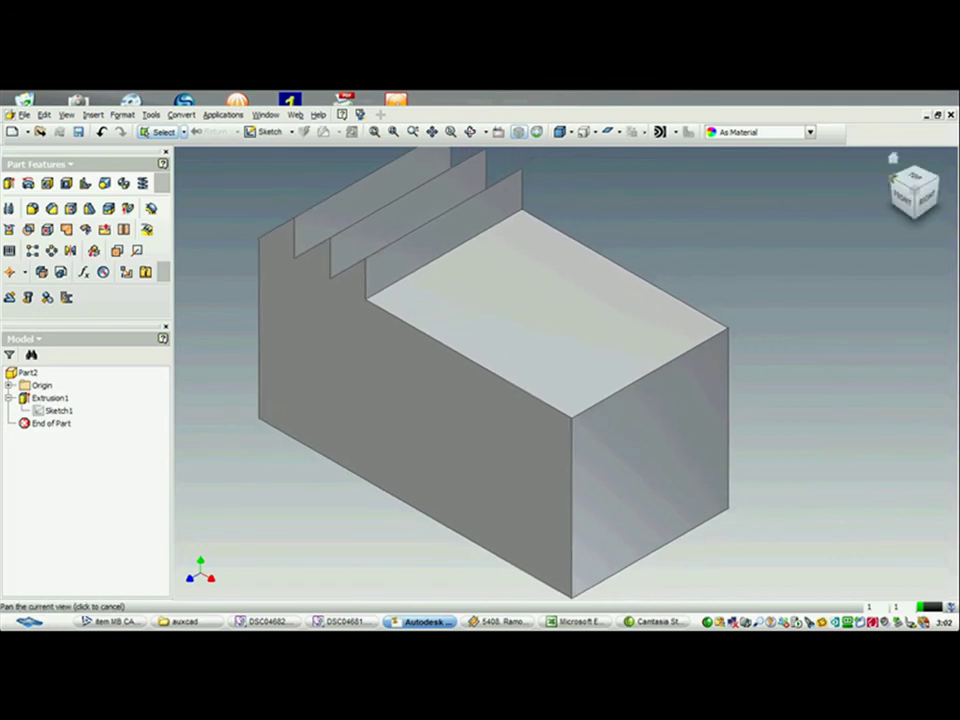
middle_drag(510, 261, 364, 197)
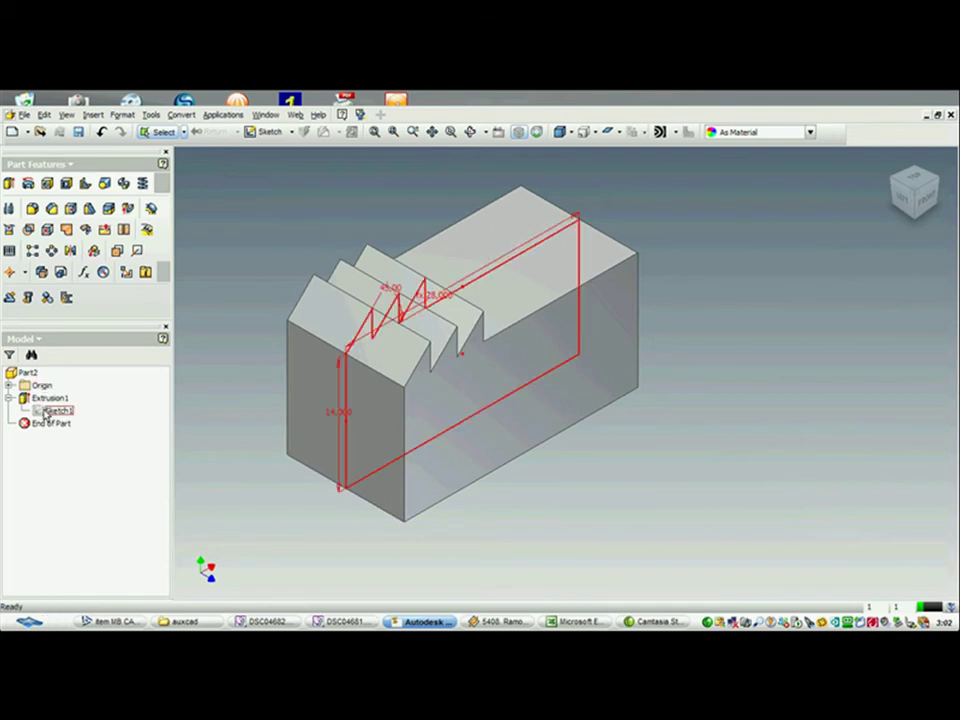
Start a new sketch on the block's front face and look at it straight from the front
click(336, 205)
click(250, 135)
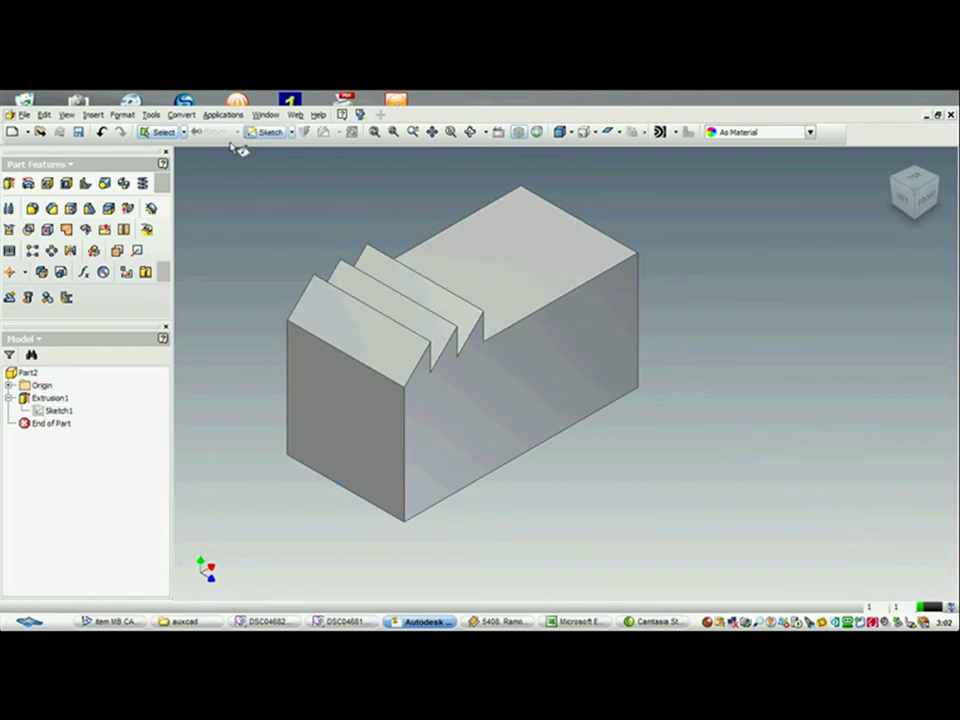
click(253, 133)
click(605, 316)
scroll(707, 364, up, 3)
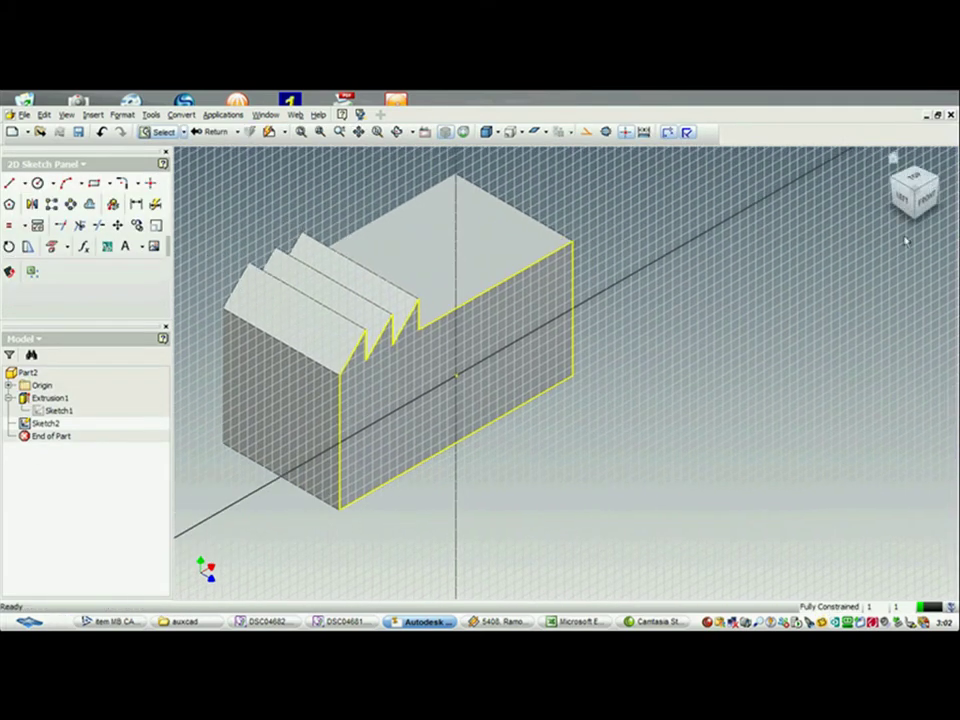
click(923, 199)
middle_drag(648, 281, 586, 262)
drag(585, 260, 542, 255)
Draw a circle about 20.35 in in diameter centred near the front face's upper-right corner
click(38, 183)
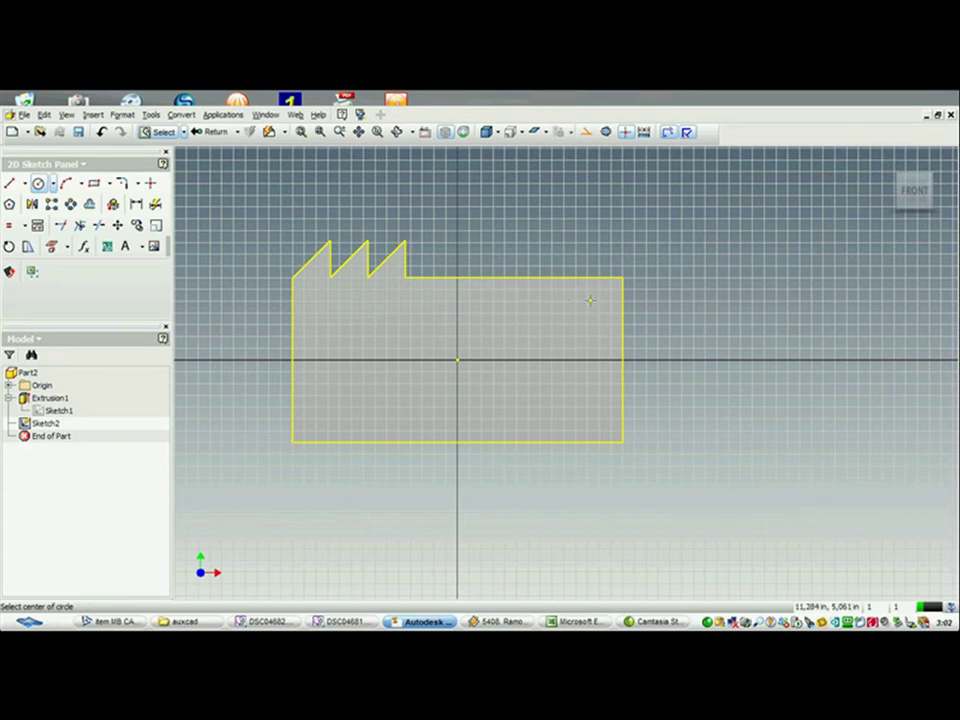
click(585, 305)
click(677, 227)
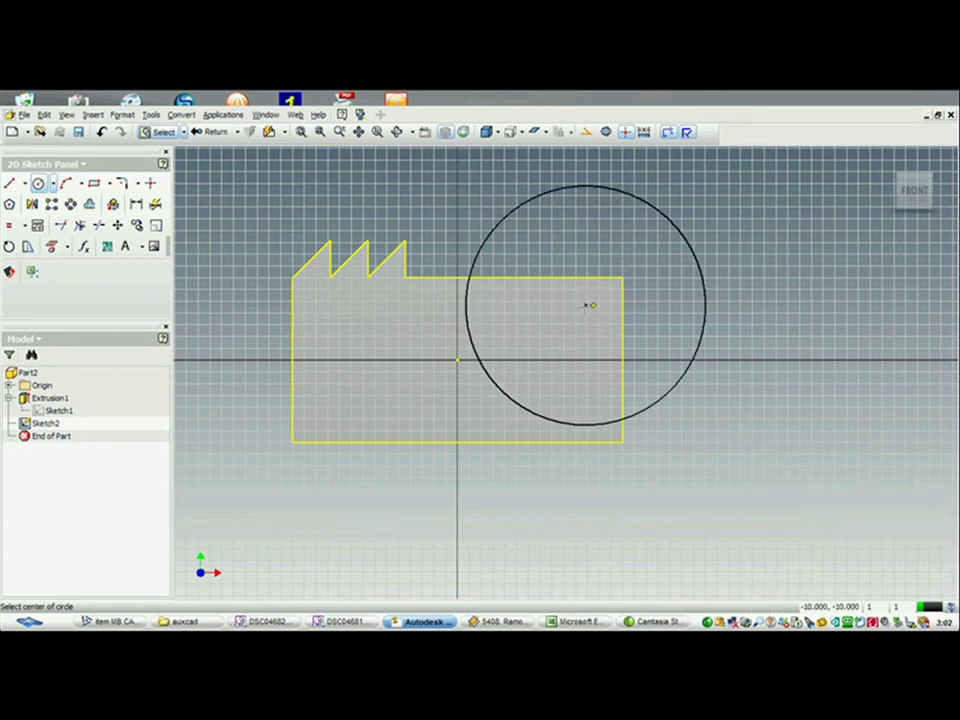
middle_drag(516, 257, 516, 257)
mouse_move(516, 255)
mouse_down()
mouse_move(385, 206)
mouse_move(377, 294)
mouse_move(386, 282)
mouse_up()
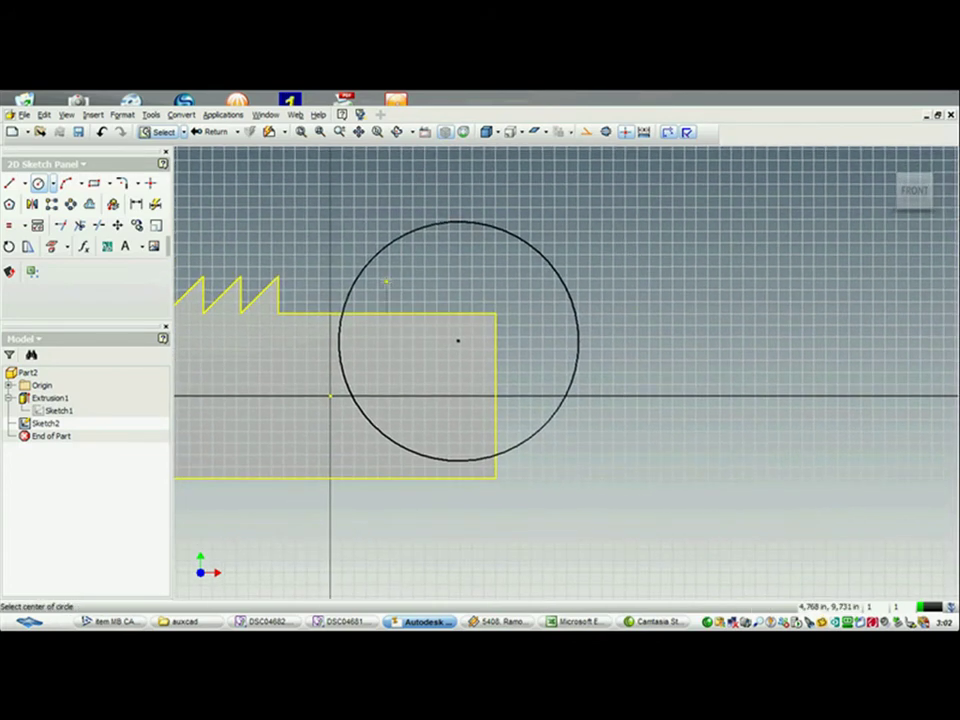
Dimension the circle's diameter and set it equal to the parameter anc
key(d)
click(418, 236)
click(386, 214)
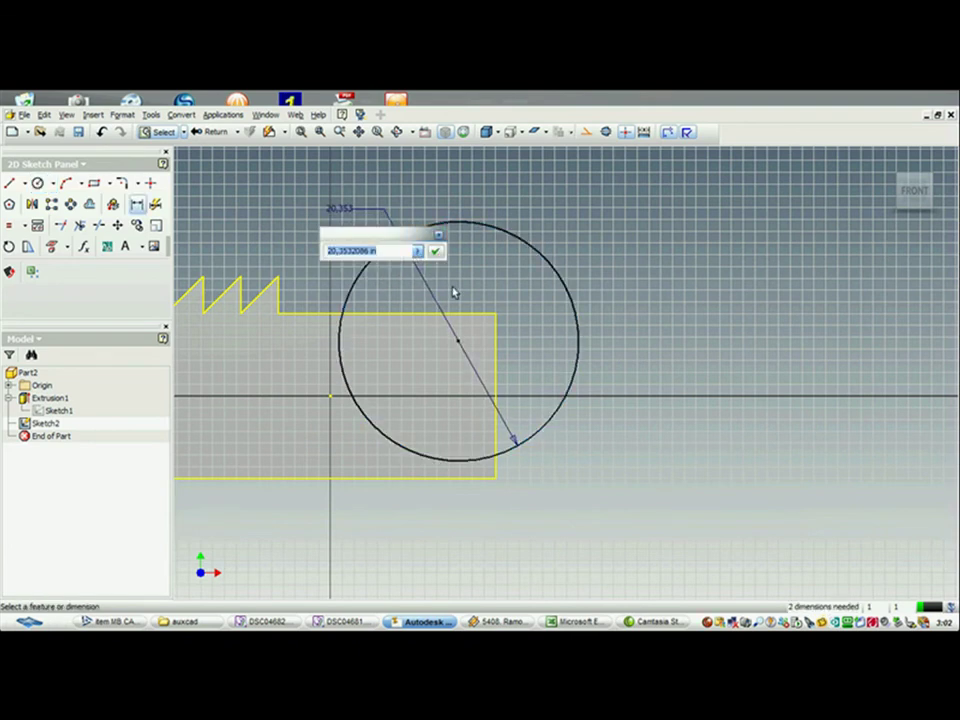
click(417, 251)
click(337, 291)
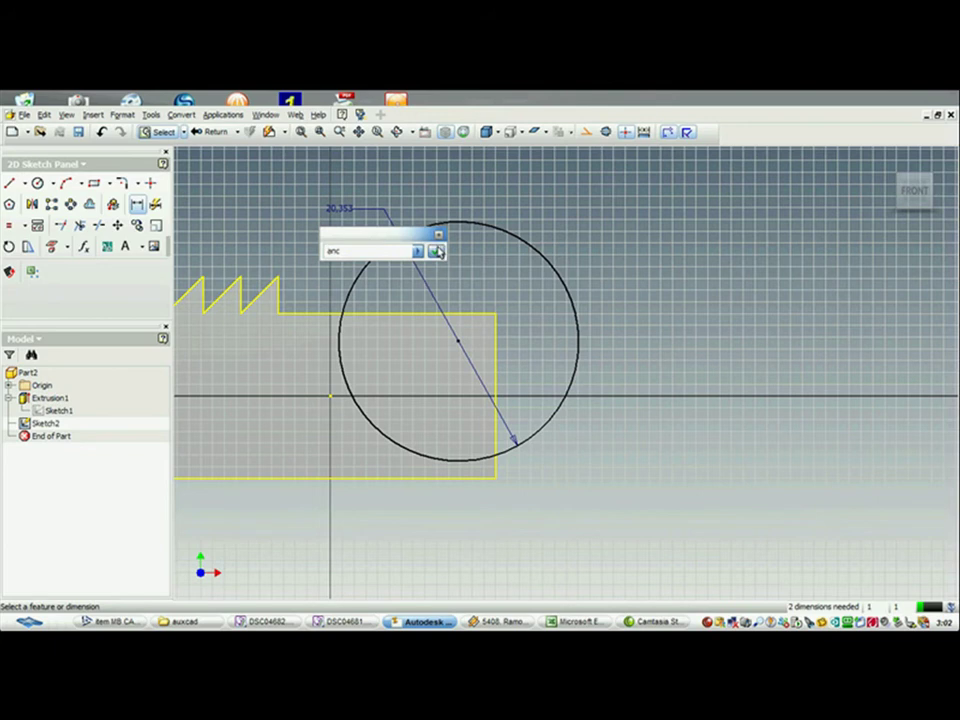
click(436, 251)
middle_drag(444, 268, 460, 283)
scroll(496, 270, up, 2)
Move the circle's centre onto the upper-right corner of the front face
click(467, 320)
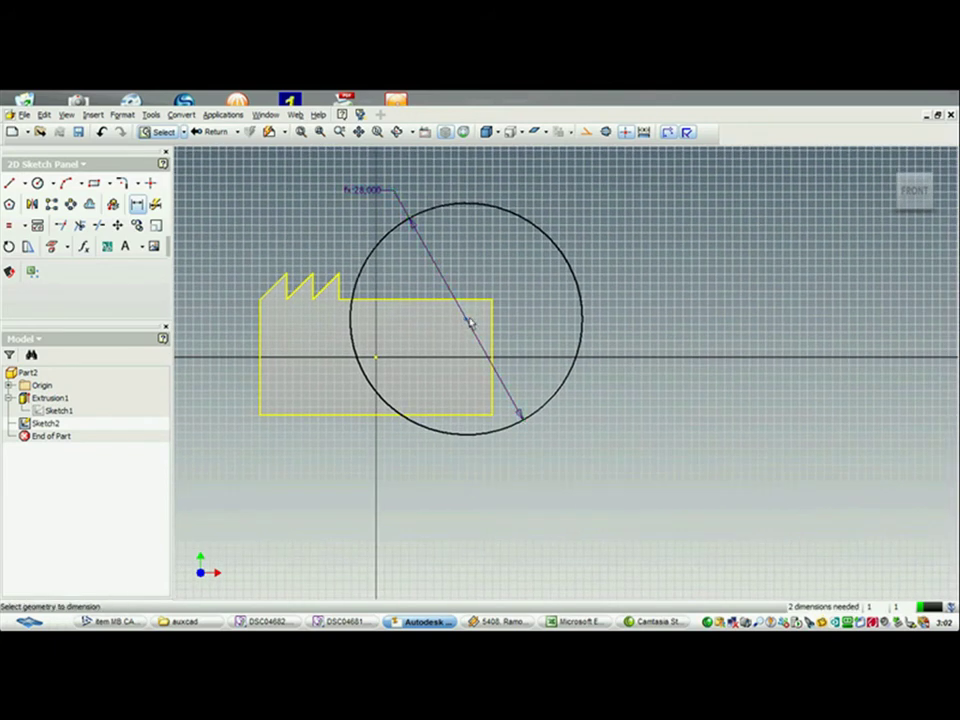
double_click(474, 320)
key(Escape)
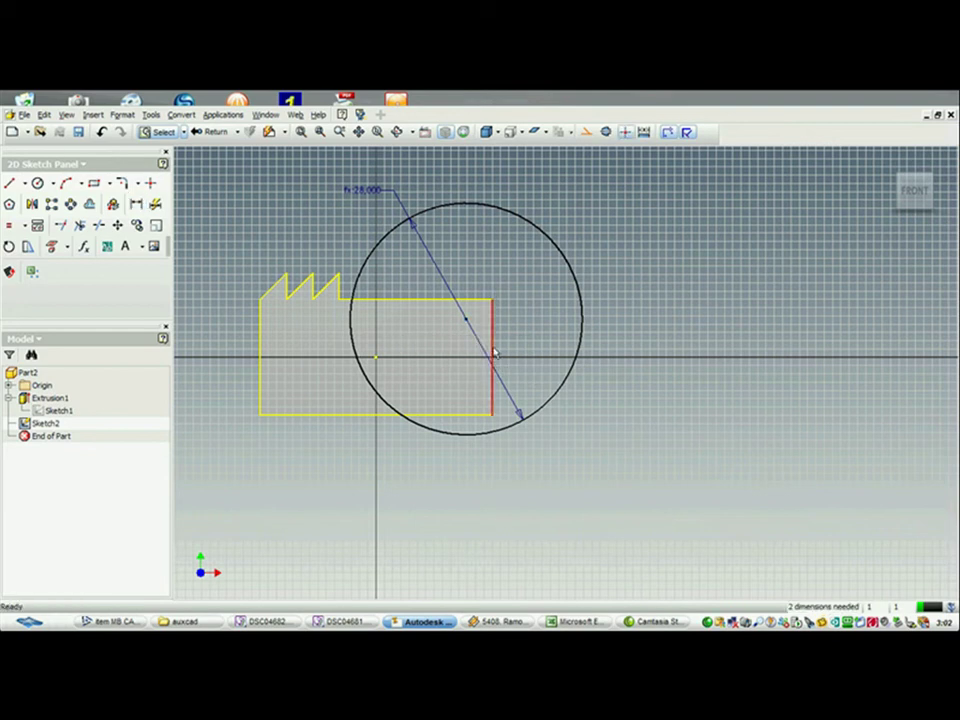
drag(463, 322, 492, 299)
mouse_move(541, 301)
middle_down()
mouse_move(581, 263)
mouse_move(553, 269)
middle_up()
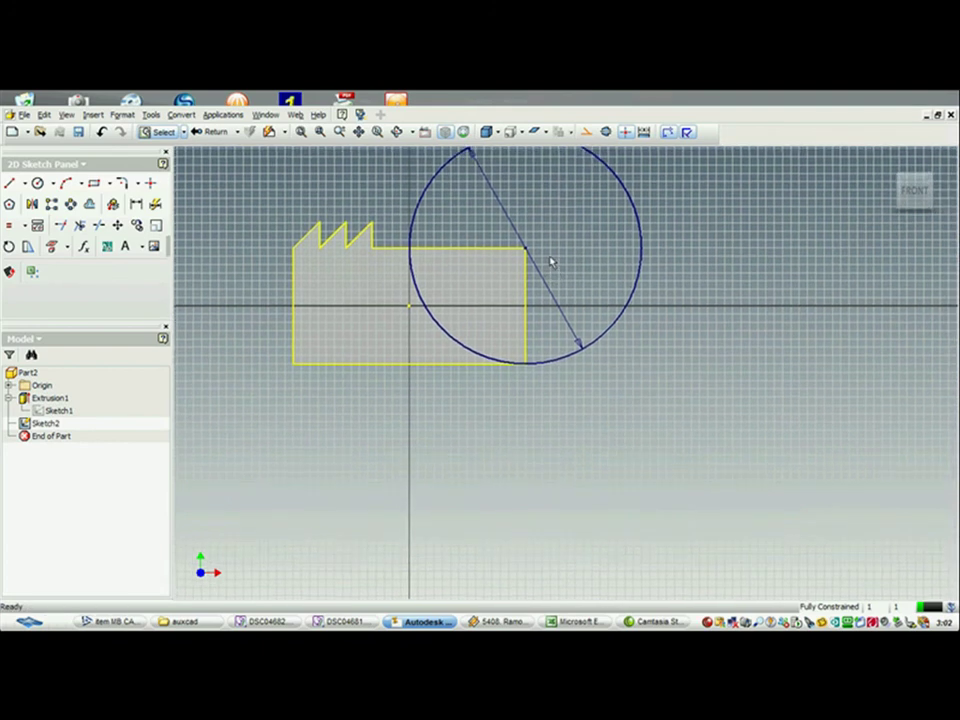
Try to trim away the part of the circle that lies inside the front face
key(x)
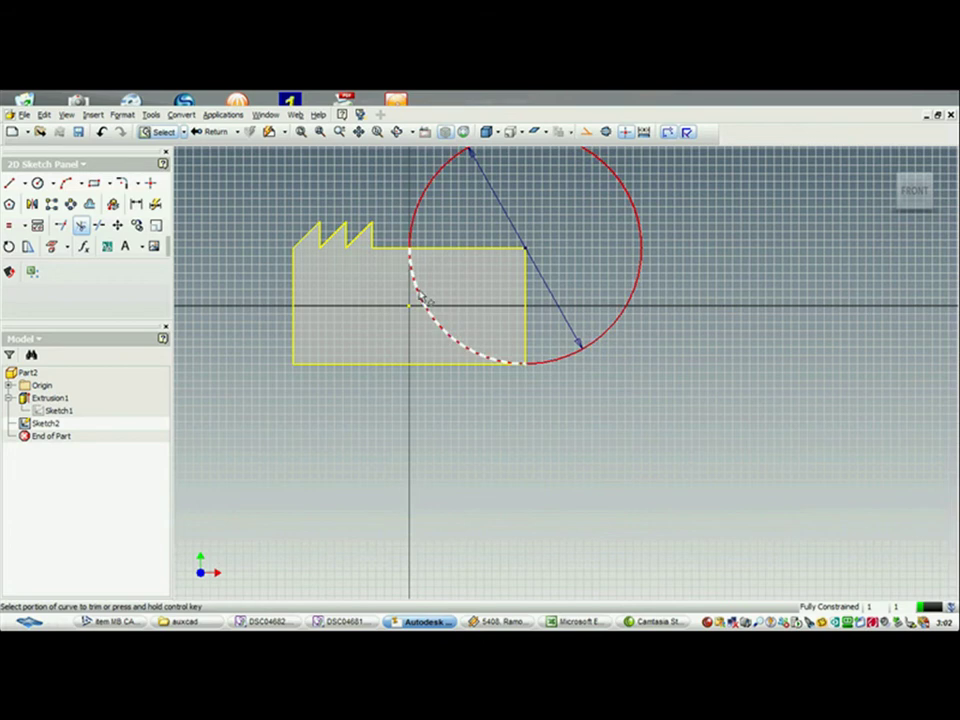
click(422, 297)
click(310, 221)
click(412, 277)
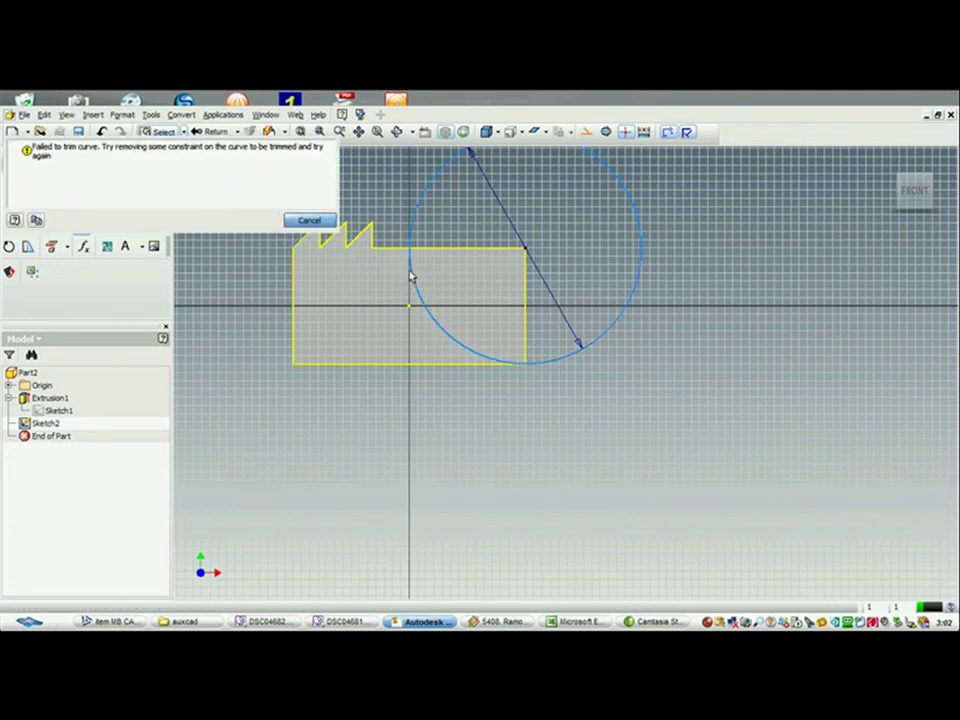
click(310, 221)
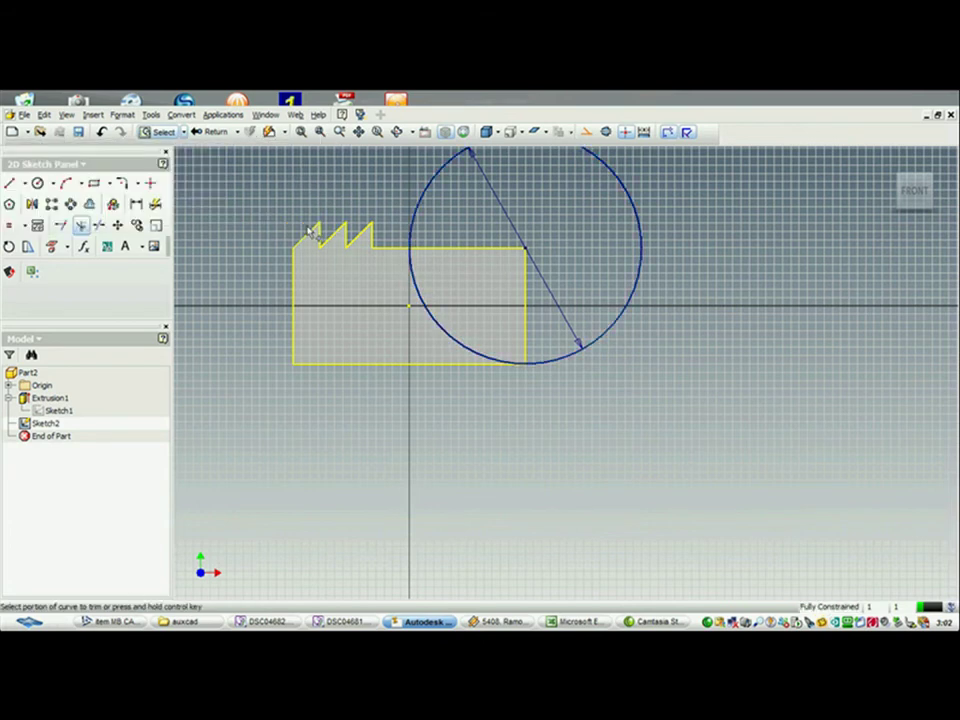
click(481, 360)
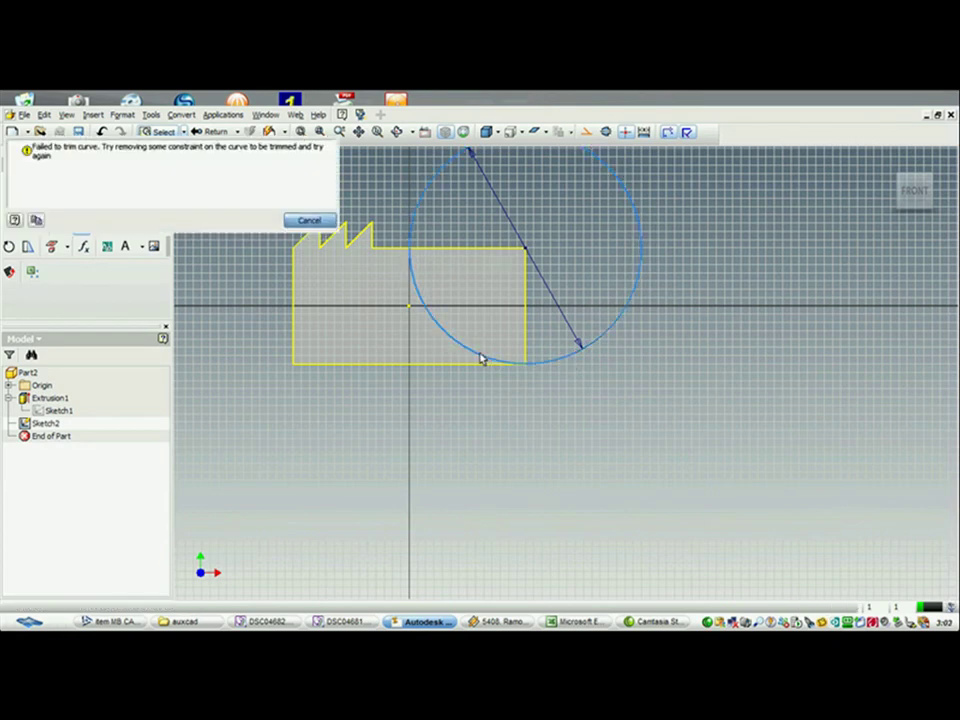
click(313, 222)
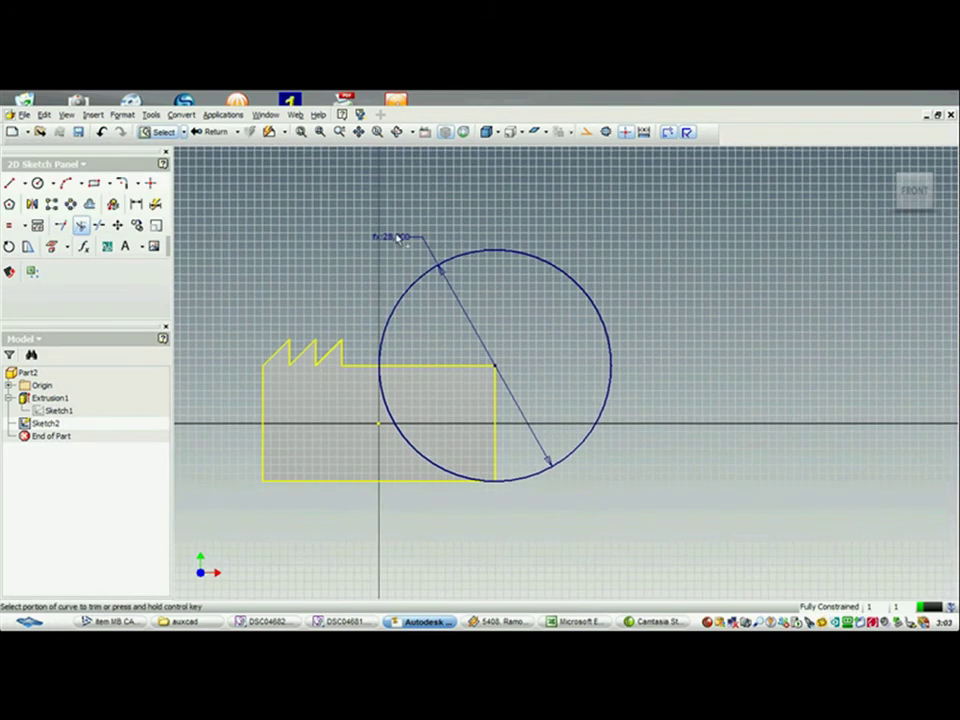
Set the circle's diameter to anc-1, trim away its arc inside the front face, and finish the sketch
double_click(404, 241)
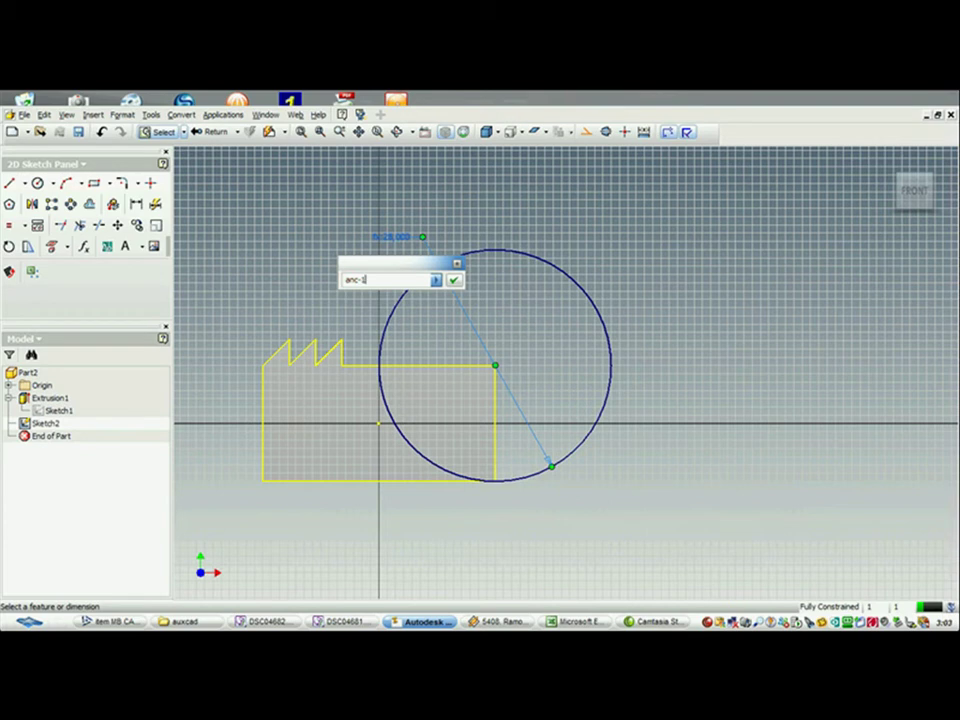
key(Return)
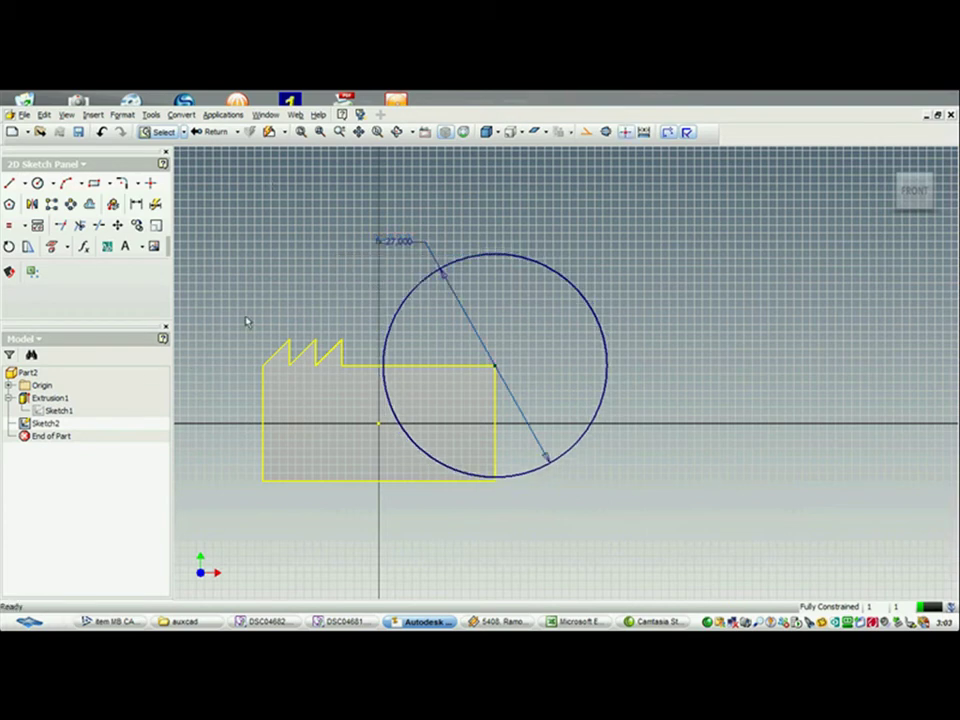
click(80, 226)
click(405, 429)
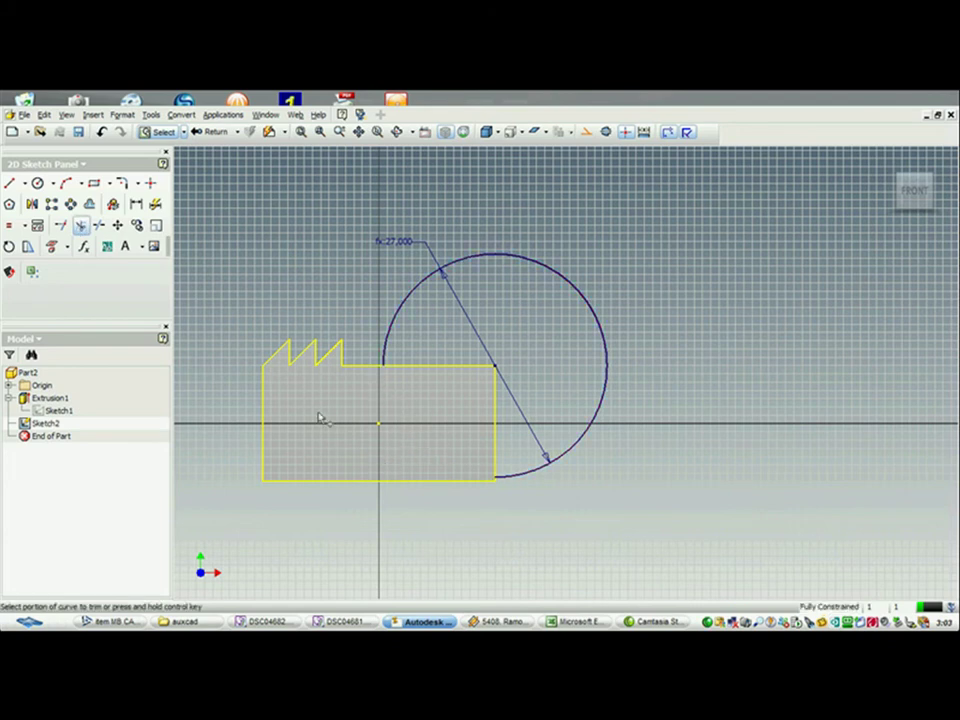
mouse_move(396, 392)
middle_down()
mouse_move(321, 328)
mouse_move(339, 354)
middle_up()
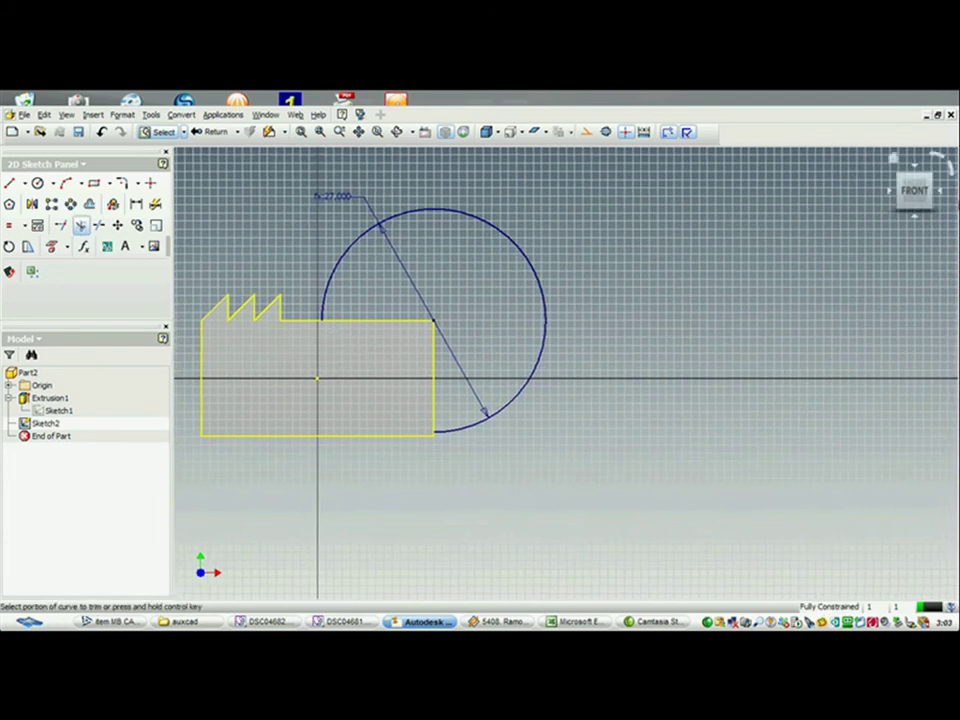
click(210, 131)
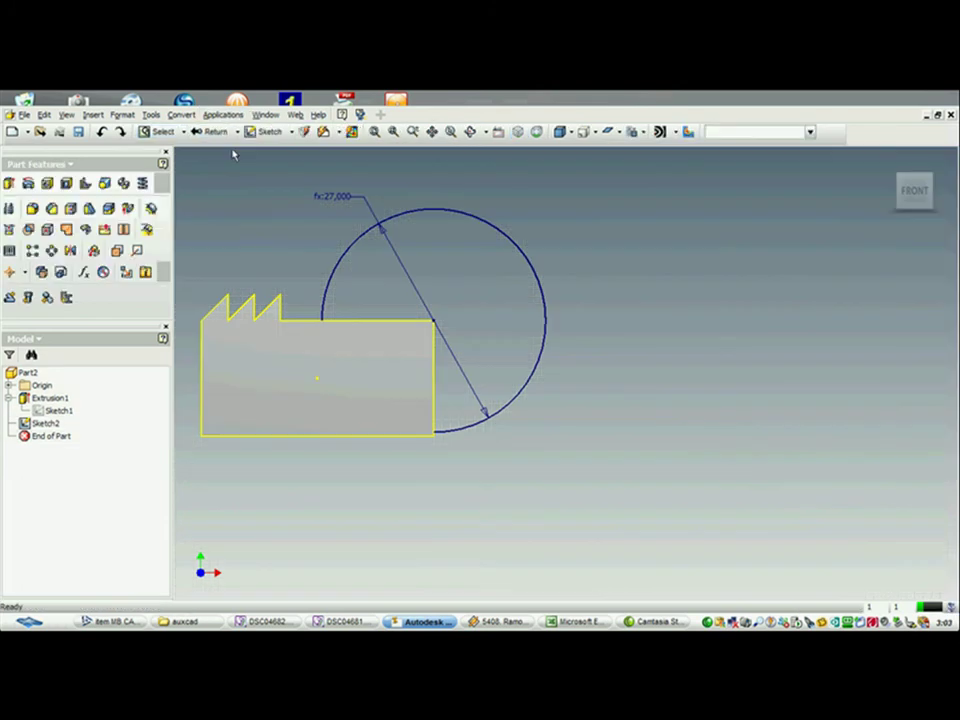
Extrude the circular area outside the block's front face up to the block's rear face, using the To extent and joining it to the block
click(930, 176)
middle_drag(345, 287, 274, 236)
click(9, 183)
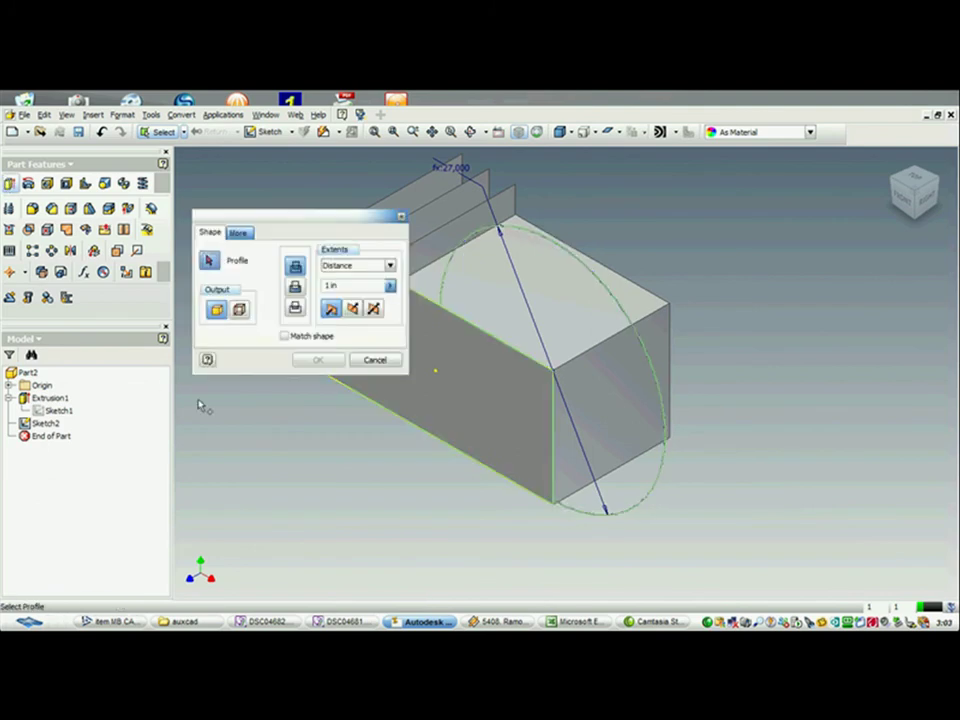
click(462, 305)
middle_drag(327, 460, 290, 418)
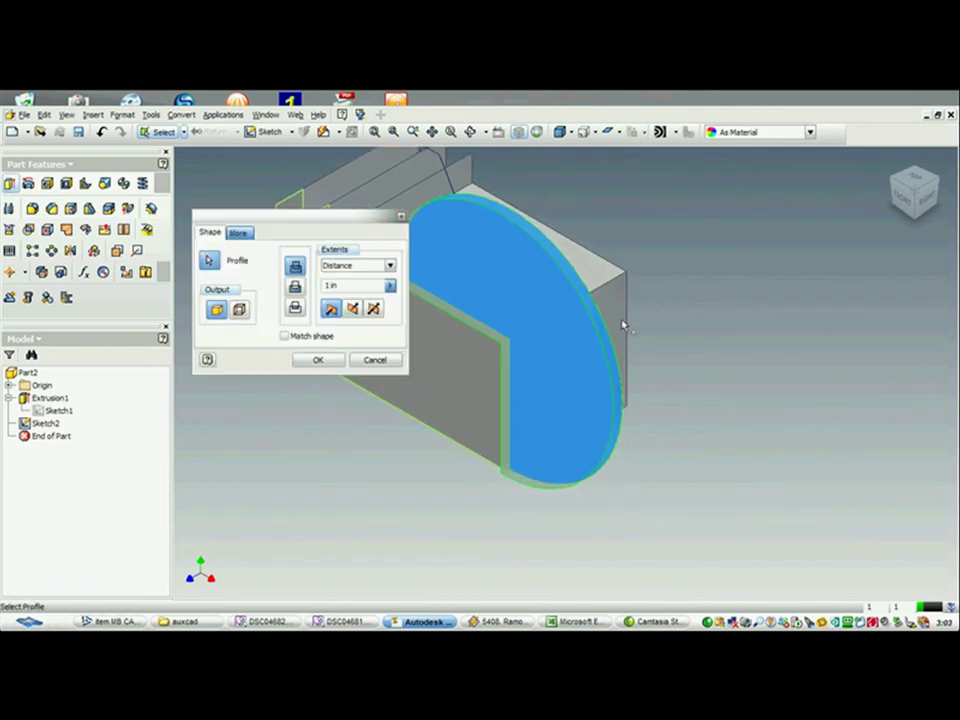
middle_drag(755, 411, 722, 368)
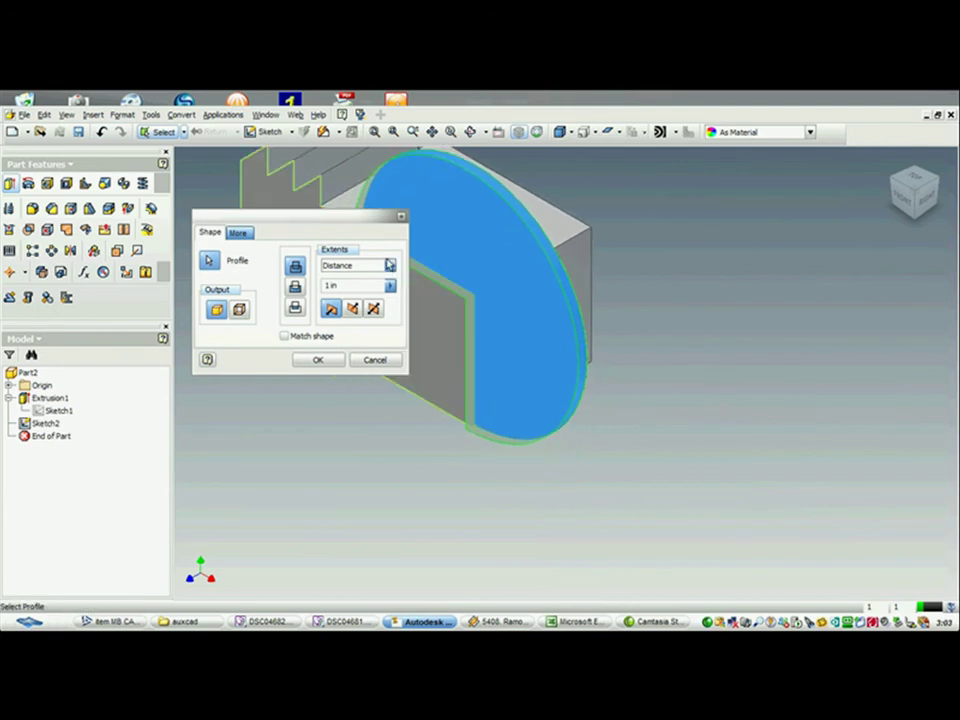
click(390, 264)
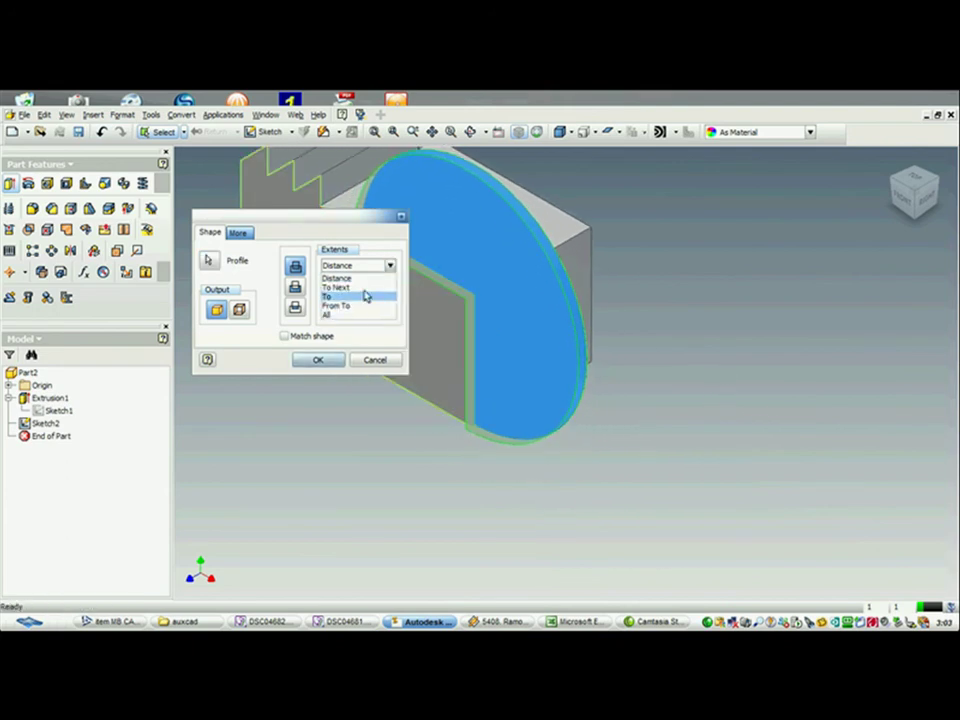
click(384, 262)
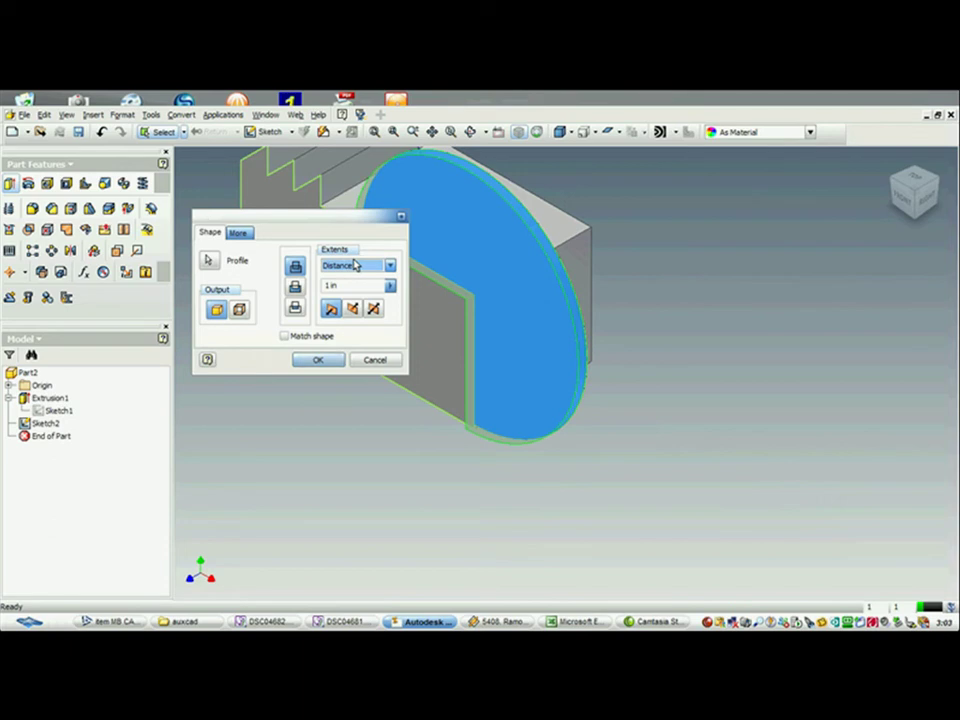
click(389, 265)
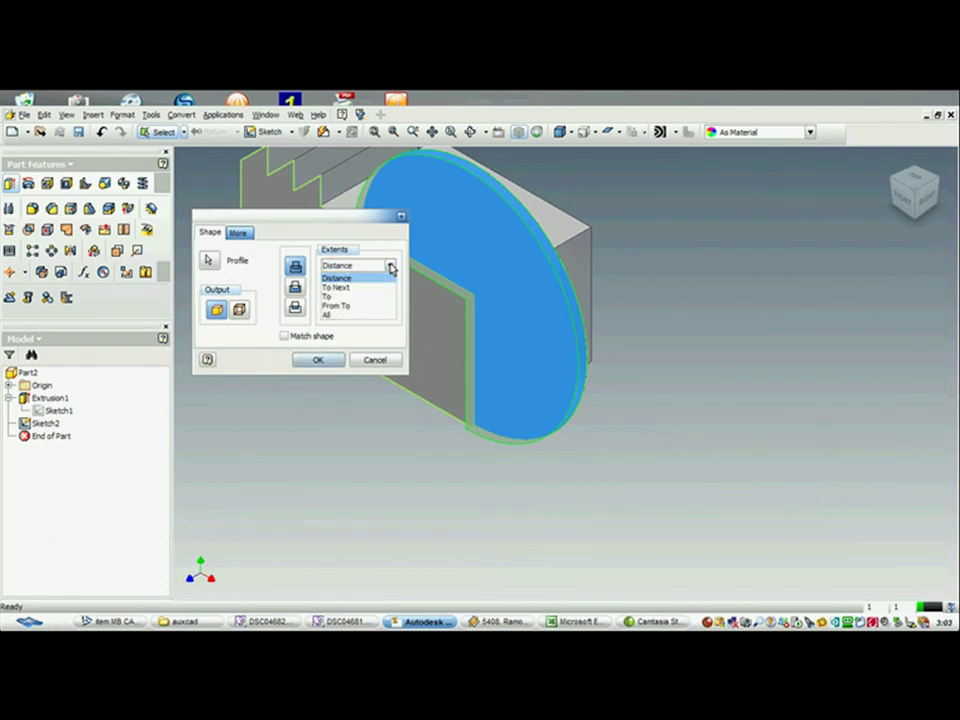
click(336, 297)
middle_drag(718, 325, 731, 361)
click(604, 311)
scroll(685, 364, up, 3)
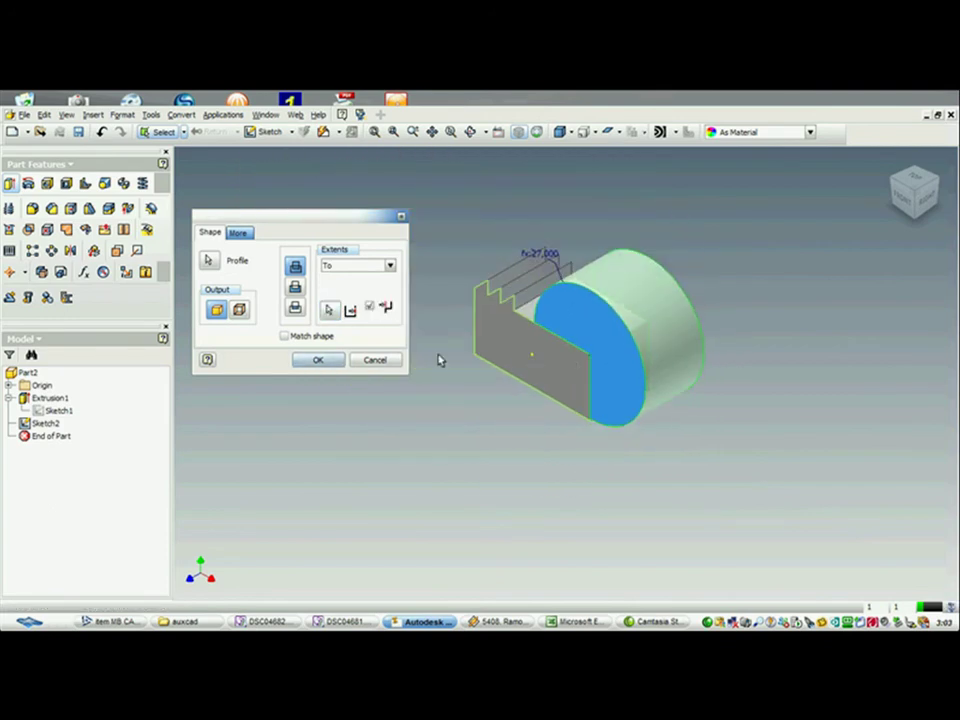
click(317, 360)
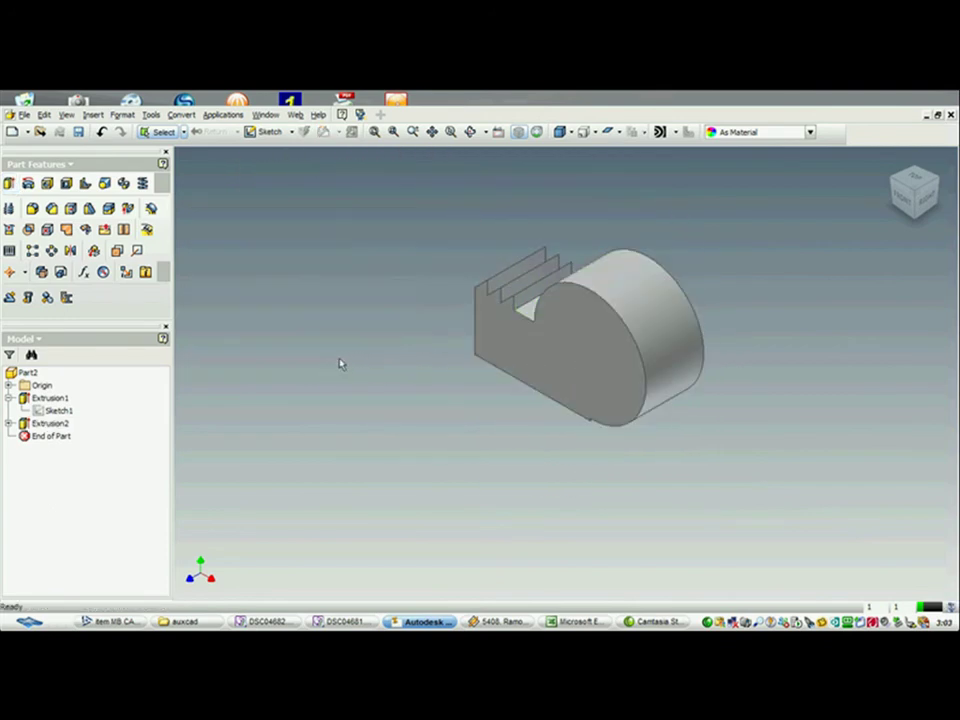
Chamfer the outline edges of the front face, including the sawteeth and the large arc, with a 2 mm distance
click(889, 208)
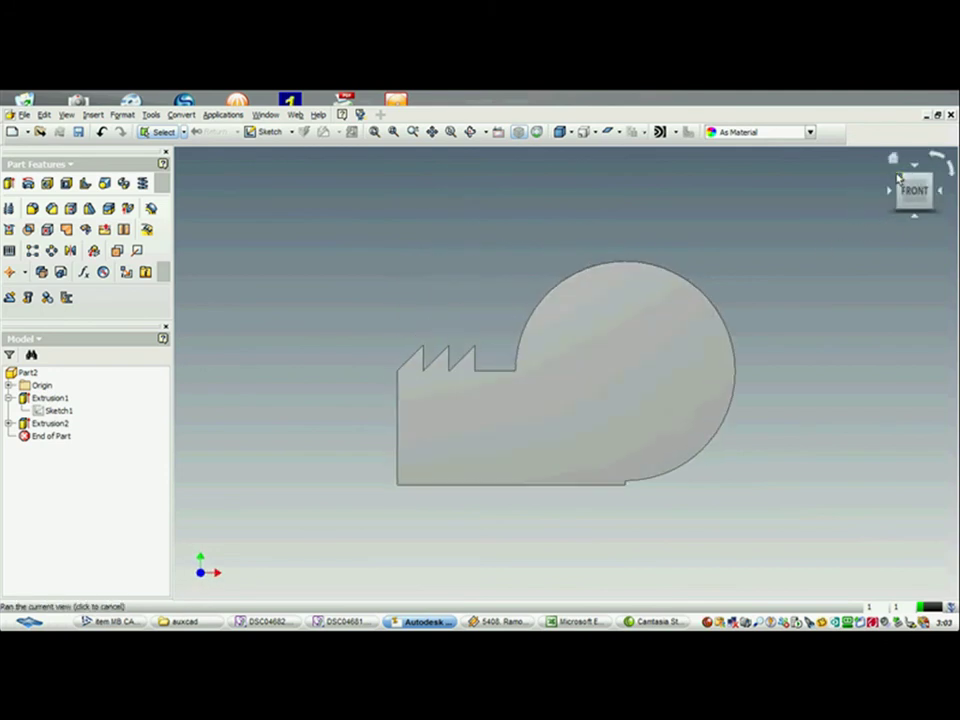
click(899, 178)
scroll(441, 283, down, 3)
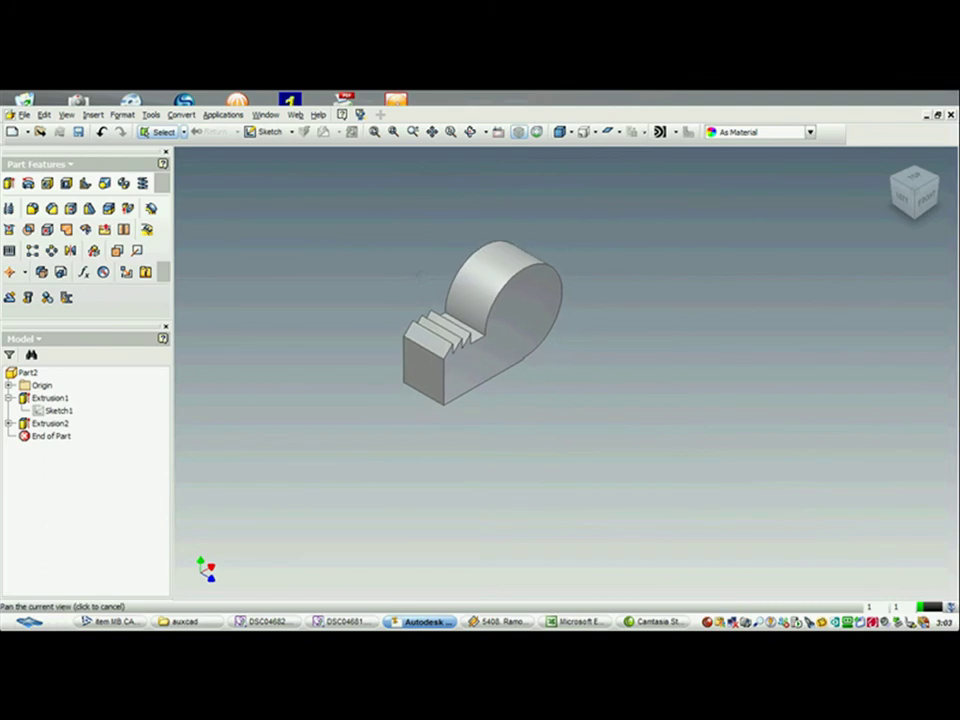
scroll(425, 277, up, 2)
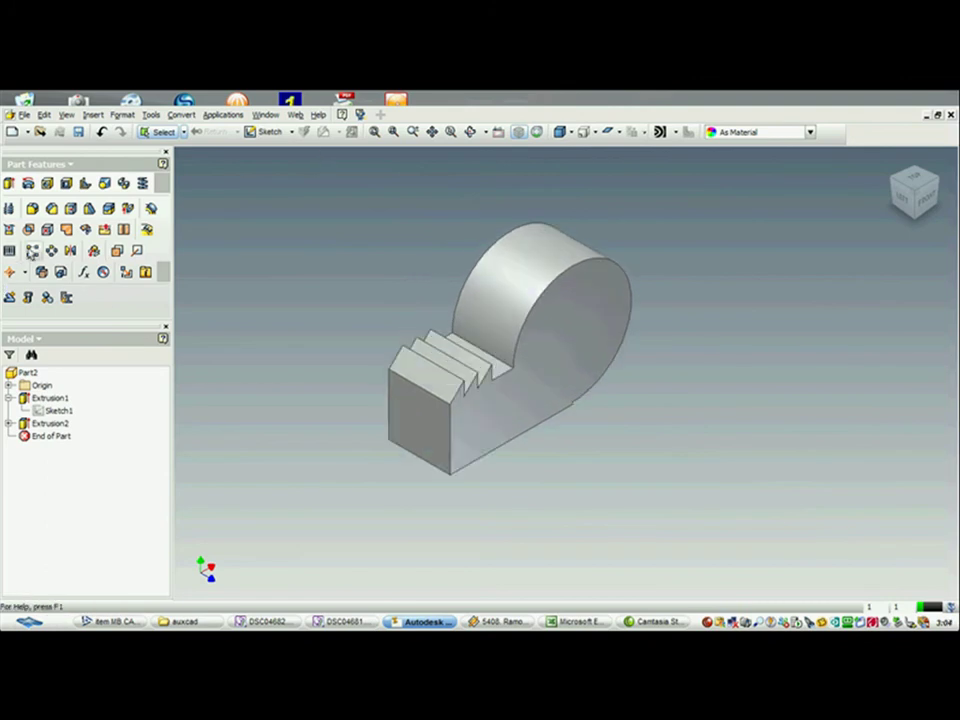
scroll(381, 306, up, 3)
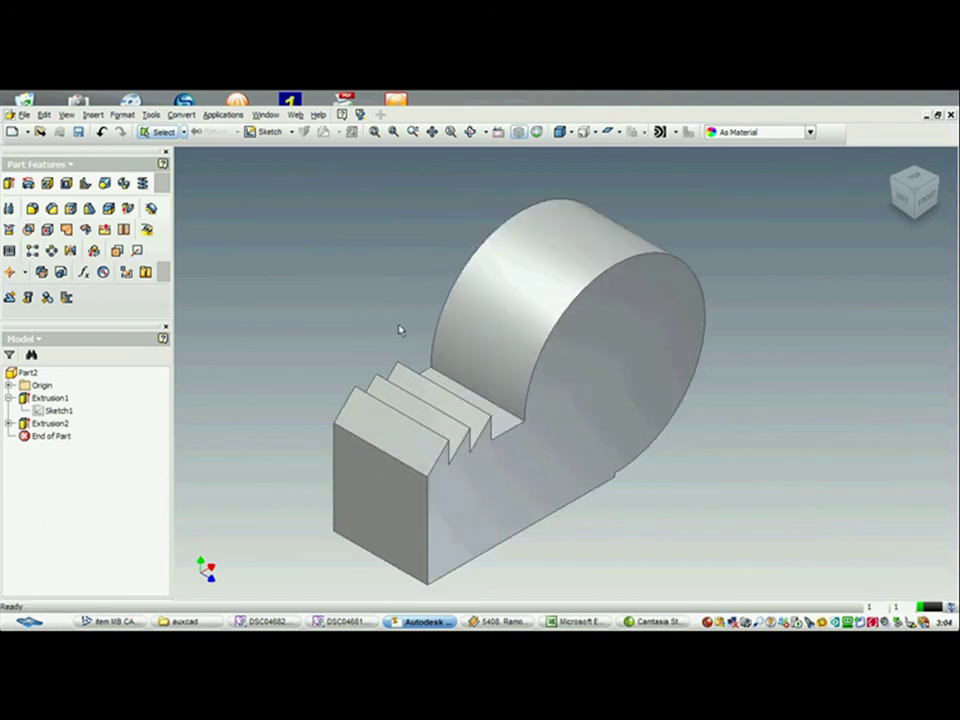
click(51, 208)
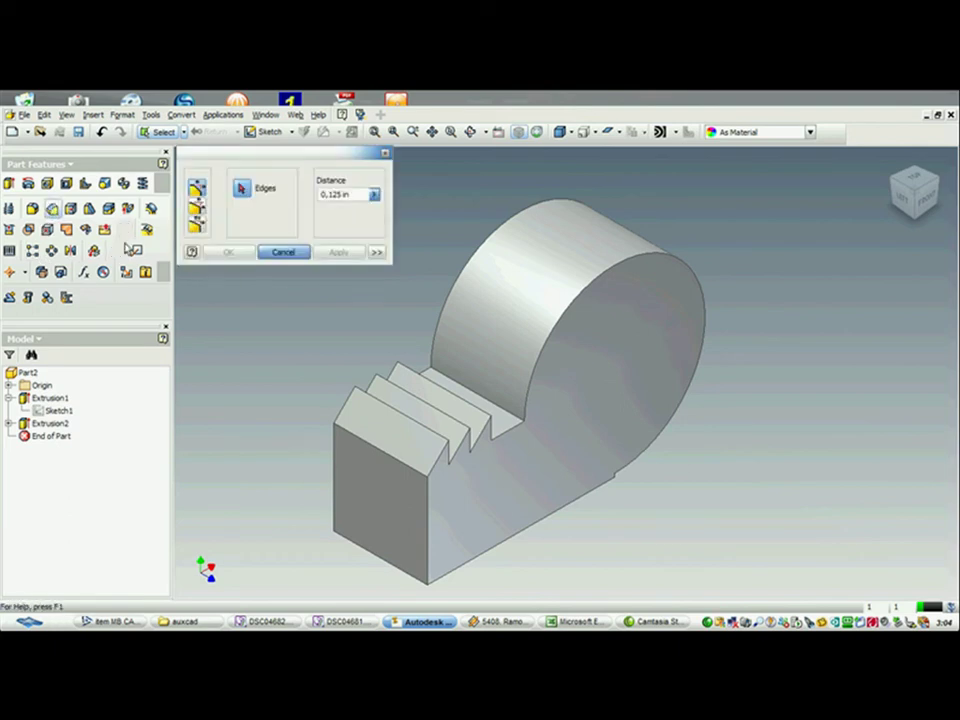
middle_drag(364, 339, 324, 338)
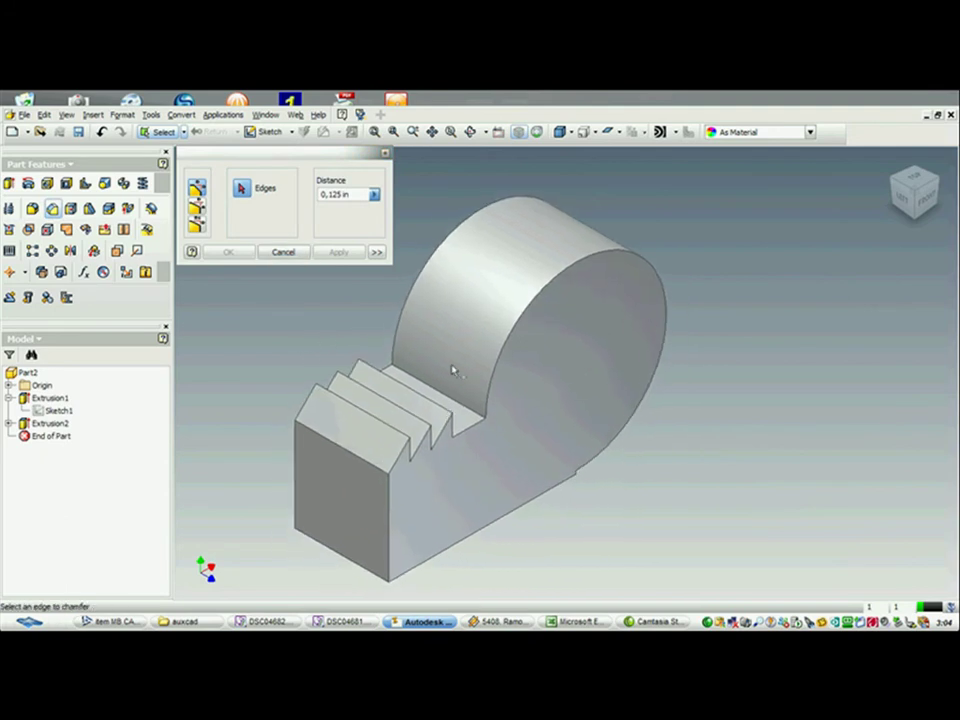
click(584, 476)
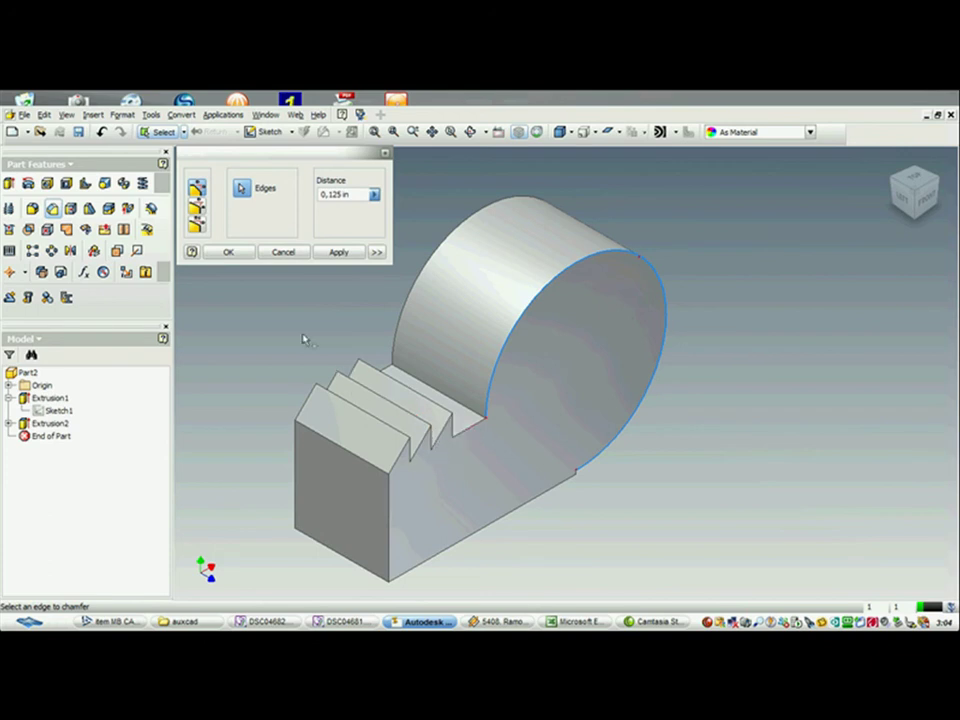
click(376, 252)
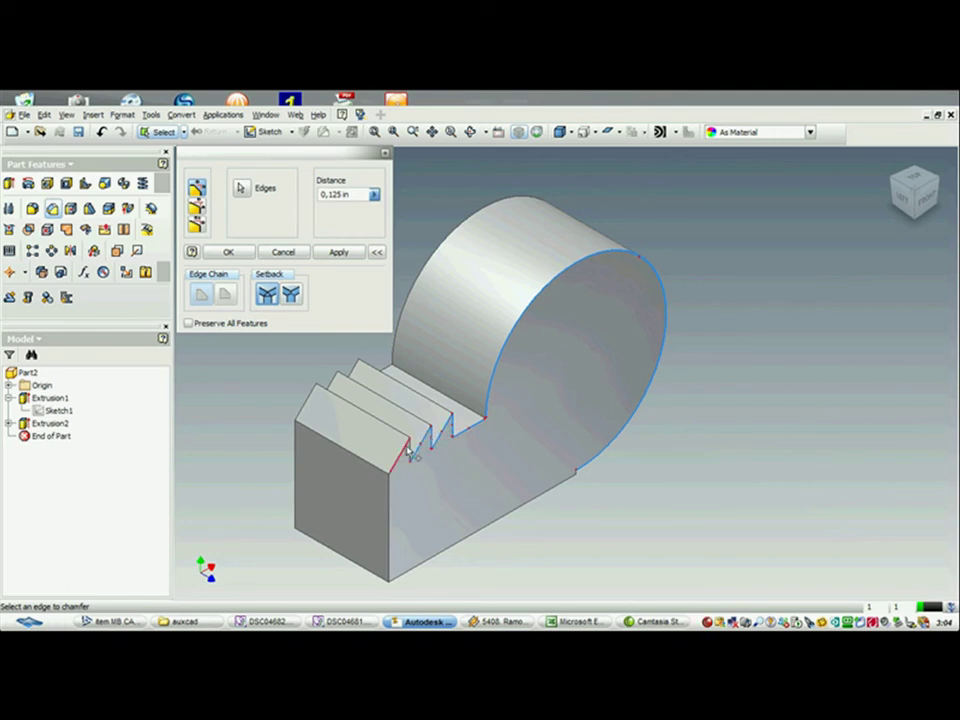
click(410, 449)
click(403, 454)
click(390, 492)
middle_drag(453, 471, 451, 449)
scroll(570, 445, up, 5)
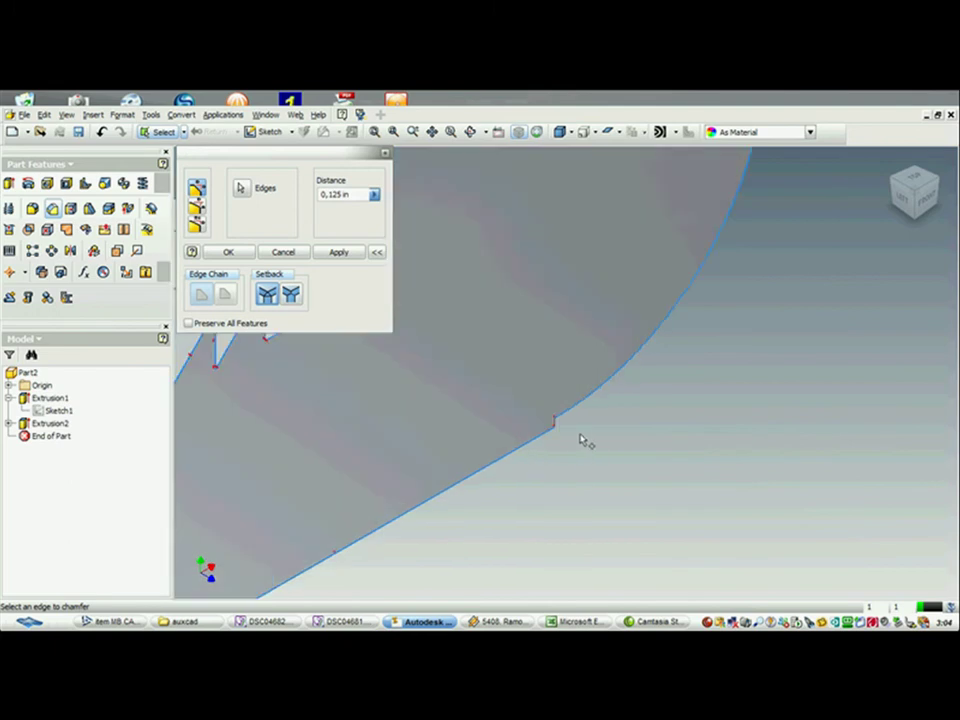
scroll(540, 418, down, 6)
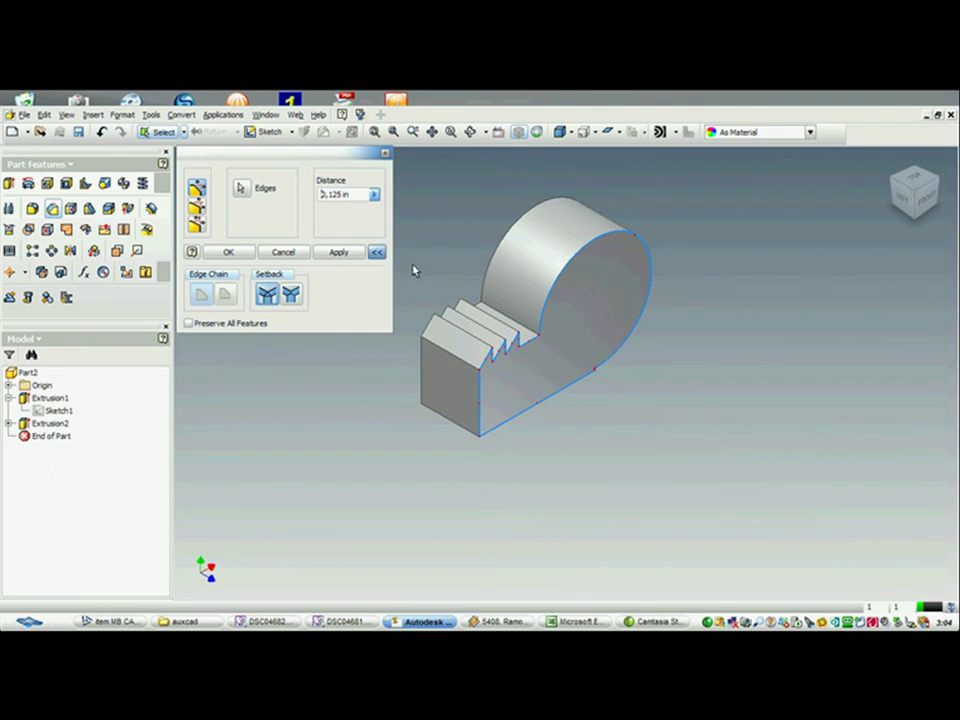
text(2 mm)
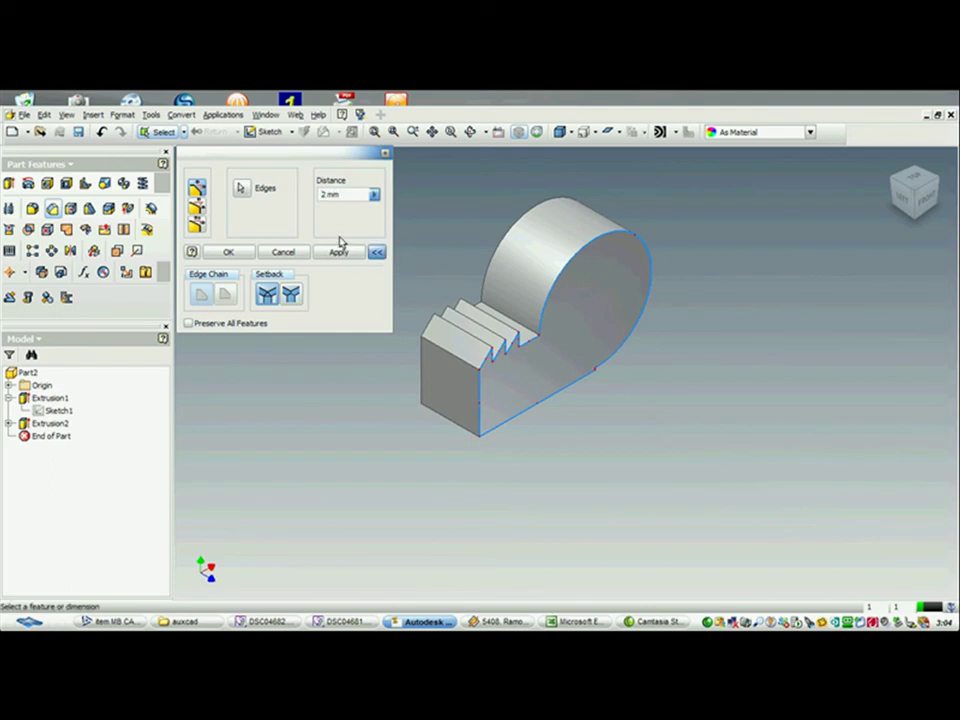
click(236, 253)
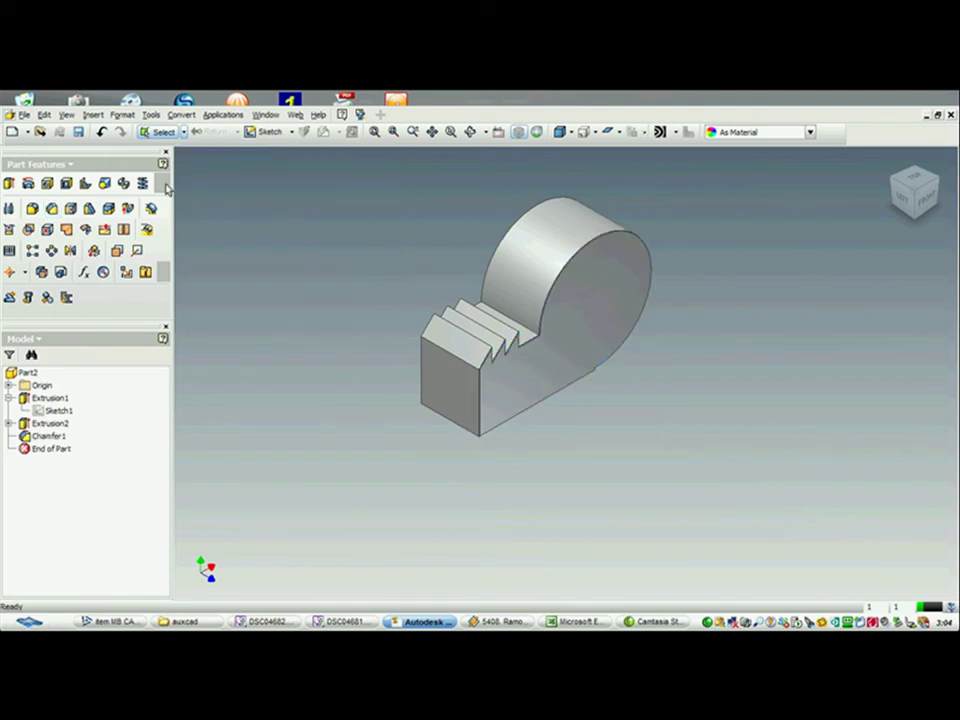
Examine the new chamfer up close along the sawteeth and the rest of the front outline
middle_drag(506, 358, 441, 374)
scroll(435, 374, down, 7)
middle_drag(381, 370, 454, 359)
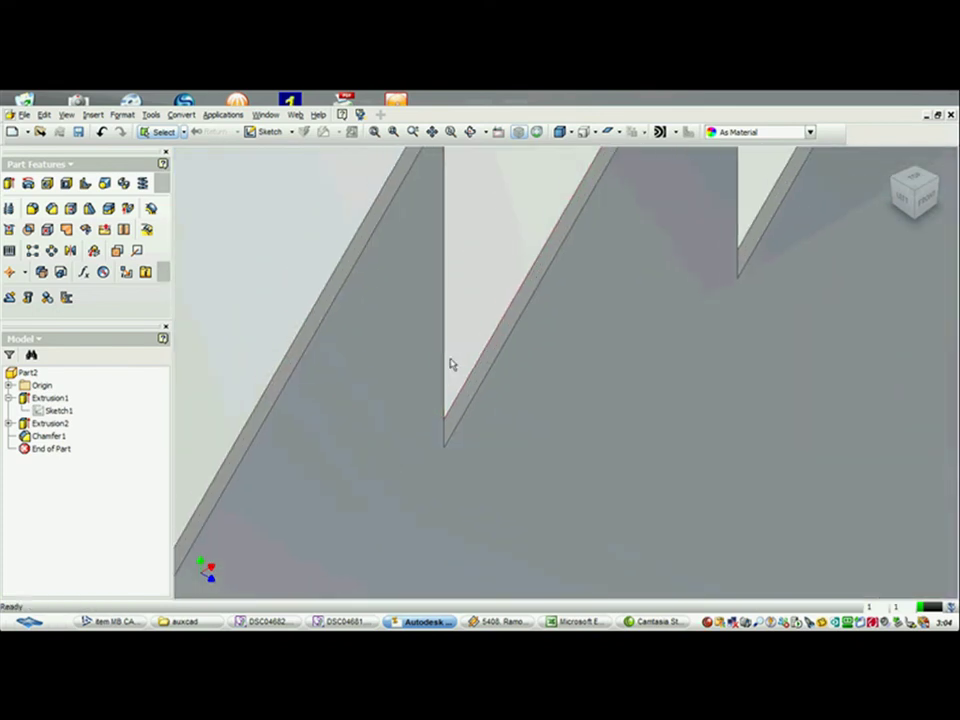
scroll(460, 358, up, 3)
scroll(460, 358, up, 3)
middle_drag(549, 347, 433, 357)
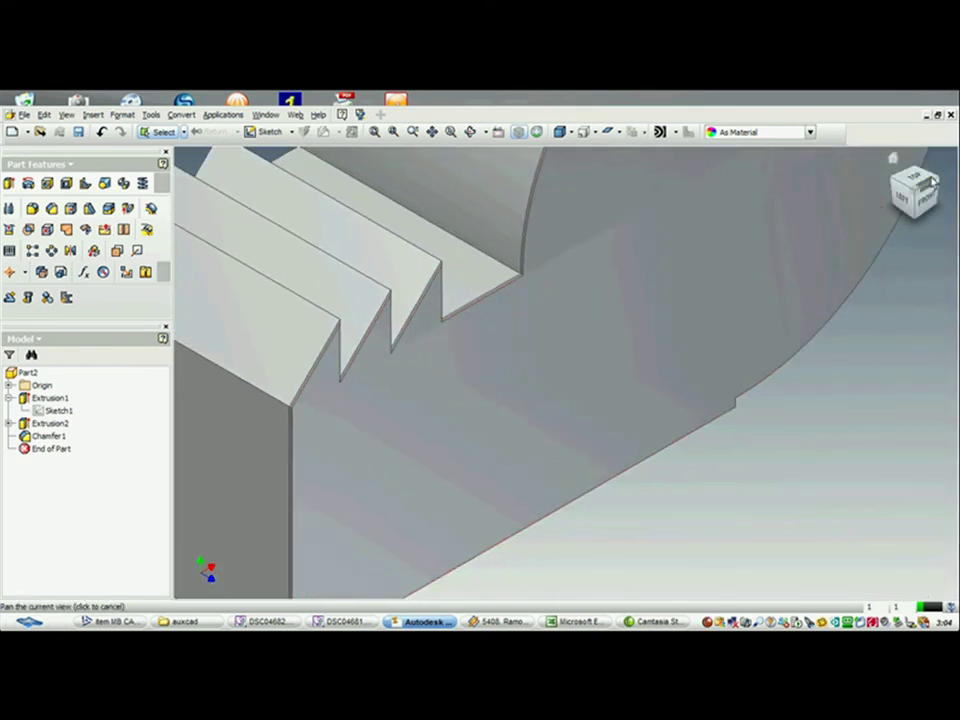
click(940, 181)
scroll(555, 390, up, 4)
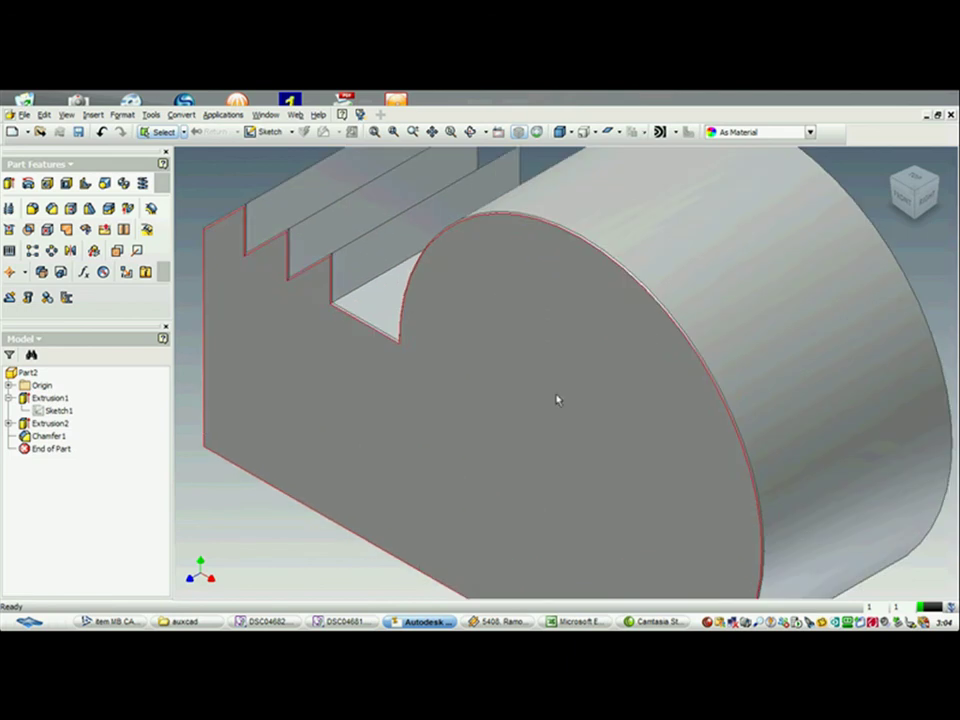
Fillet the whole outline loop of the block's rear face with a constant radius of 1/16
click(937, 180)
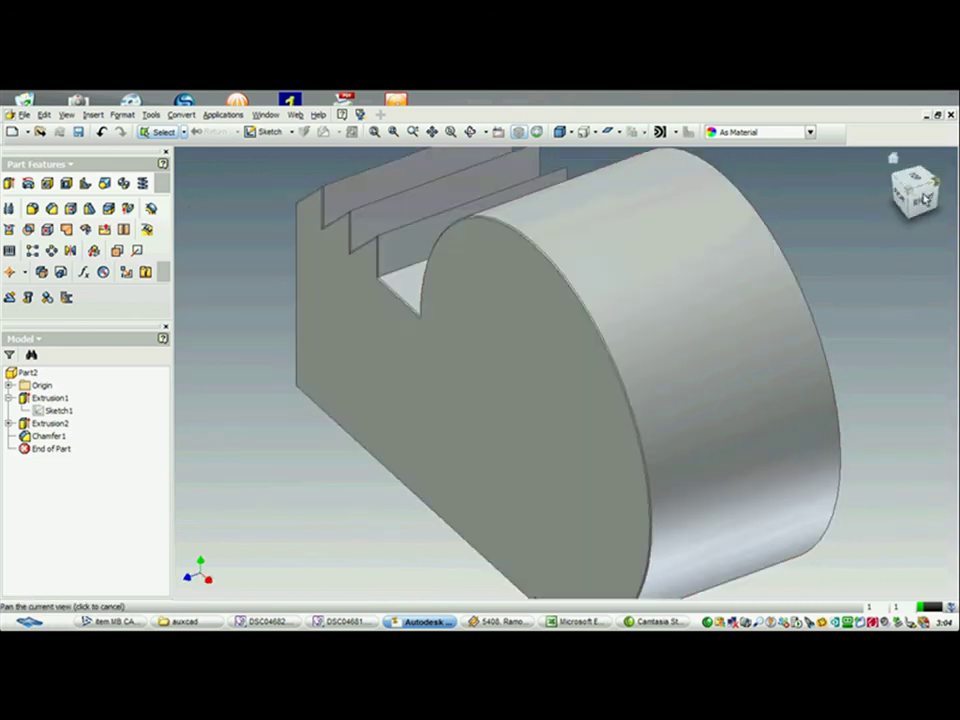
click(33, 208)
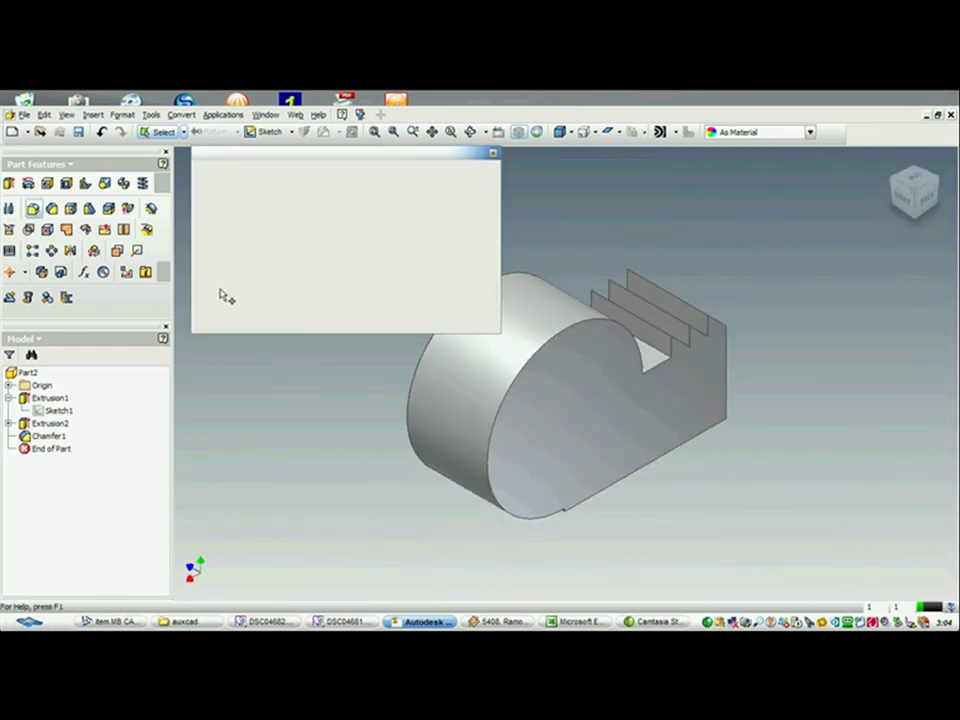
click(354, 377)
click(330, 207)
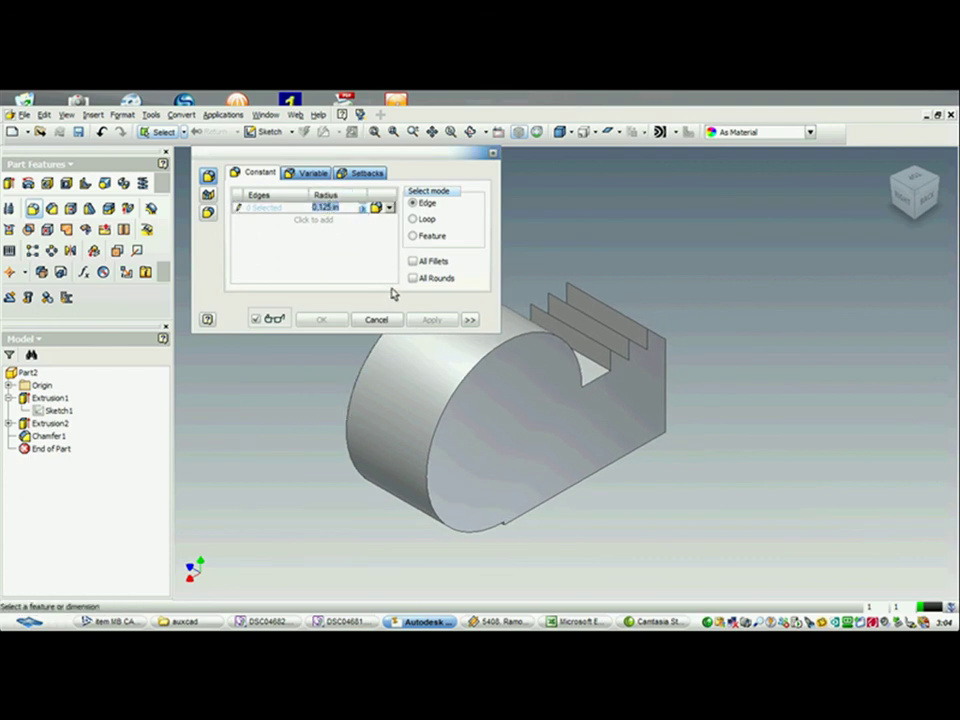
text(3/16)
click(260, 208)
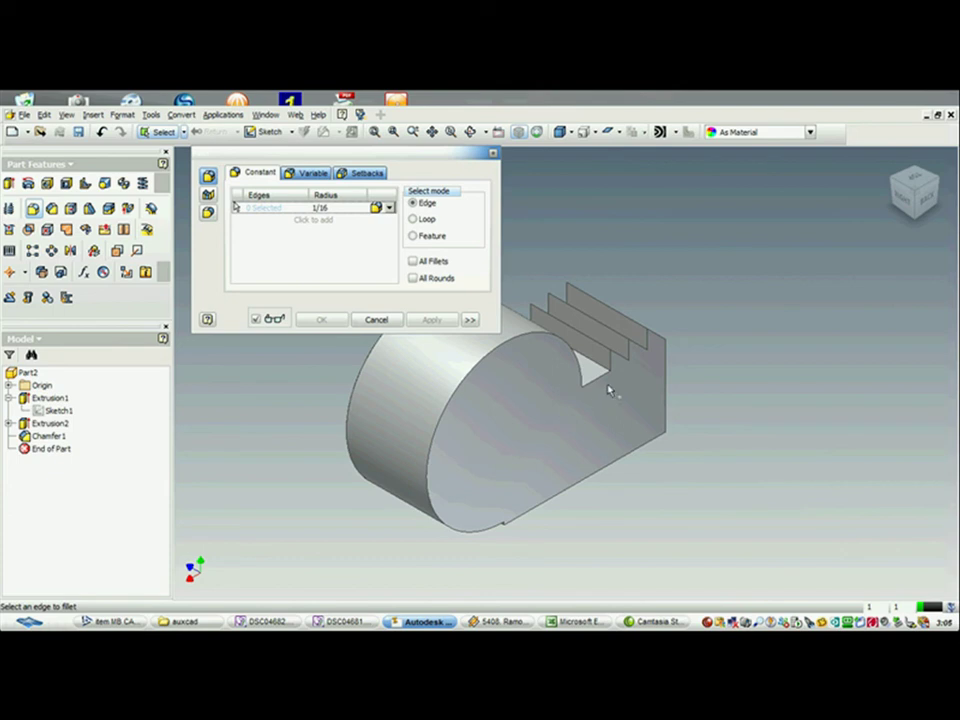
click(413, 218)
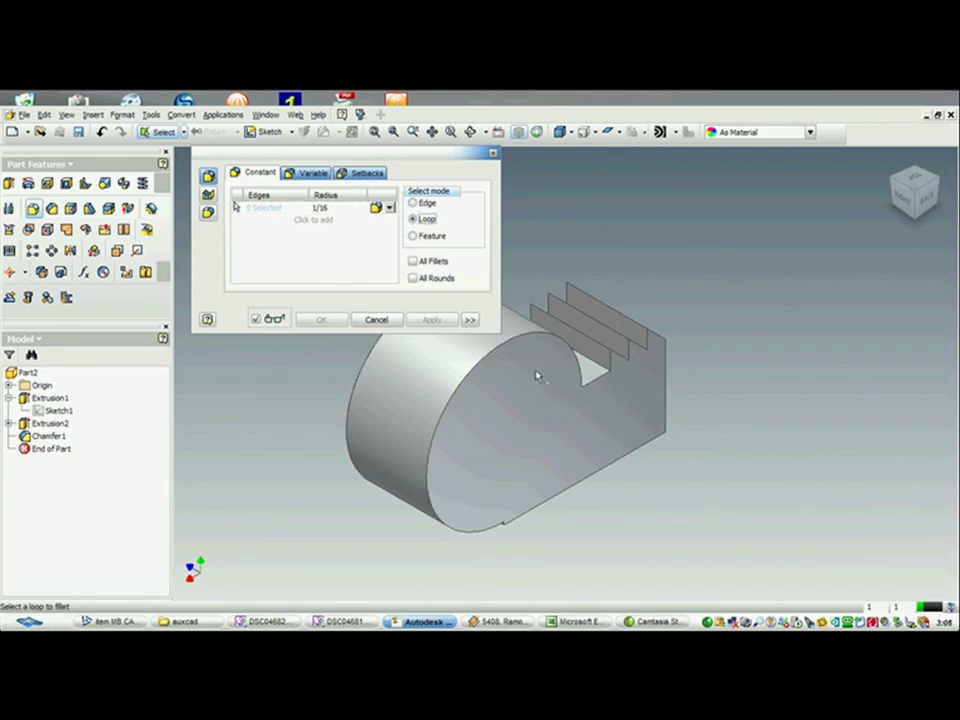
click(664, 343)
middle_drag(698, 296, 731, 221)
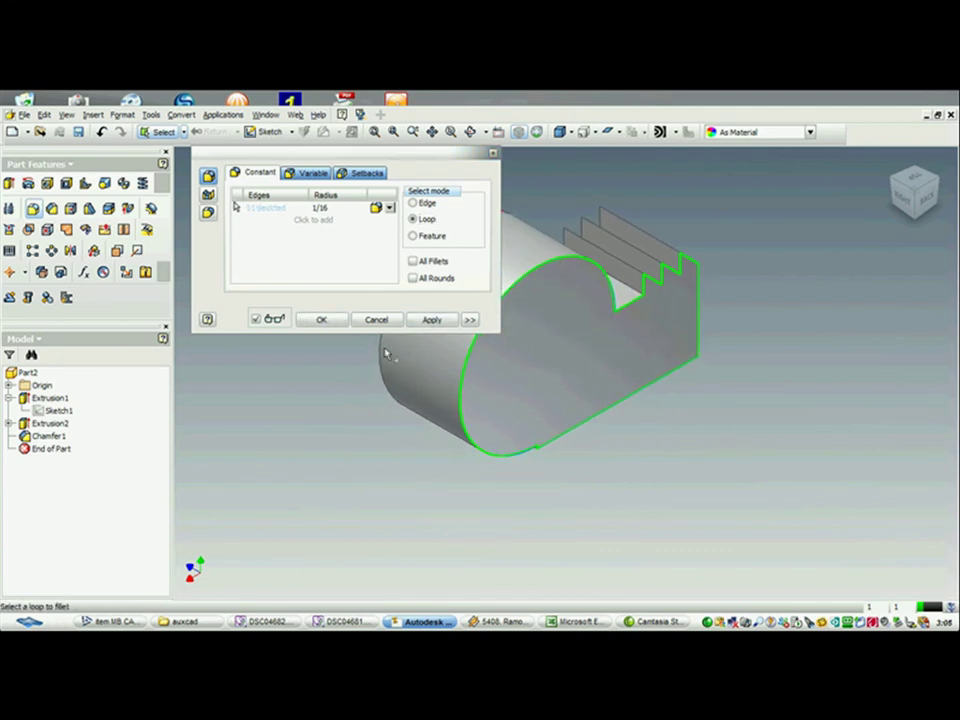
click(432, 319)
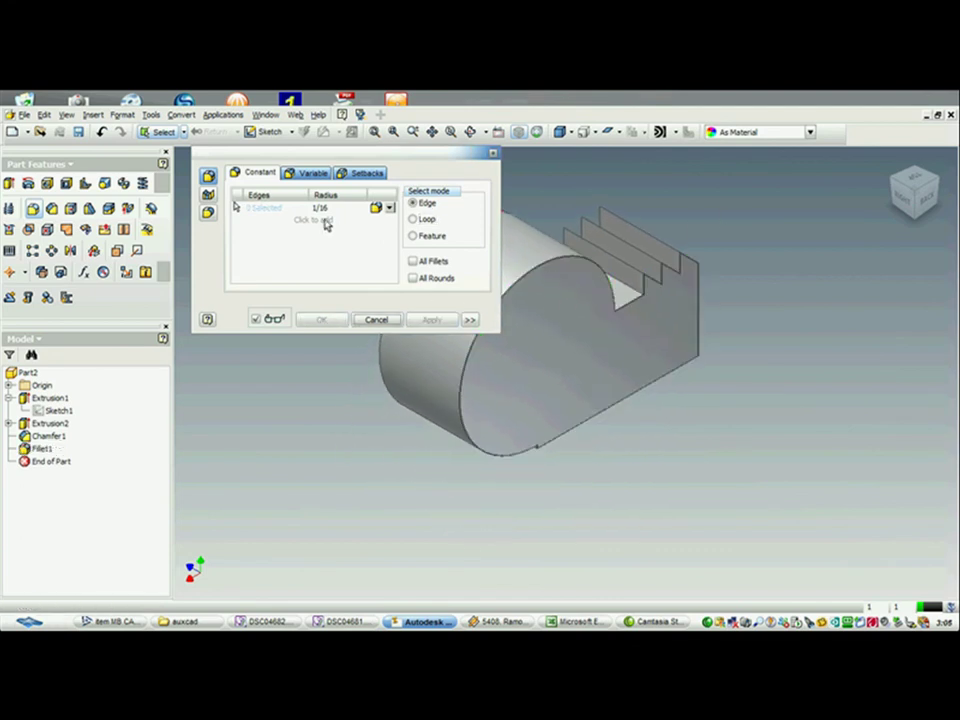
click(376, 319)
Examine the new fillet up close along the rear face's notch and sawteeth
scroll(460, 346, down, 4)
scroll(672, 274, down, 1)
middle_drag(672, 274, 257, 491)
middle_drag(492, 367, 21, 343)
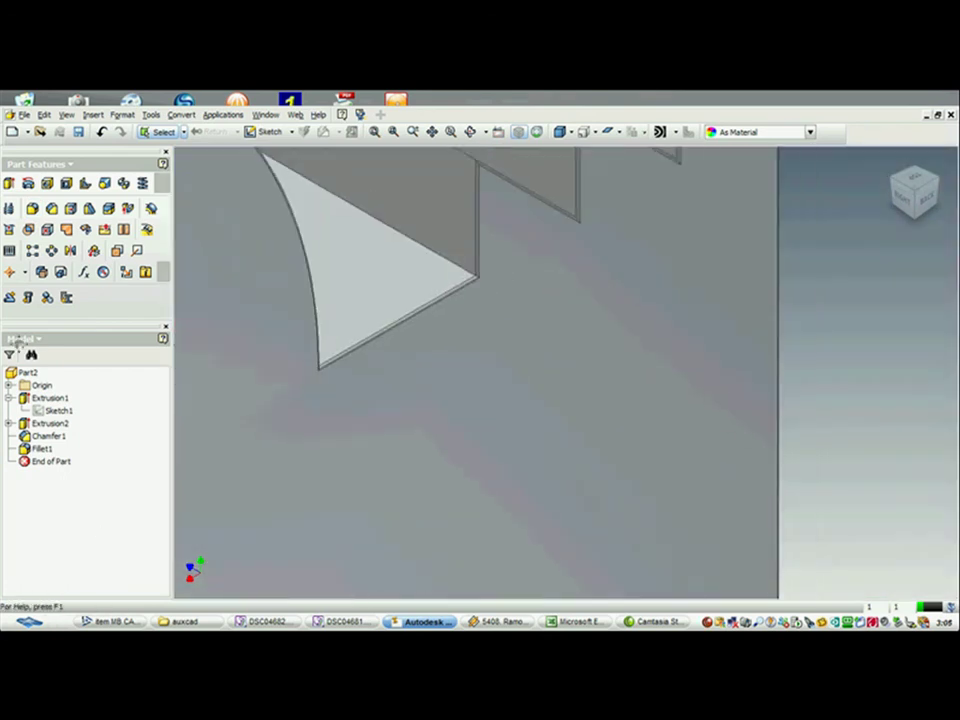
scroll(226, 413, down, 3)
middle_drag(546, 303, 385, 348)
scroll(484, 312, up, 3)
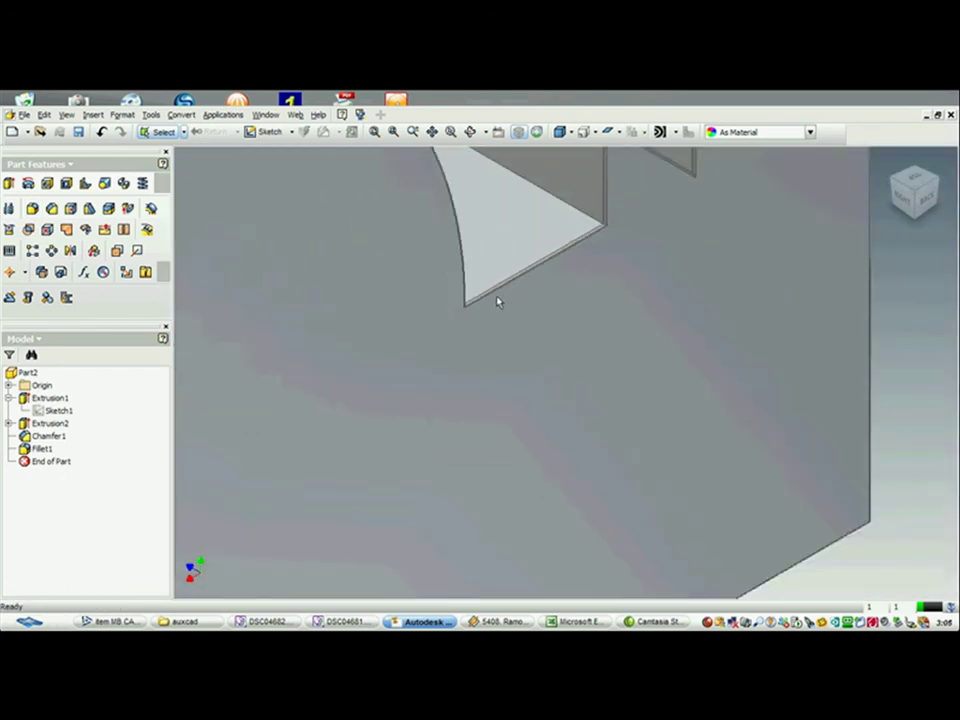
middle_drag(499, 302, 336, 394)
mouse_move(524, 257)
middle_down()
mouse_move(390, 323)
mouse_move(511, 268)
middle_up()
scroll(398, 324, up, 4)
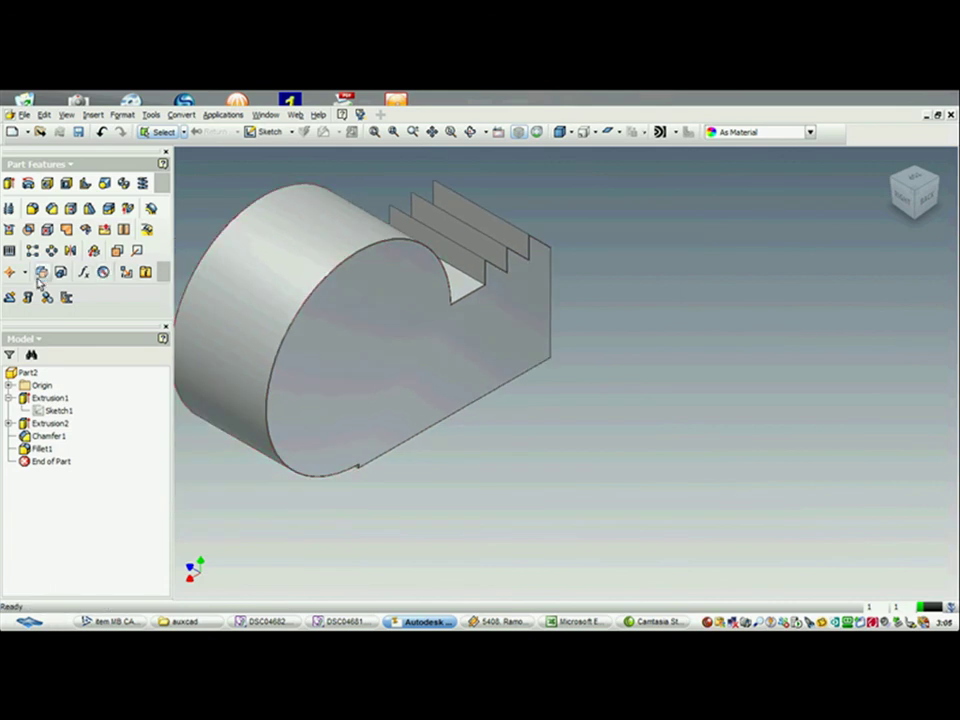
Fillet the crest edges of the three sawteeth with a constant radius of 0.125 in
click(33, 209)
scroll(620, 216, down, 2)
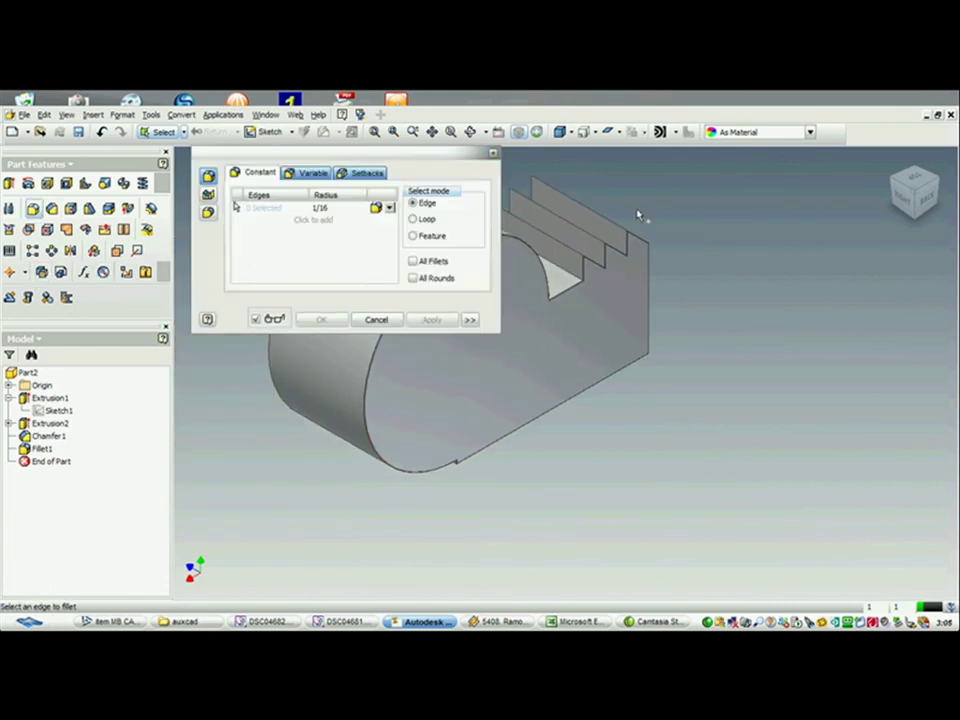
click(613, 226)
click(589, 237)
click(572, 249)
click(361, 208)
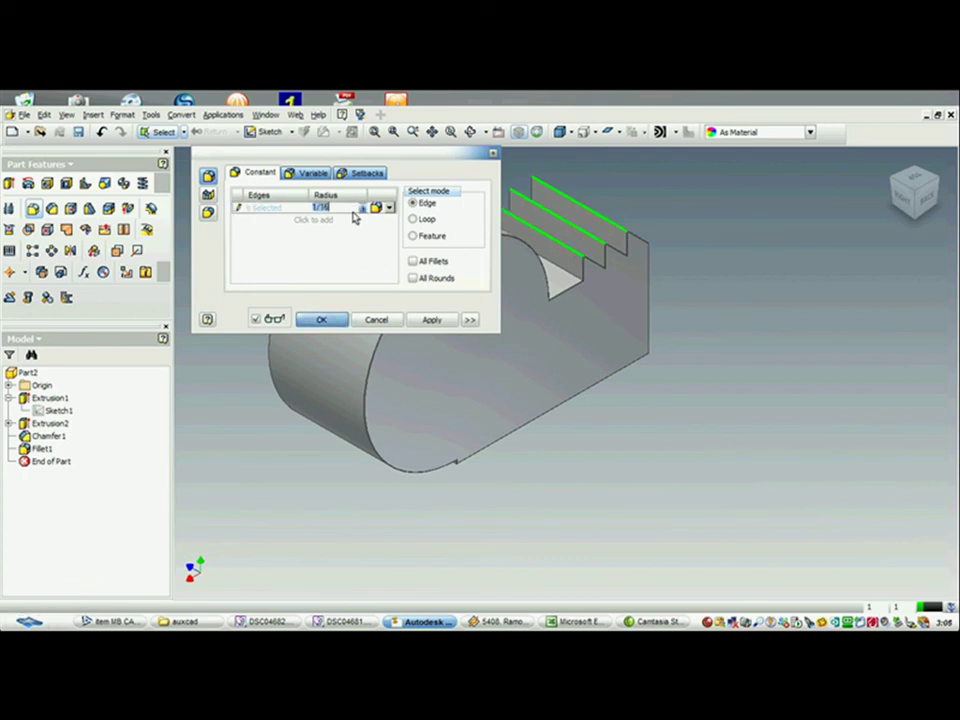
text(0.125 in)
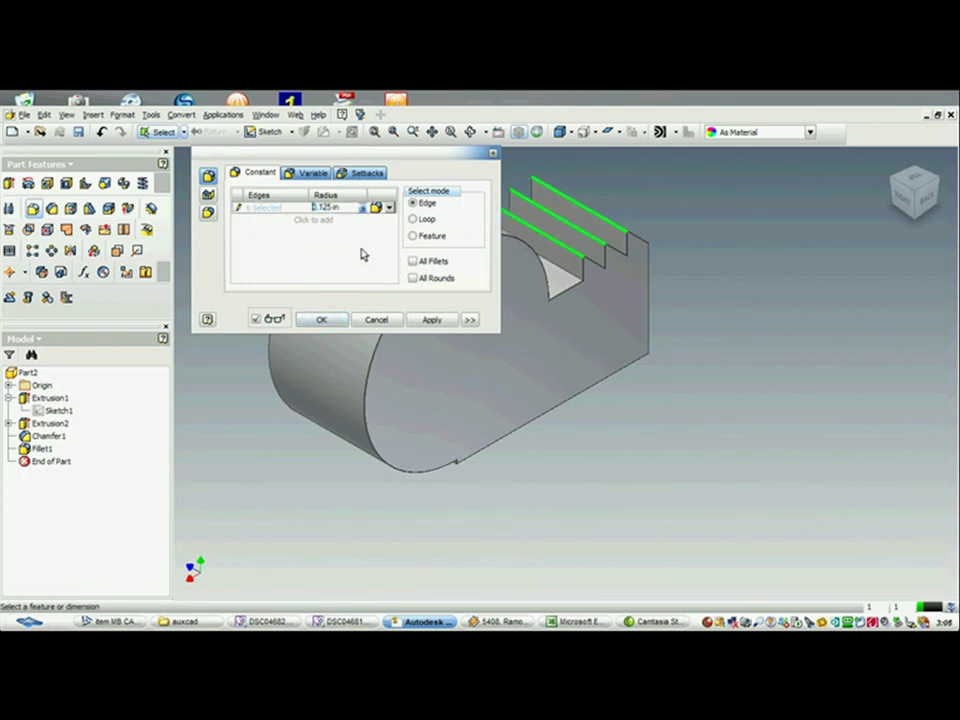
click(319, 319)
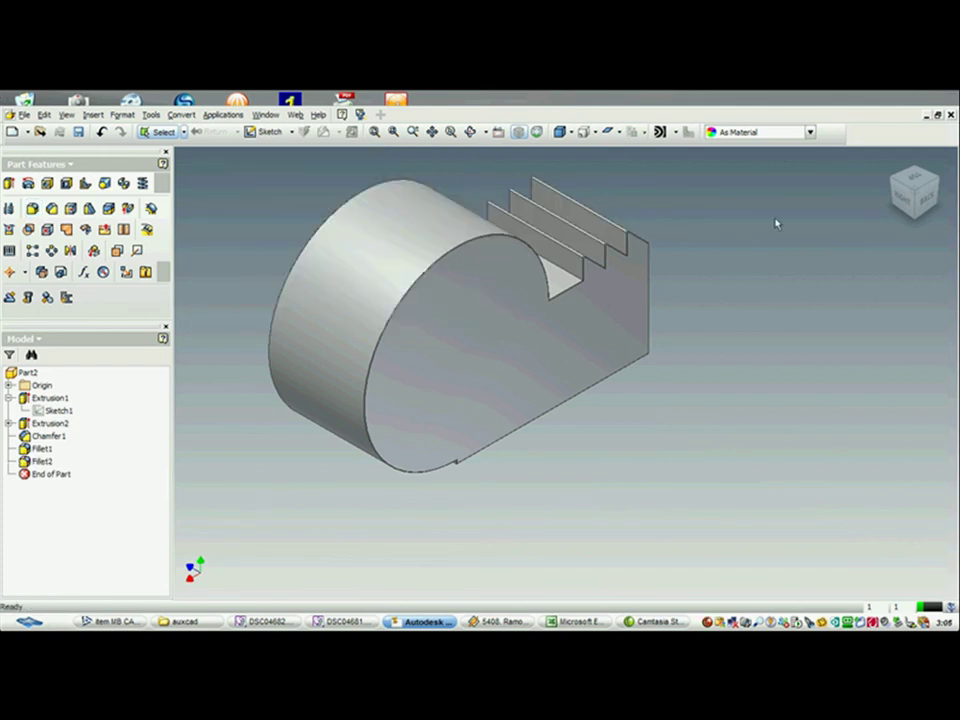
Examine the rounded sawtooth crests up close and review the whole part from several sides
click(924, 198)
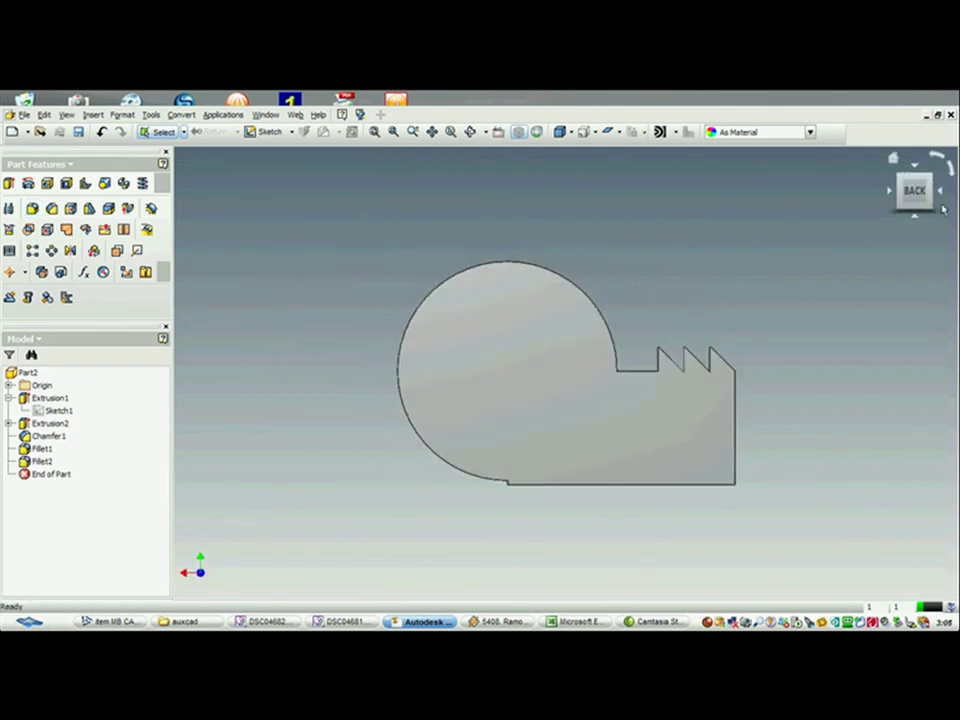
click(931, 177)
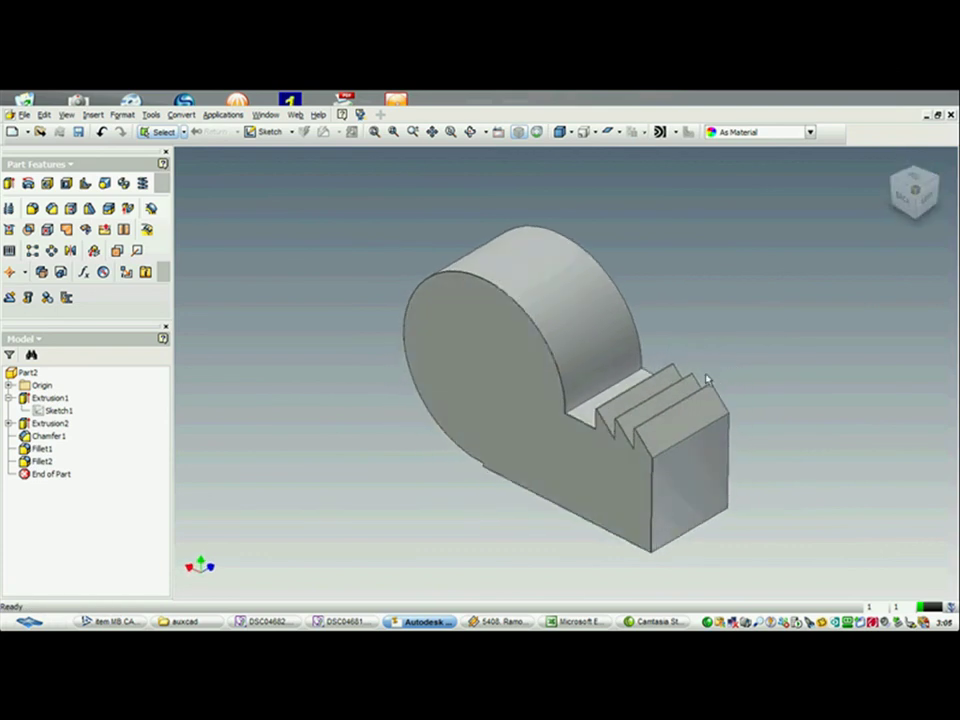
scroll(612, 420, down, 3)
scroll(386, 253, down, 2)
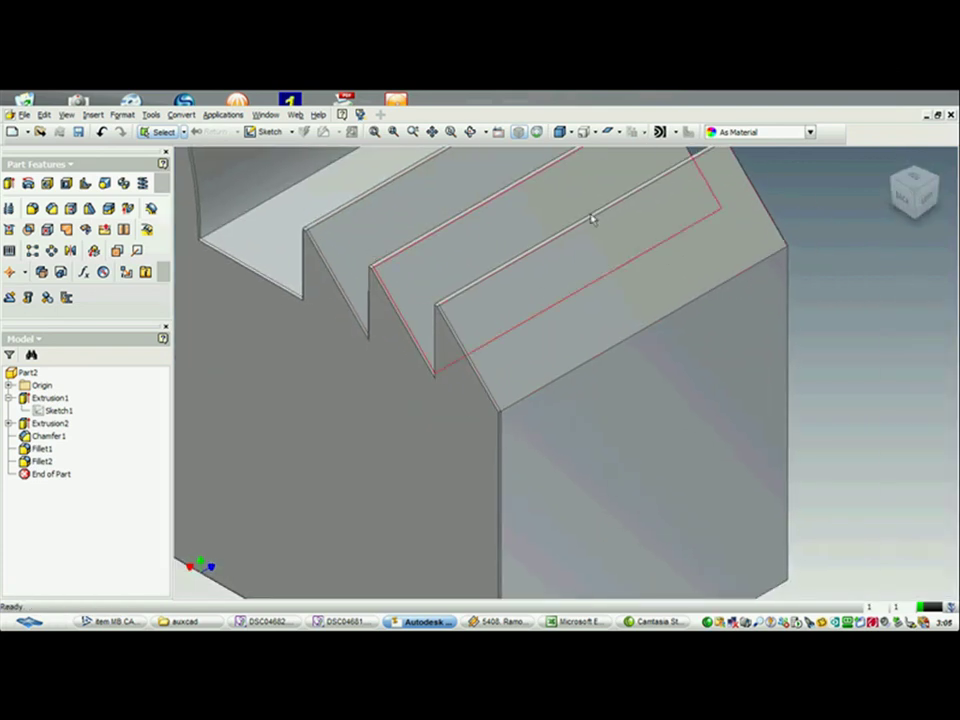
scroll(646, 326, down, 3)
scroll(334, 246, up, 2)
middle_drag(334, 246, 529, 375)
middle_drag(529, 328, 352, 321)
middle_drag(323, 270, 470, 292)
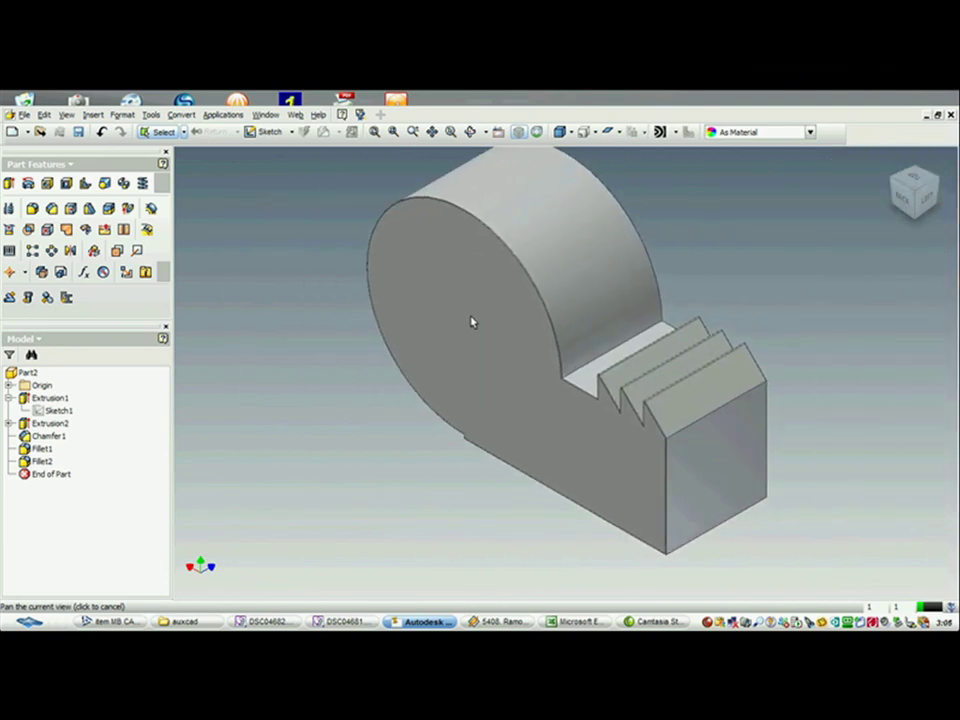
key(F6)
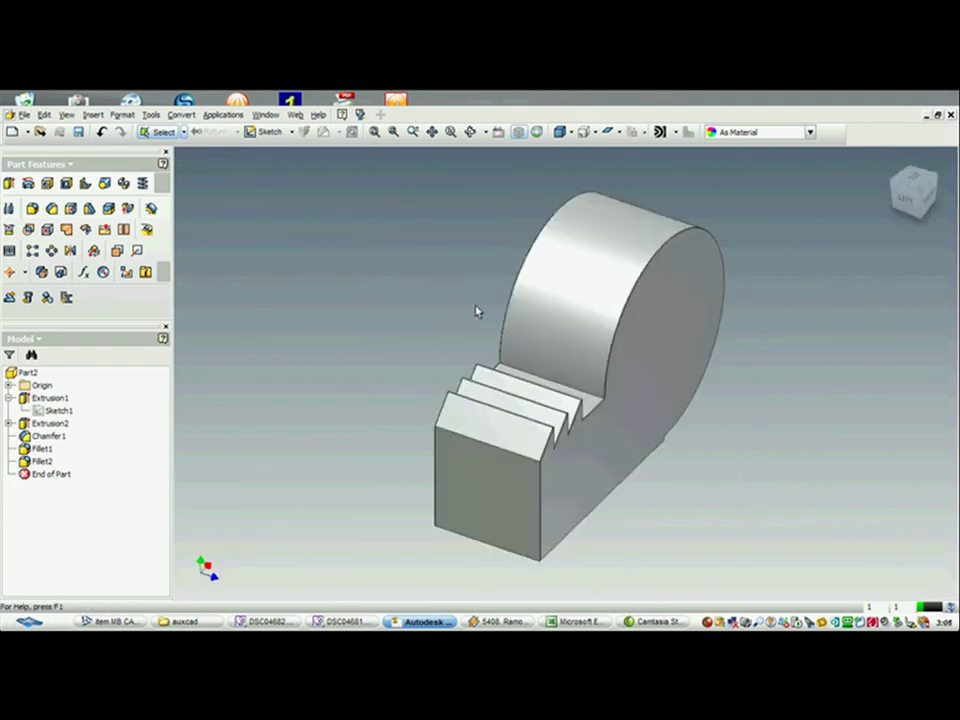
middle_drag(456, 296, 501, 310)
key(Escape)
middle_drag(231, 242, 198, 221)
mouse_move(347, 266)
middle_down()
mouse_move(338, 287)
mouse_move(342, 269)
middle_up()
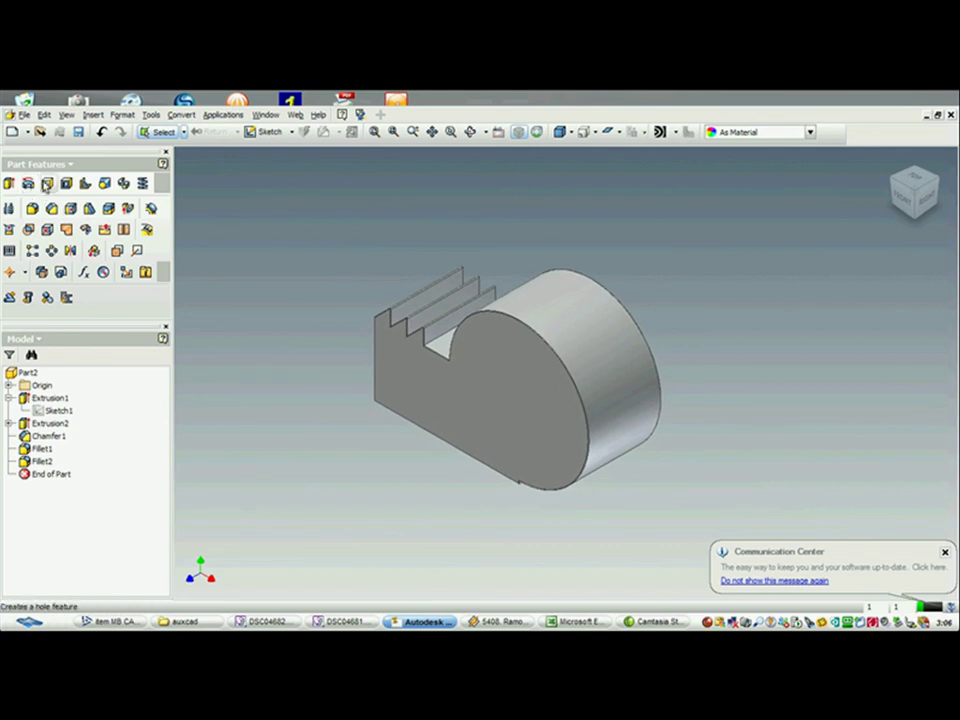
Start a sketch on the front face, place a hole center point at the large arc's center, and finish the sketch
middle_drag(493, 172, 438, 155)
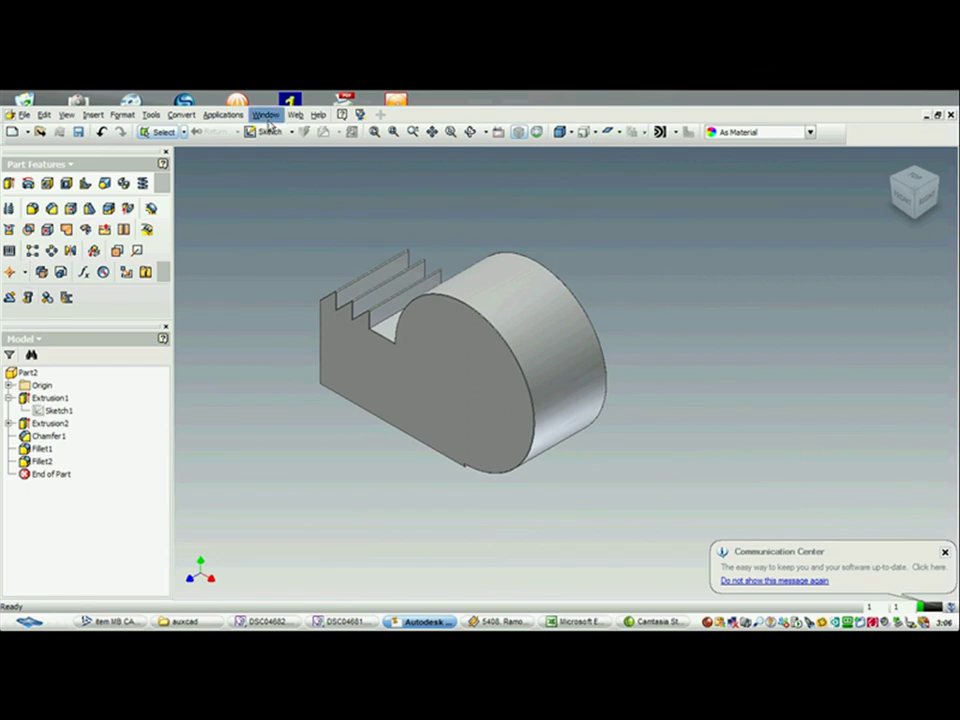
click(268, 131)
click(446, 388)
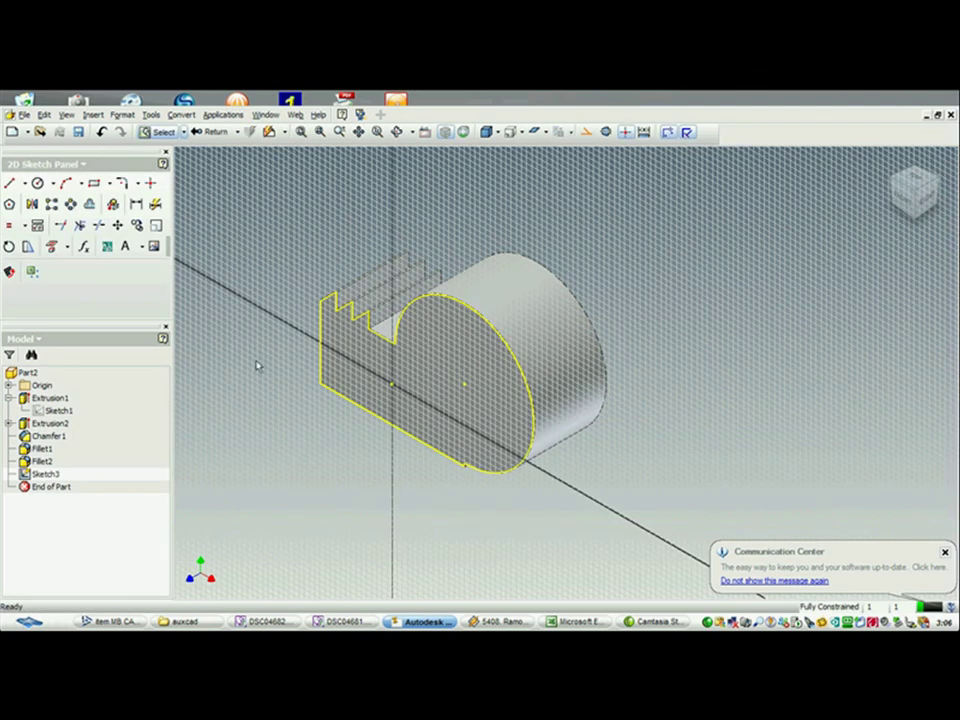
click(903, 198)
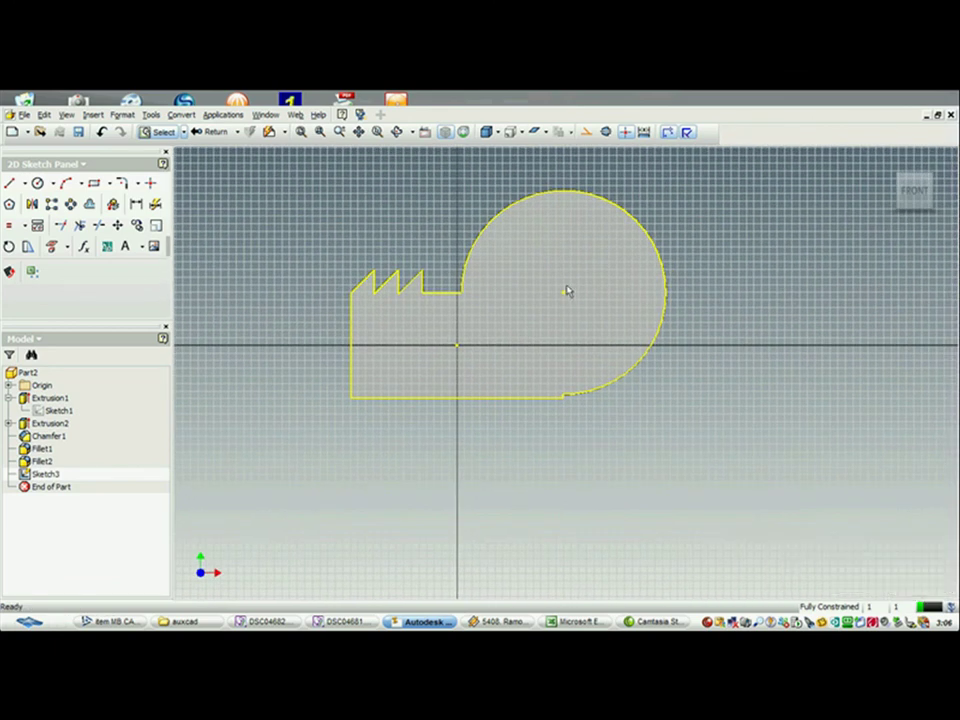
click(151, 183)
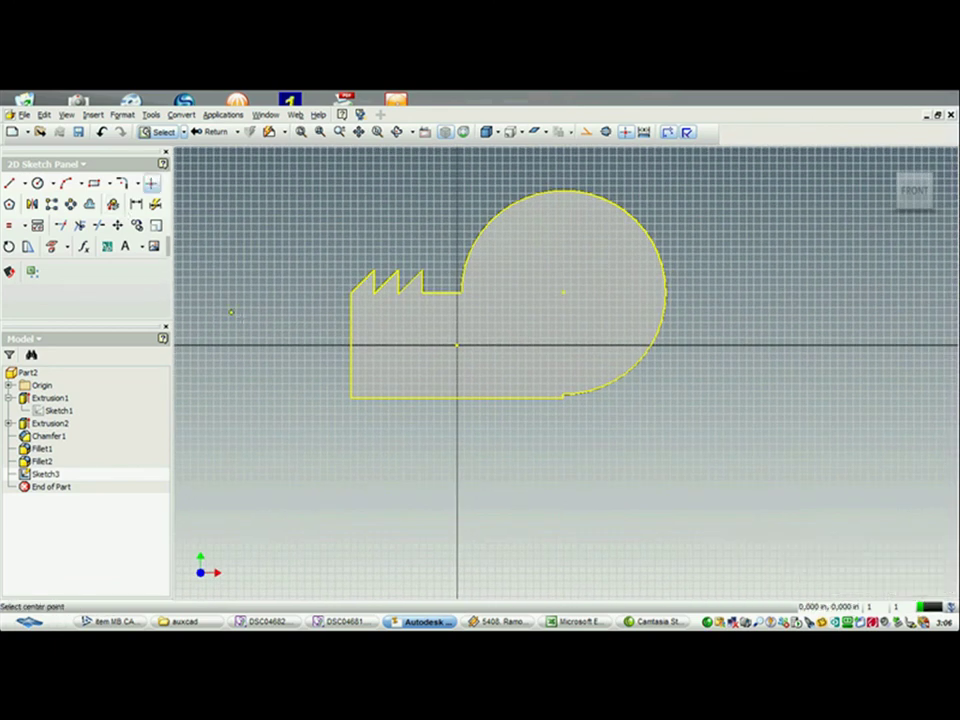
click(563, 292)
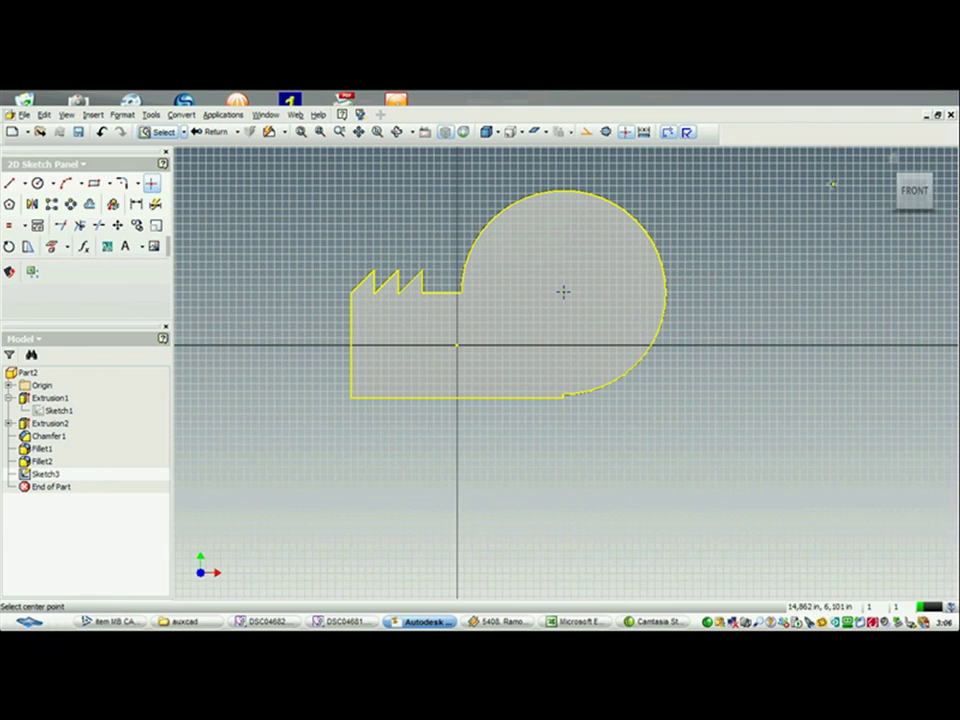
click(931, 175)
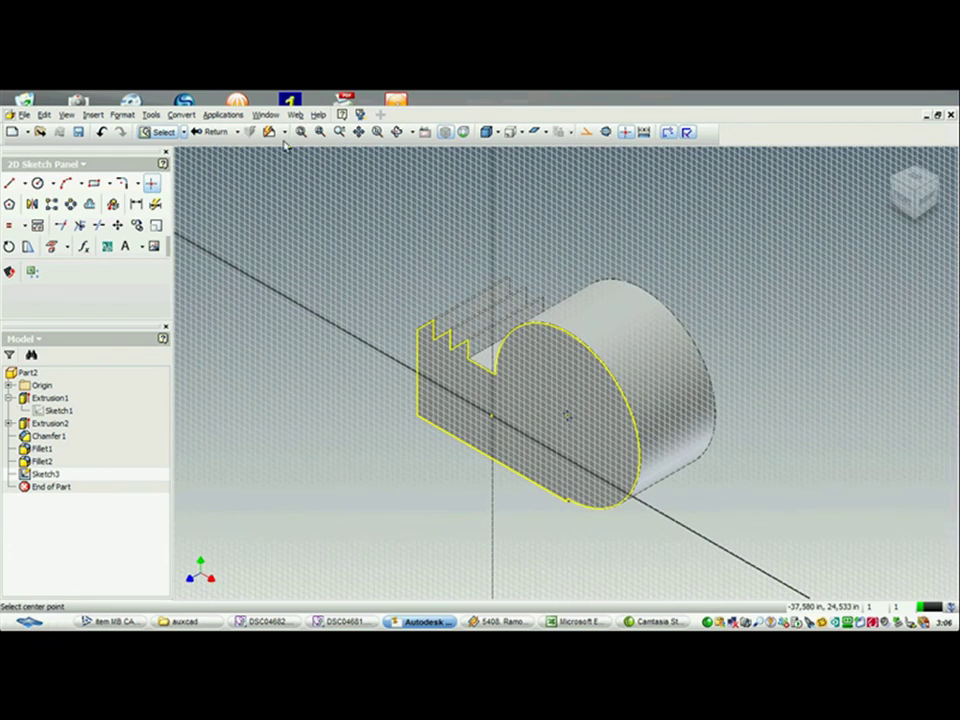
click(213, 131)
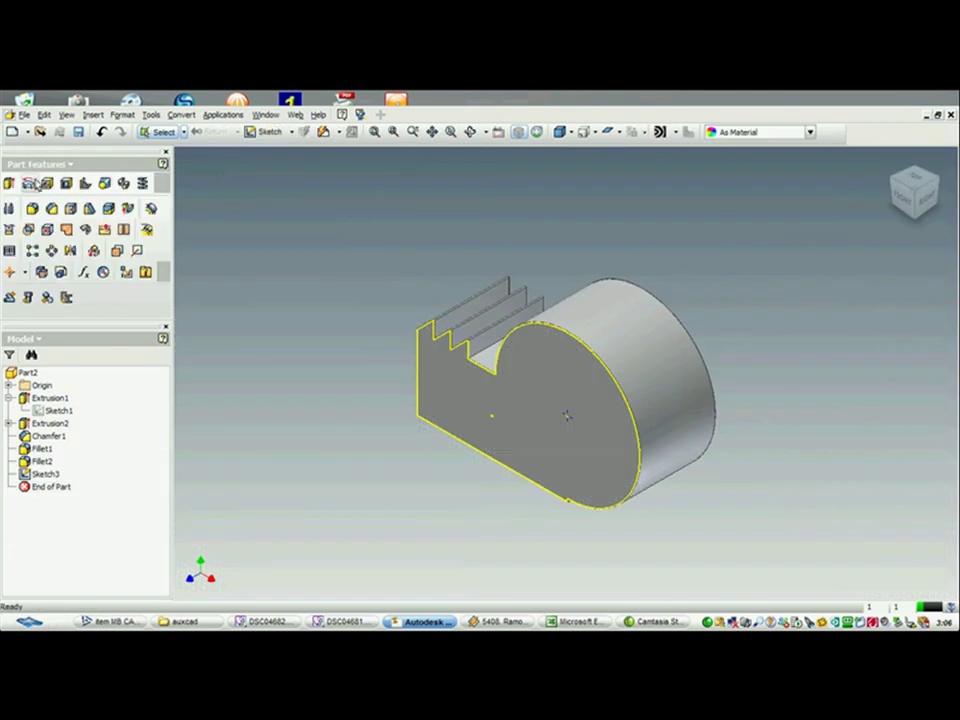
Create a plain drilled hole at the sketched center point with diameter 2 and Through All termination
click(47, 183)
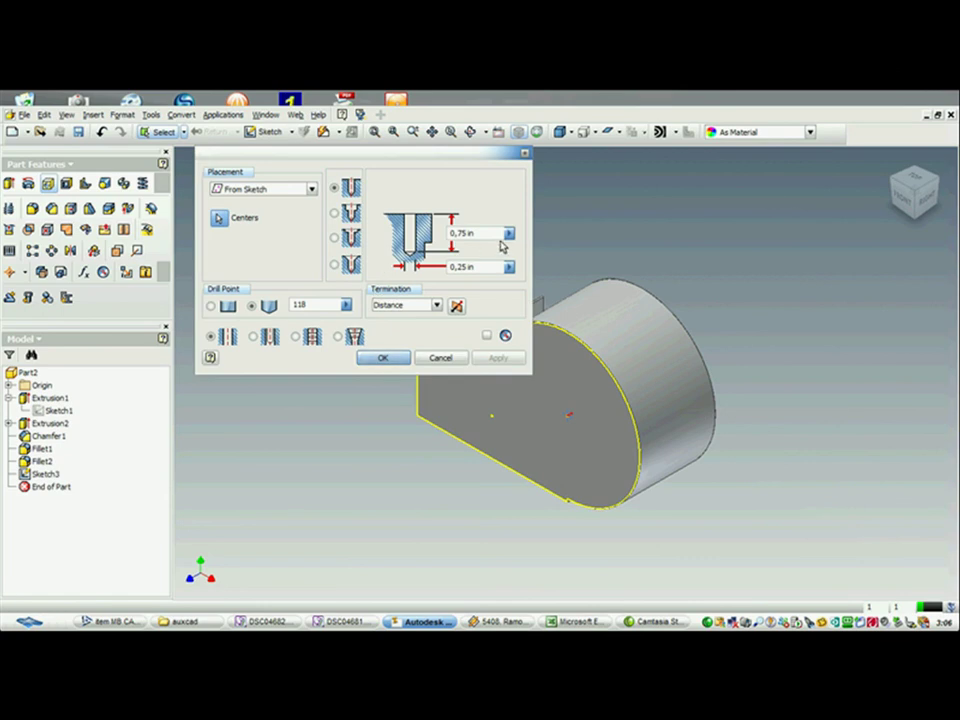
double_click(471, 267)
click(483, 267)
text(2)
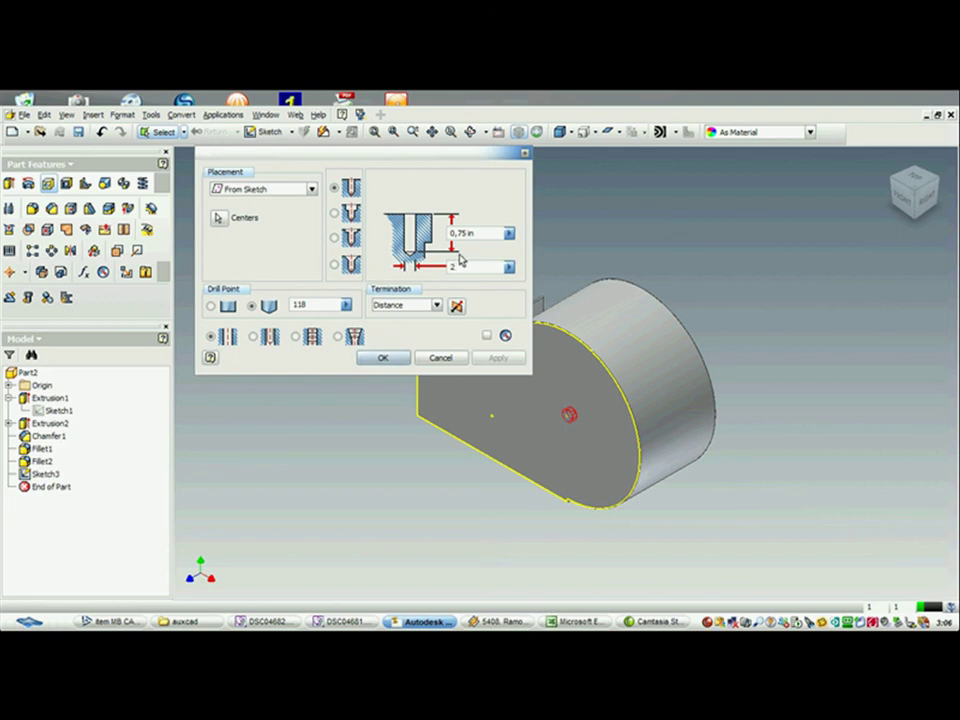
click(436, 303)
click(415, 327)
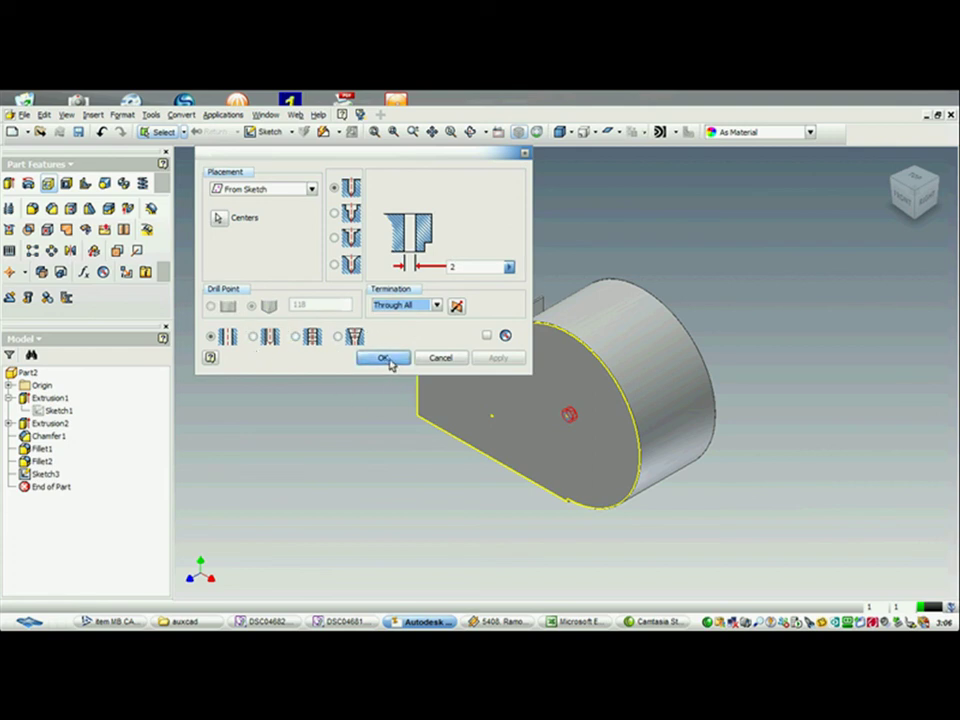
click(389, 361)
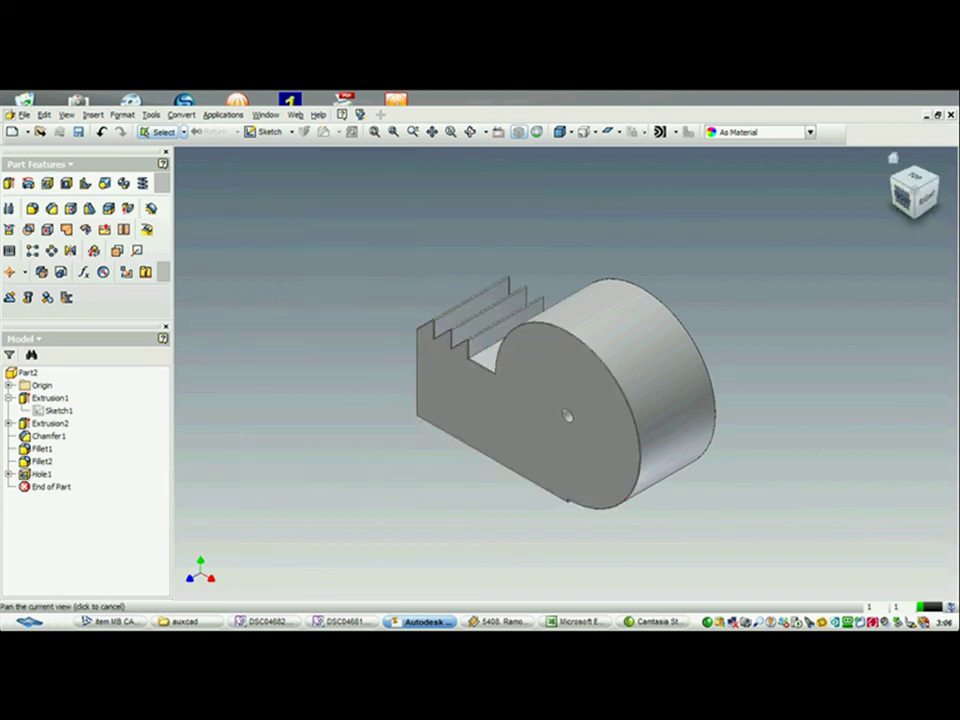
Inspect the new hole in the round end from the front and in an isometric view
click(897, 204)
scroll(612, 372, up, 5)
scroll(589, 350, down, 5)
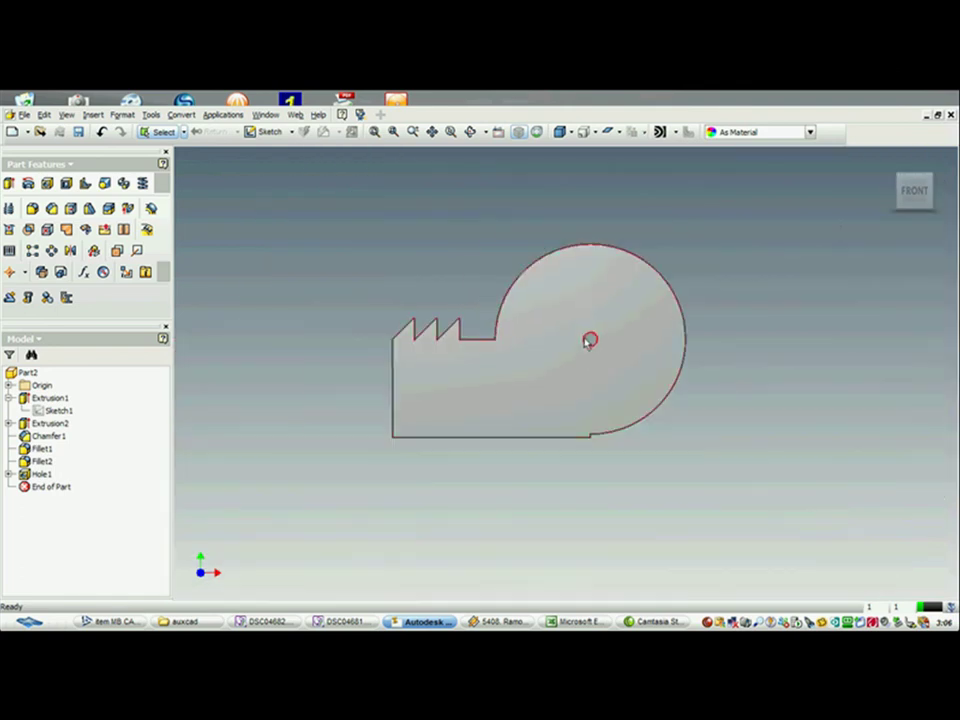
click(898, 177)
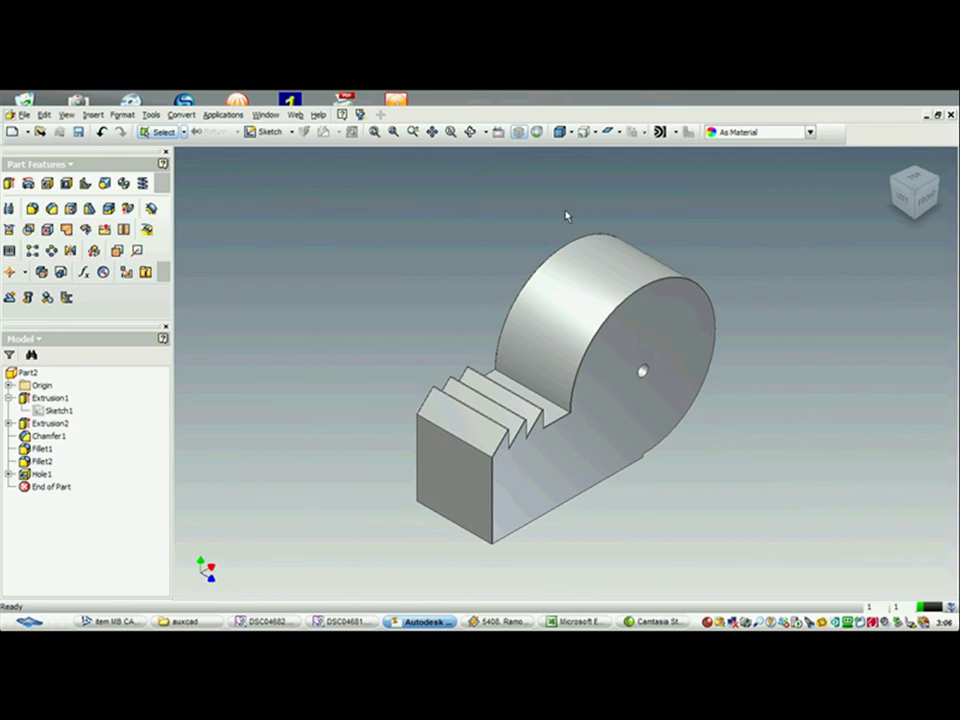
middle_drag(461, 253, 391, 212)
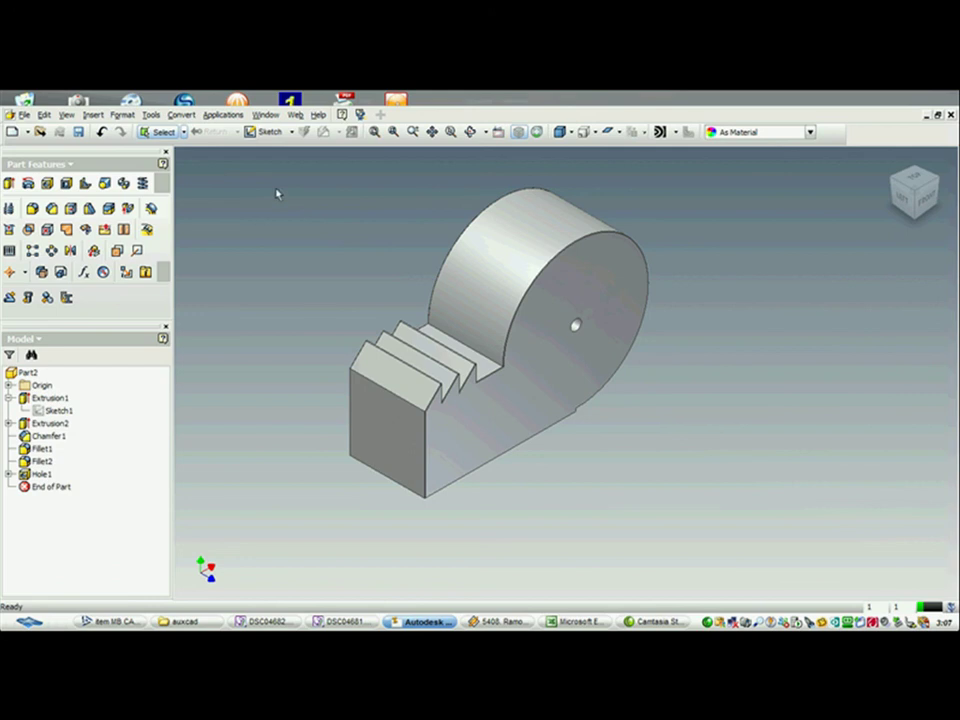
middle_drag(293, 183, 315, 217)
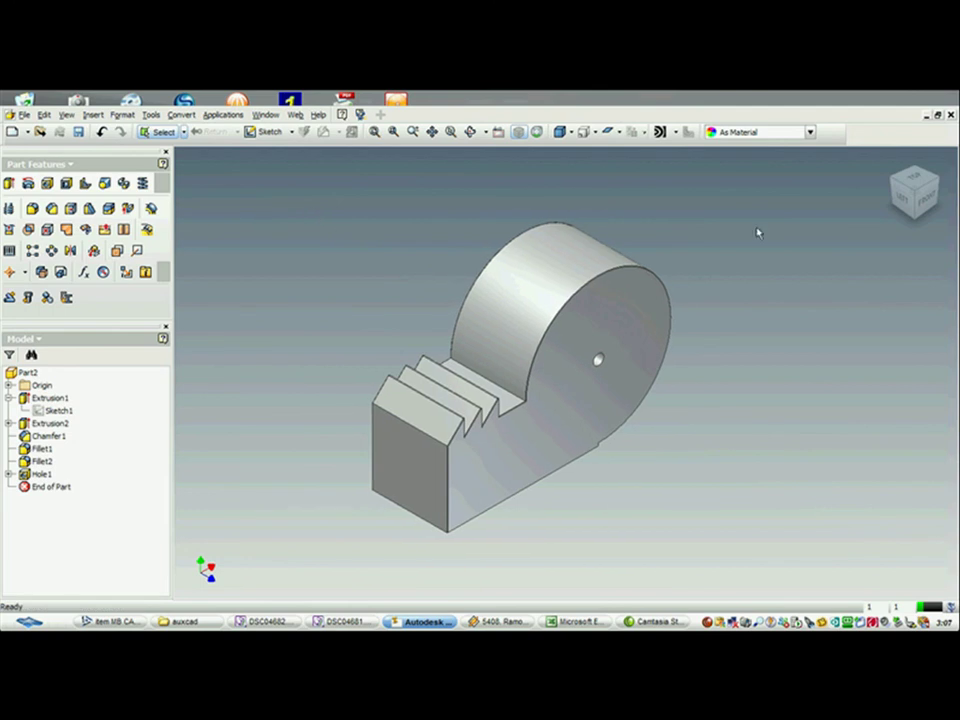
click(707, 622)
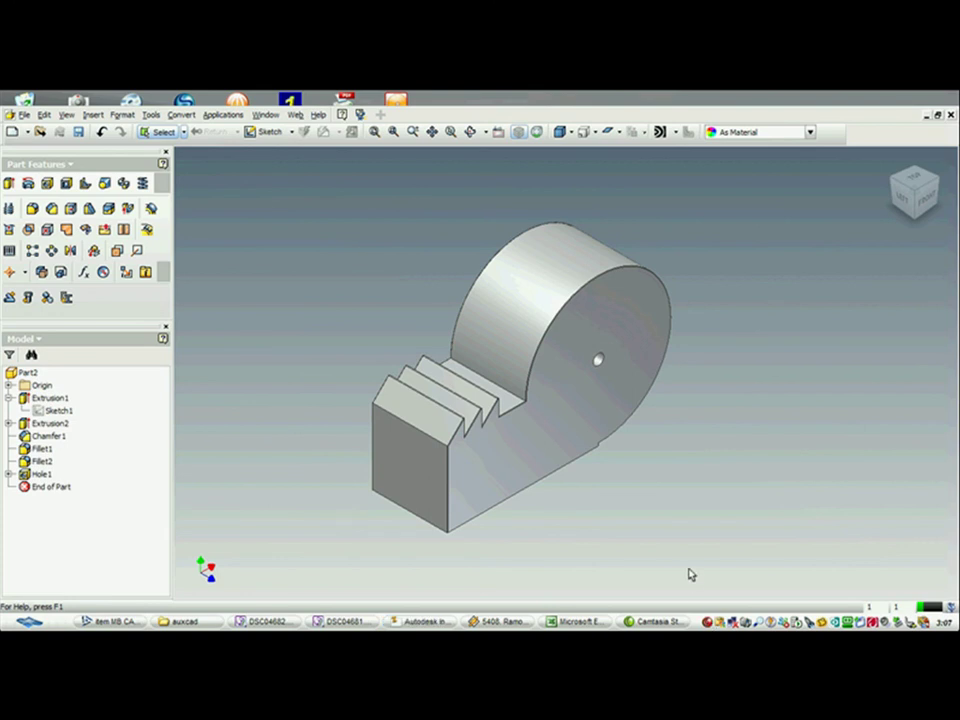